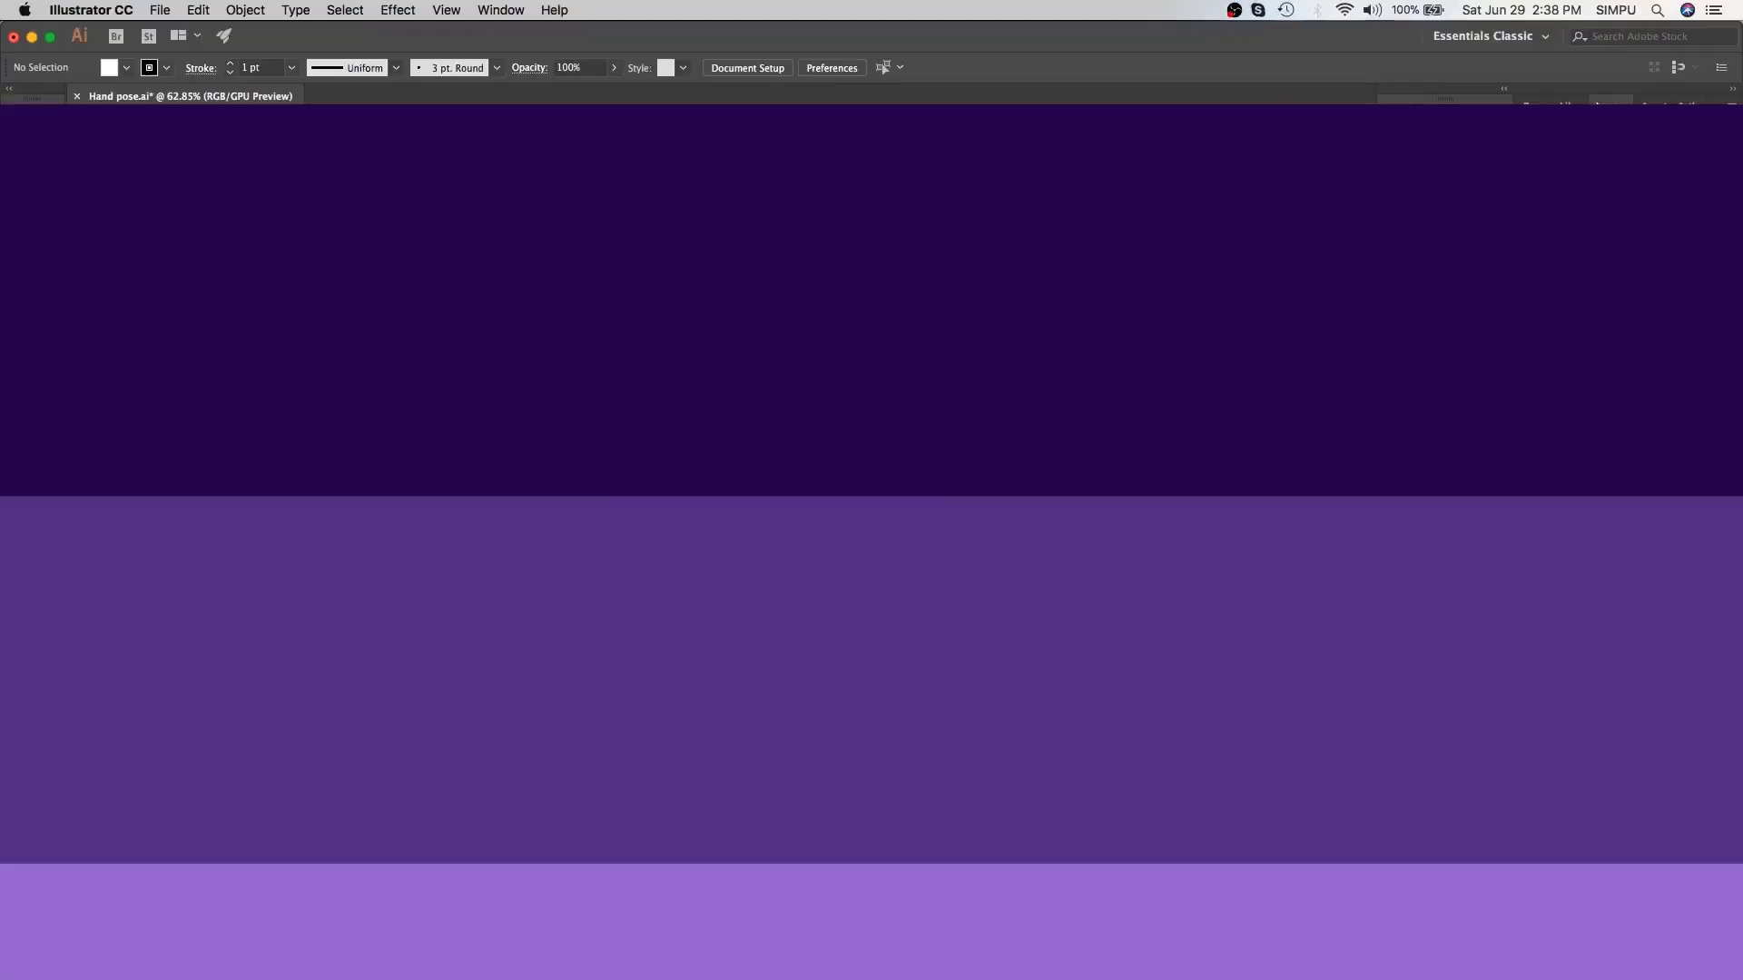
Step: Select the peach arm group on the left of the Hand pose artwork
click(507, 615)
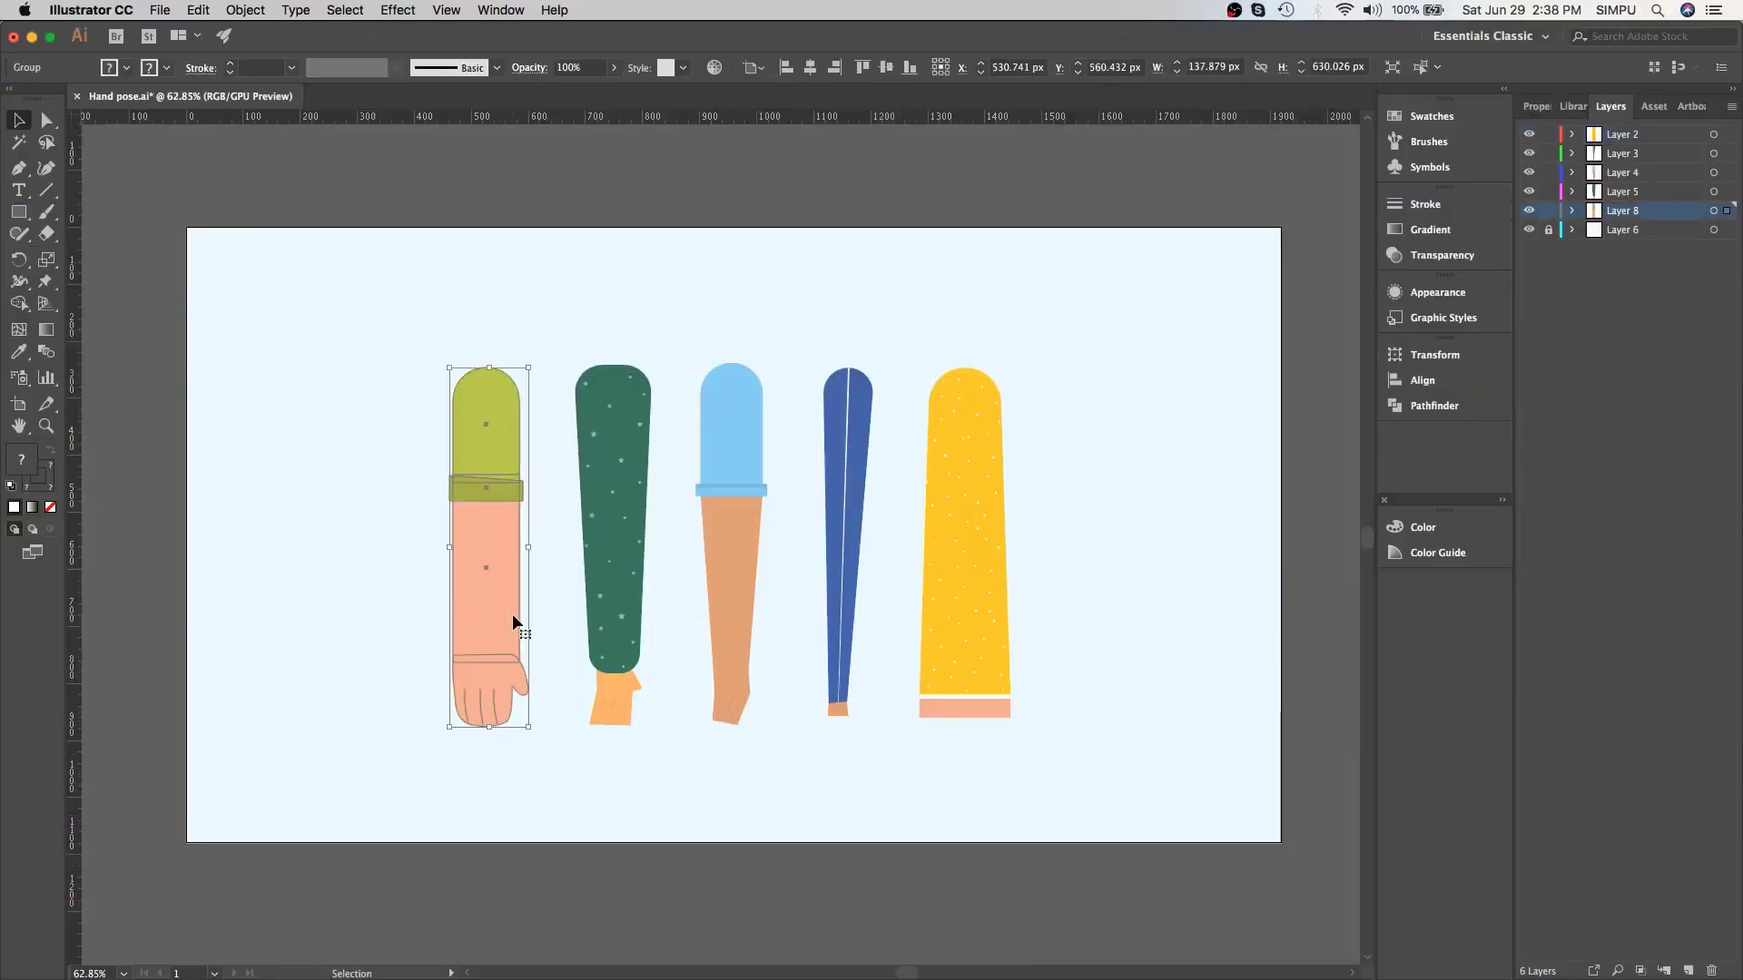
click(599, 590)
click(734, 603)
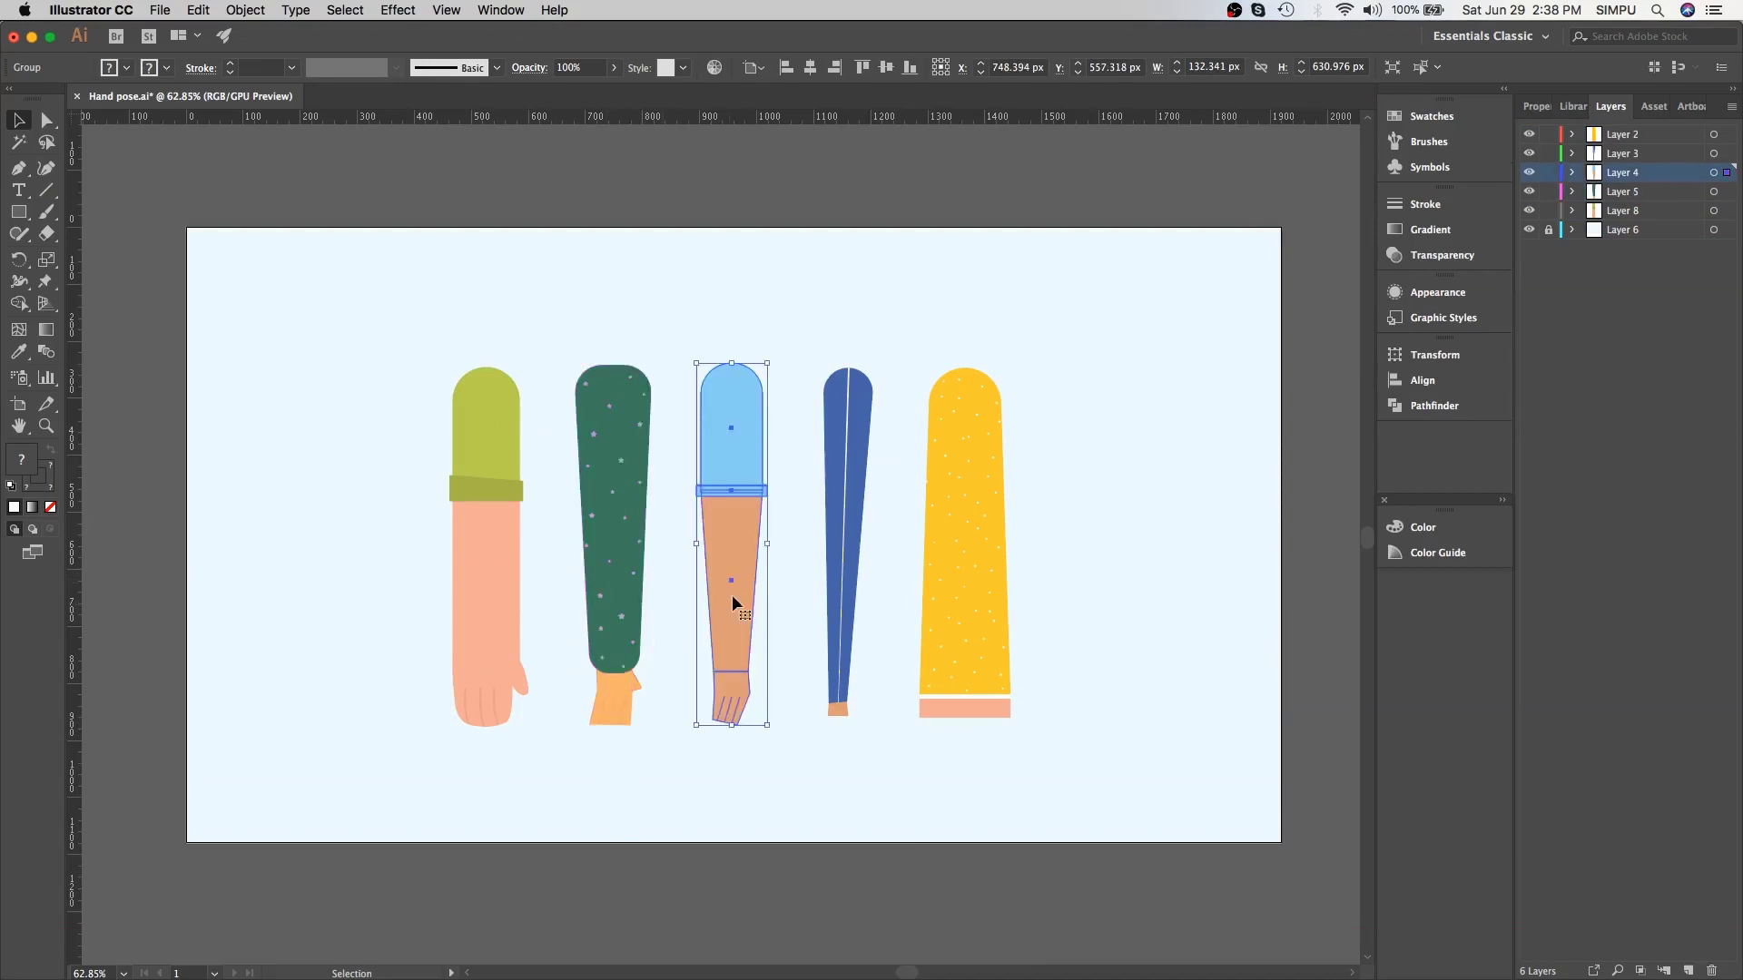
click(849, 578)
click(955, 601)
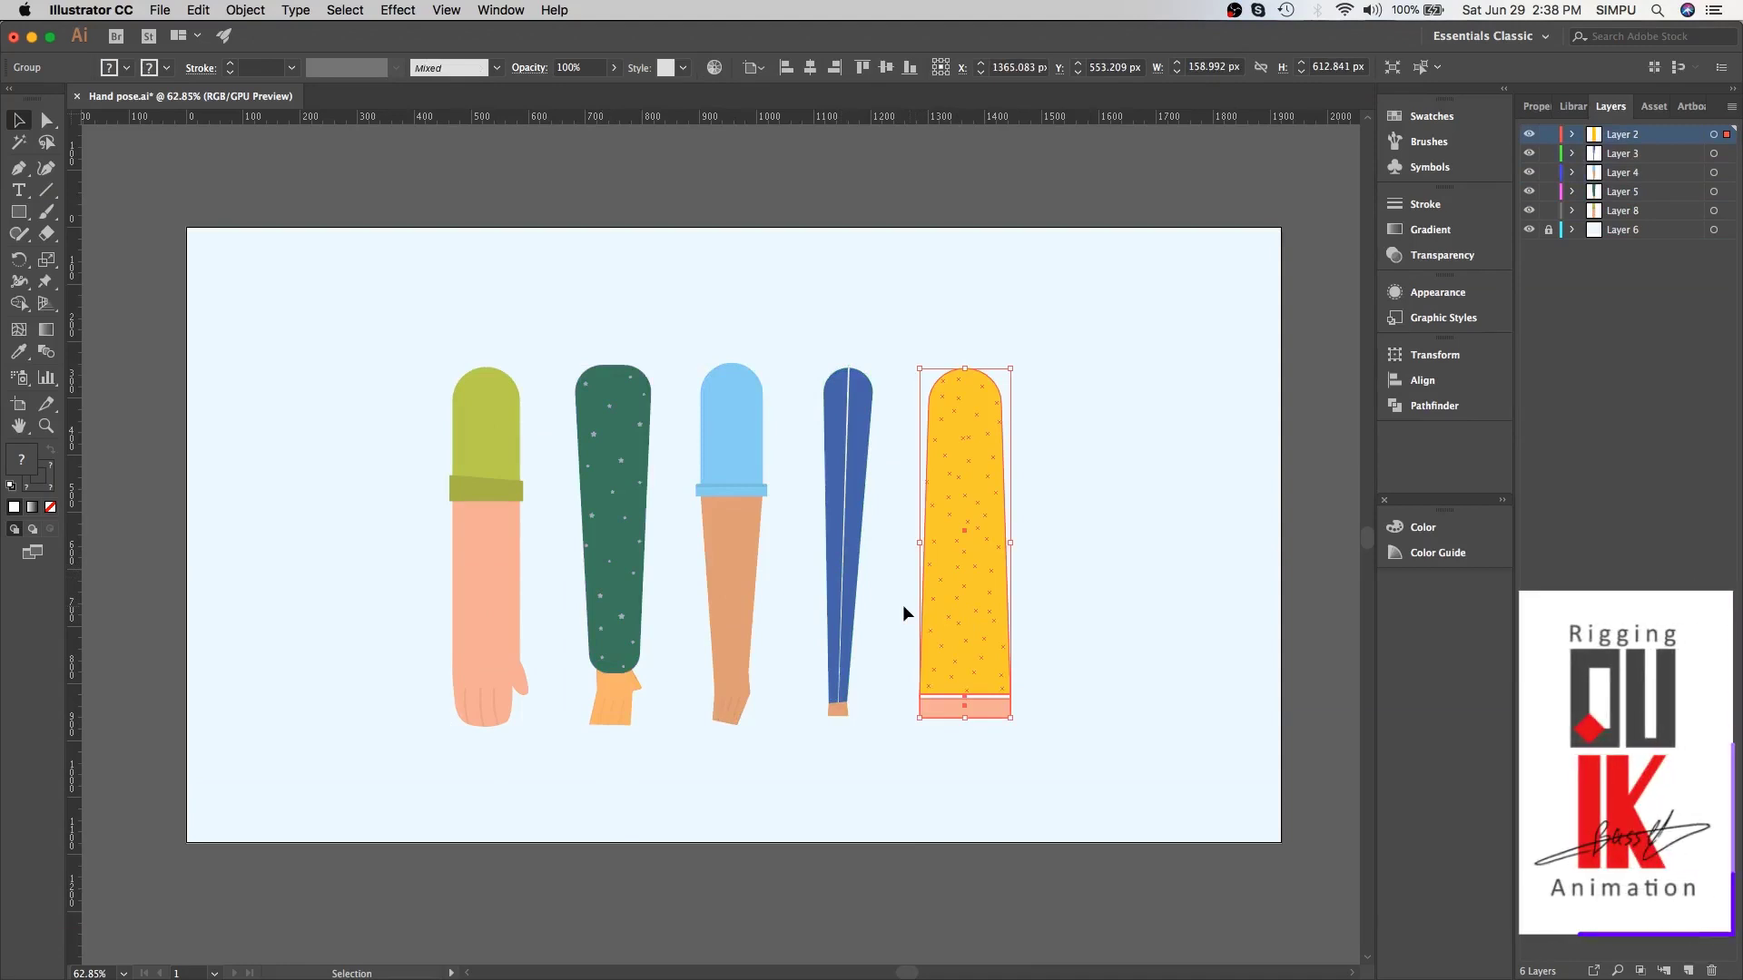
click(901, 613)
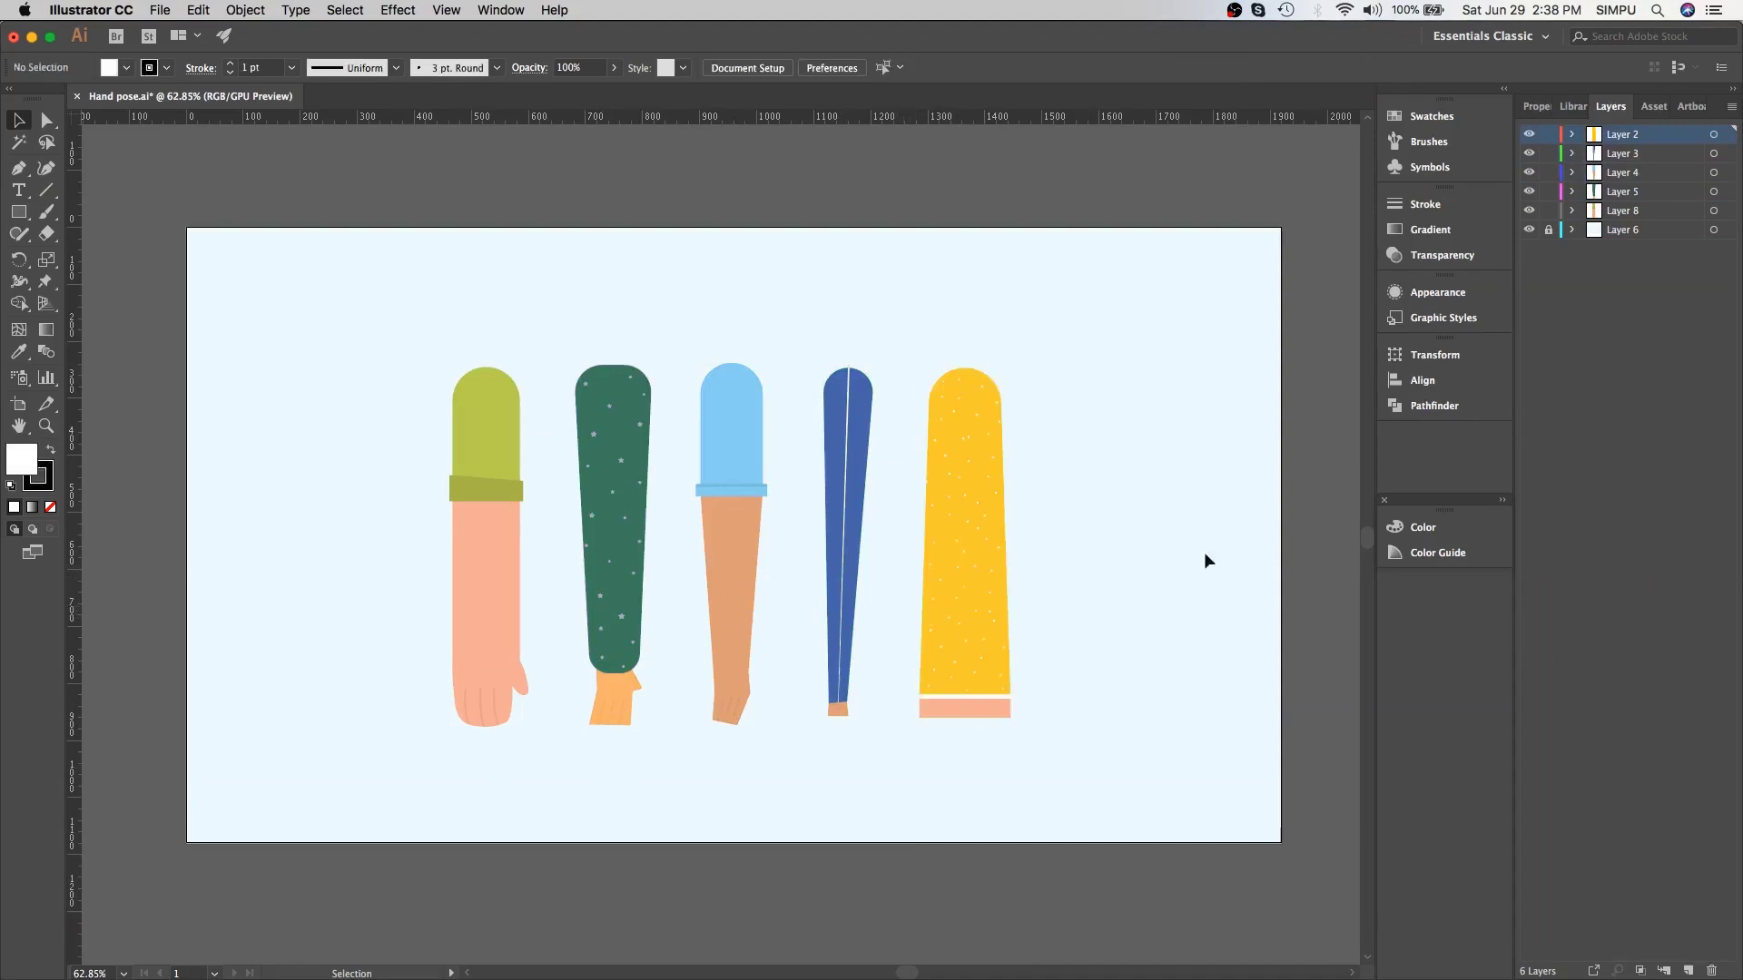
click(1529, 134)
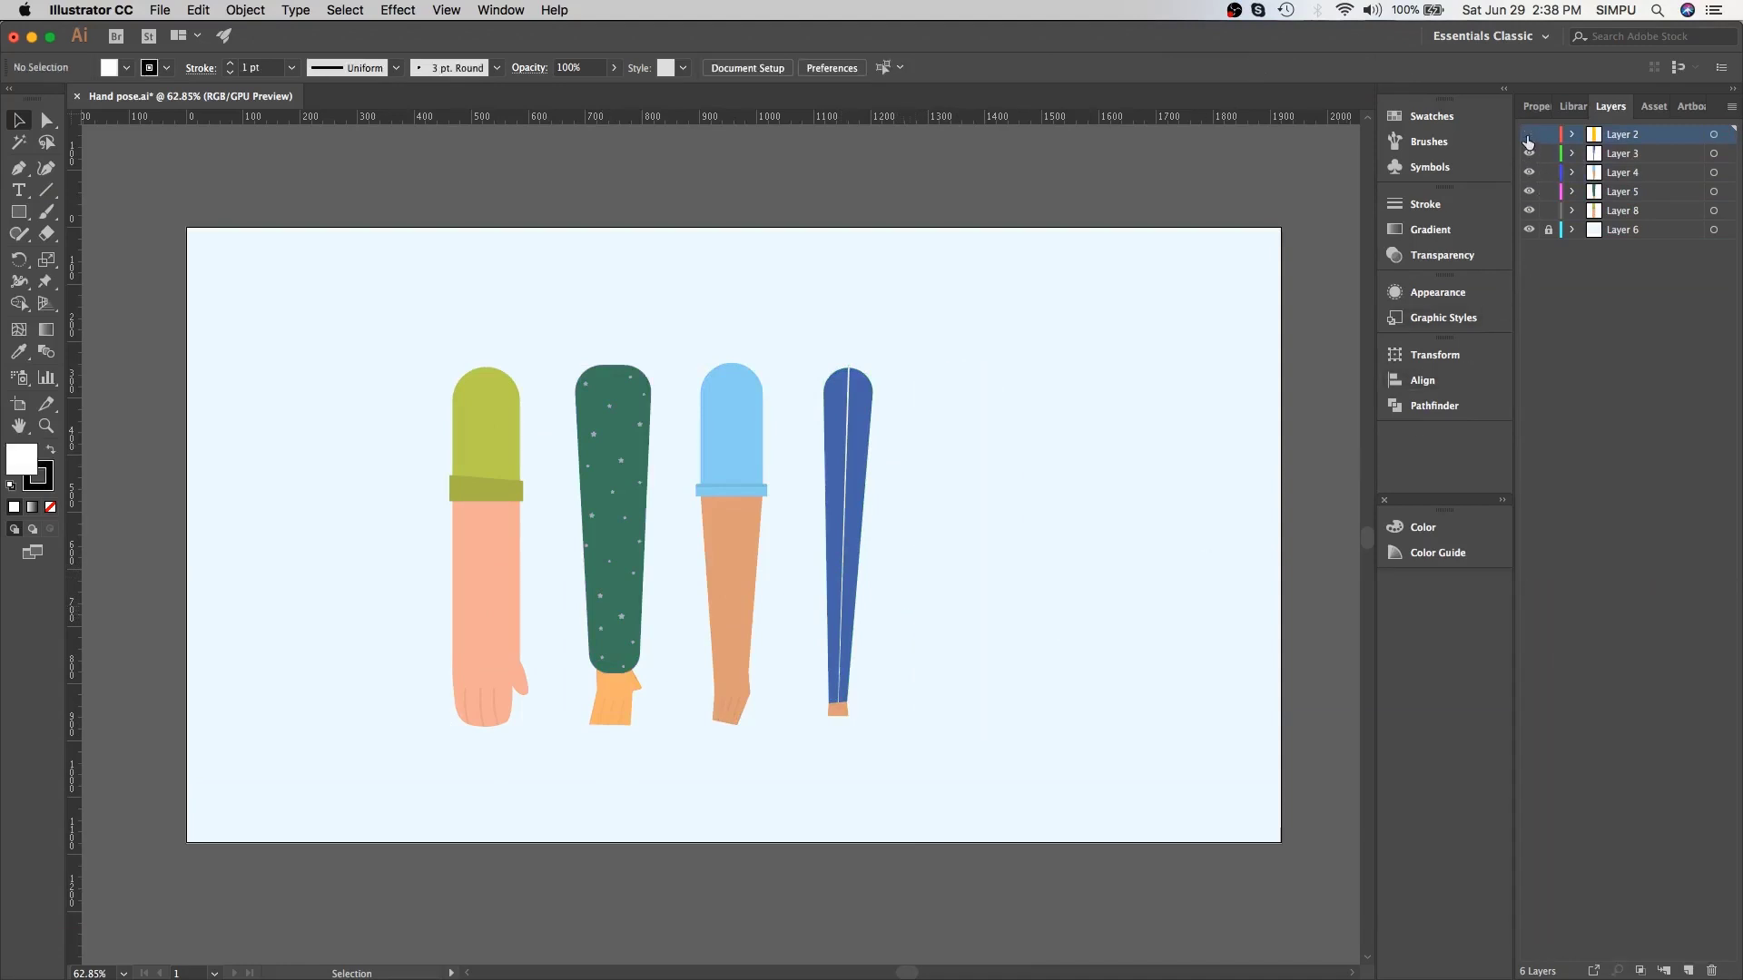
click(1529, 135)
click(1529, 178)
click(1529, 211)
click(1530, 211)
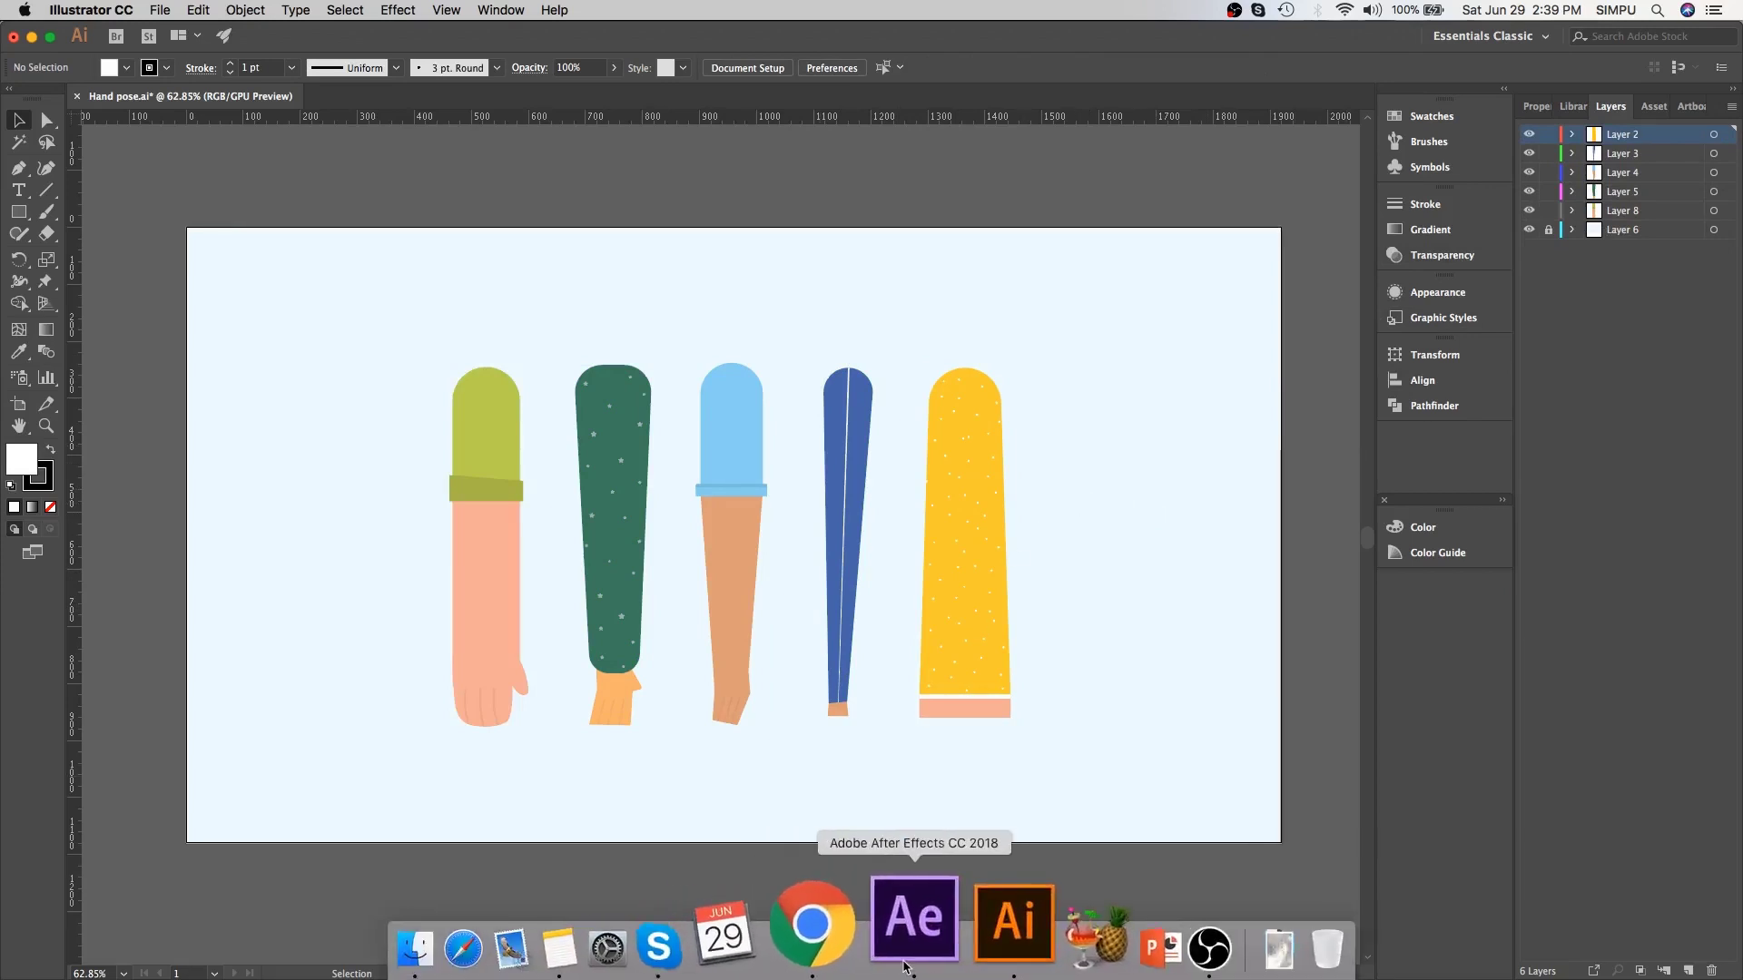
click(907, 917)
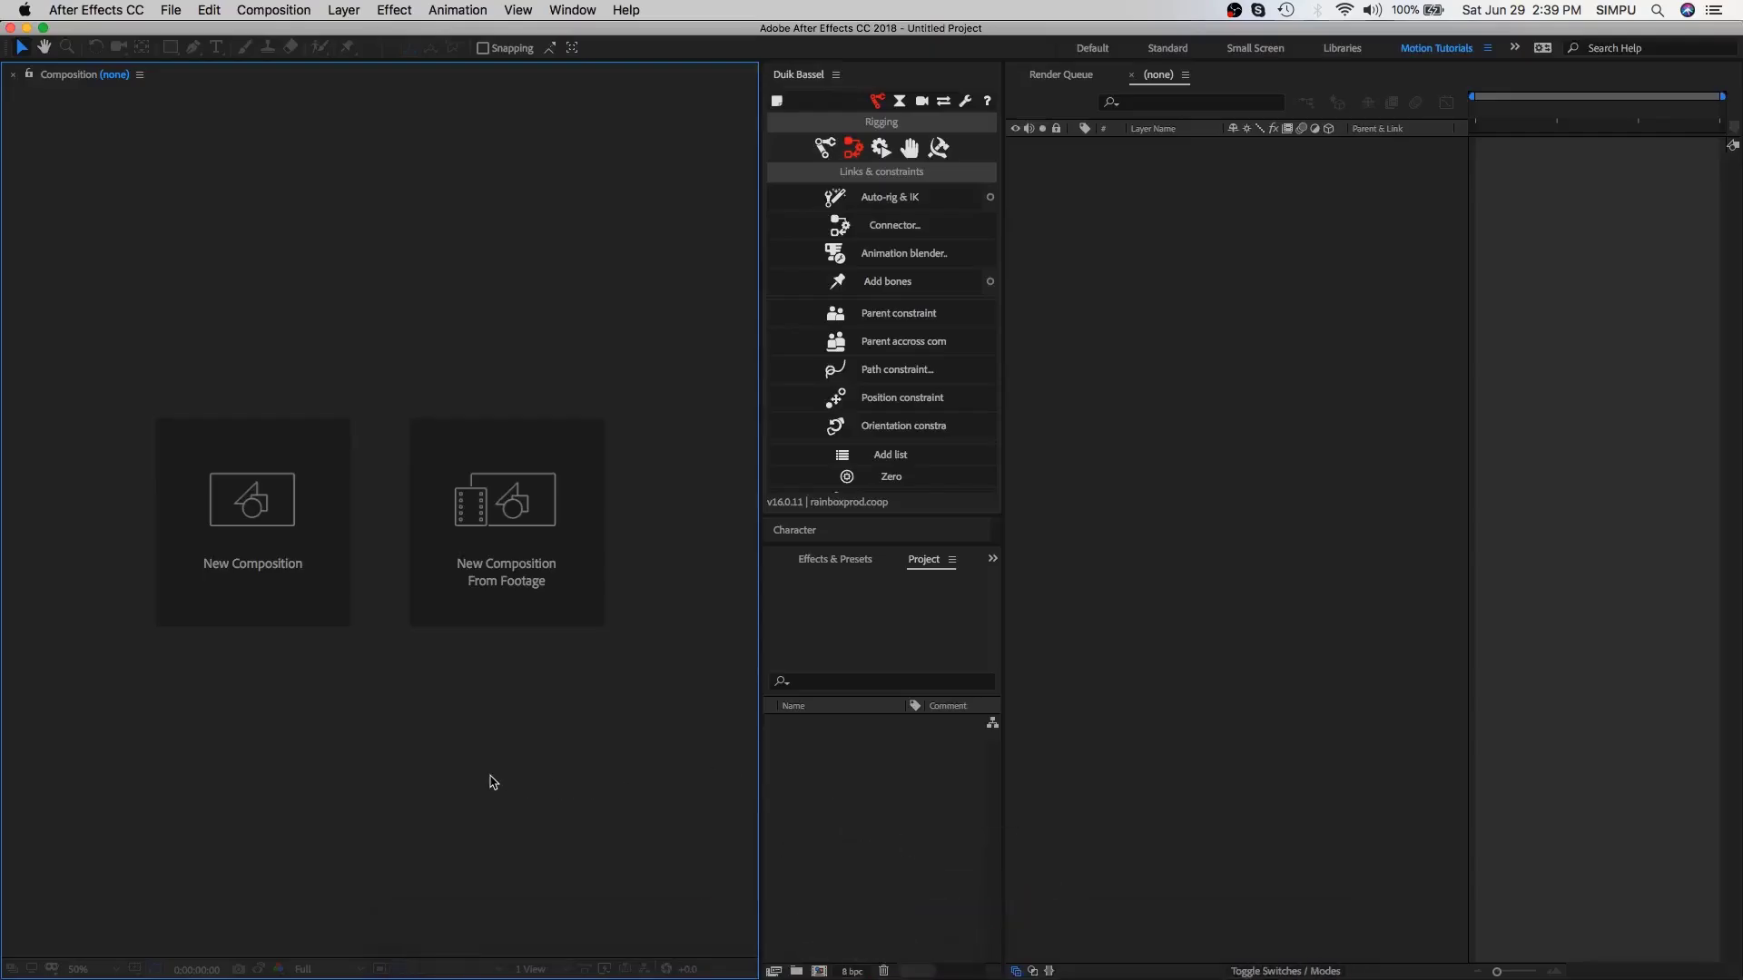
Step: Create the Arms Animation comp at HDTV 1080, 29.97 fps, with a 0;00;10;00 duration
click(265, 517)
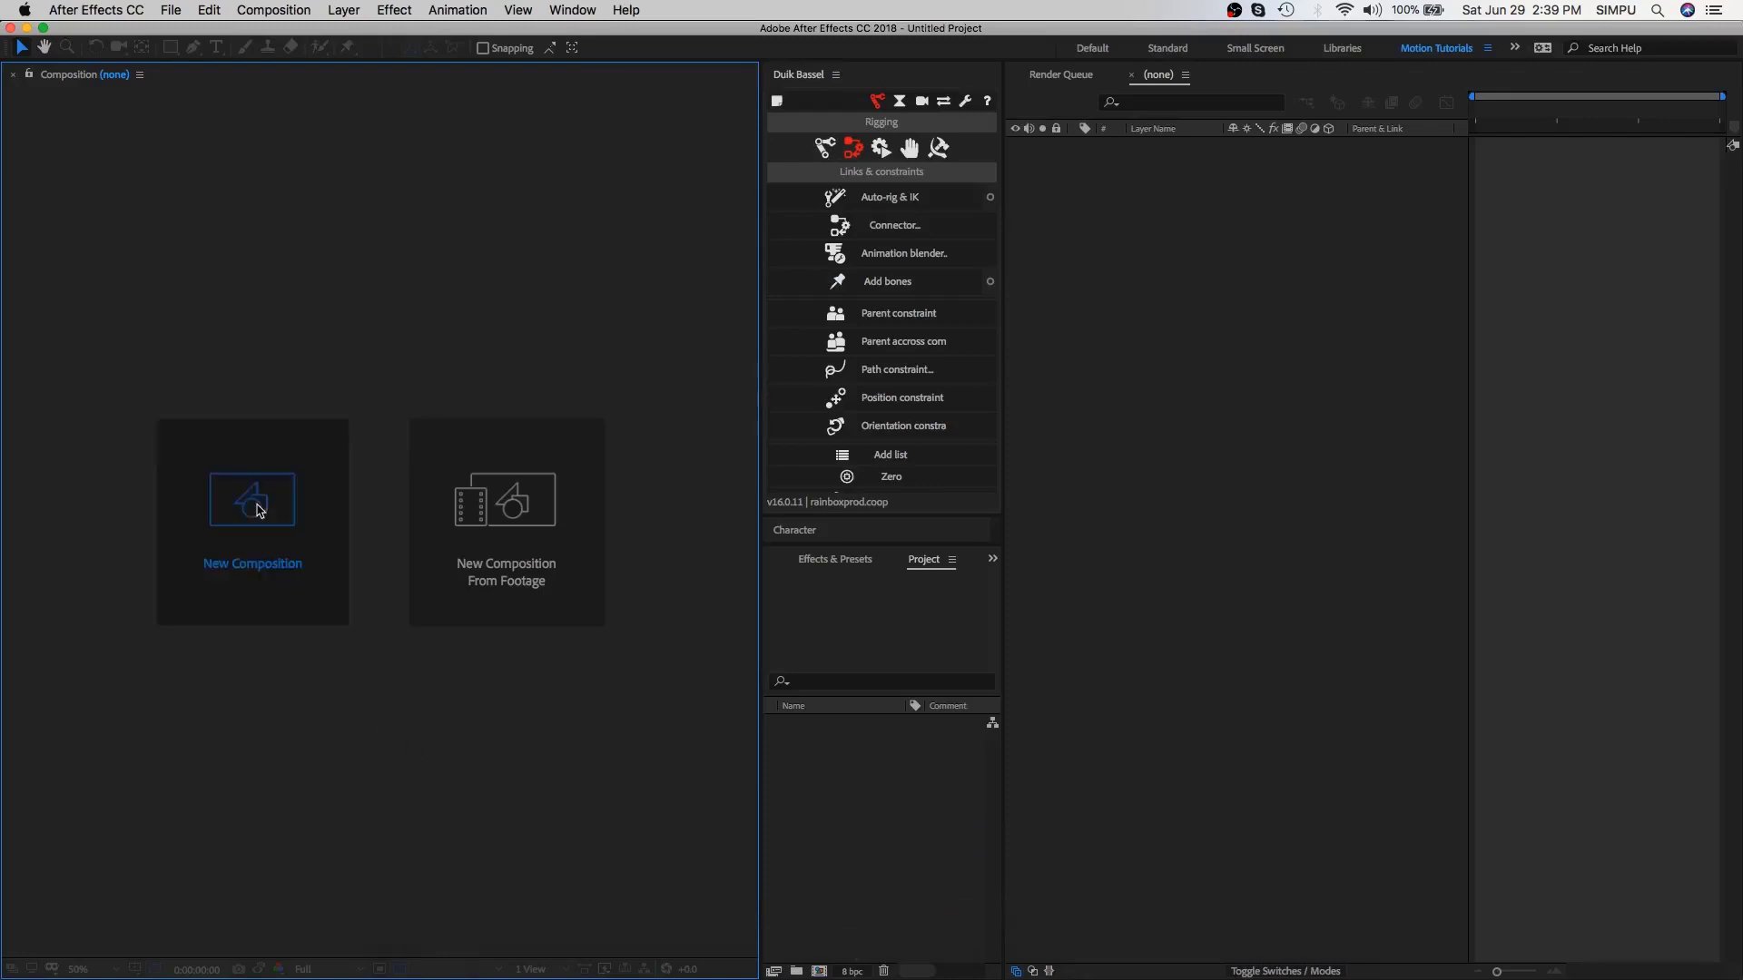
text(Arms Animation)
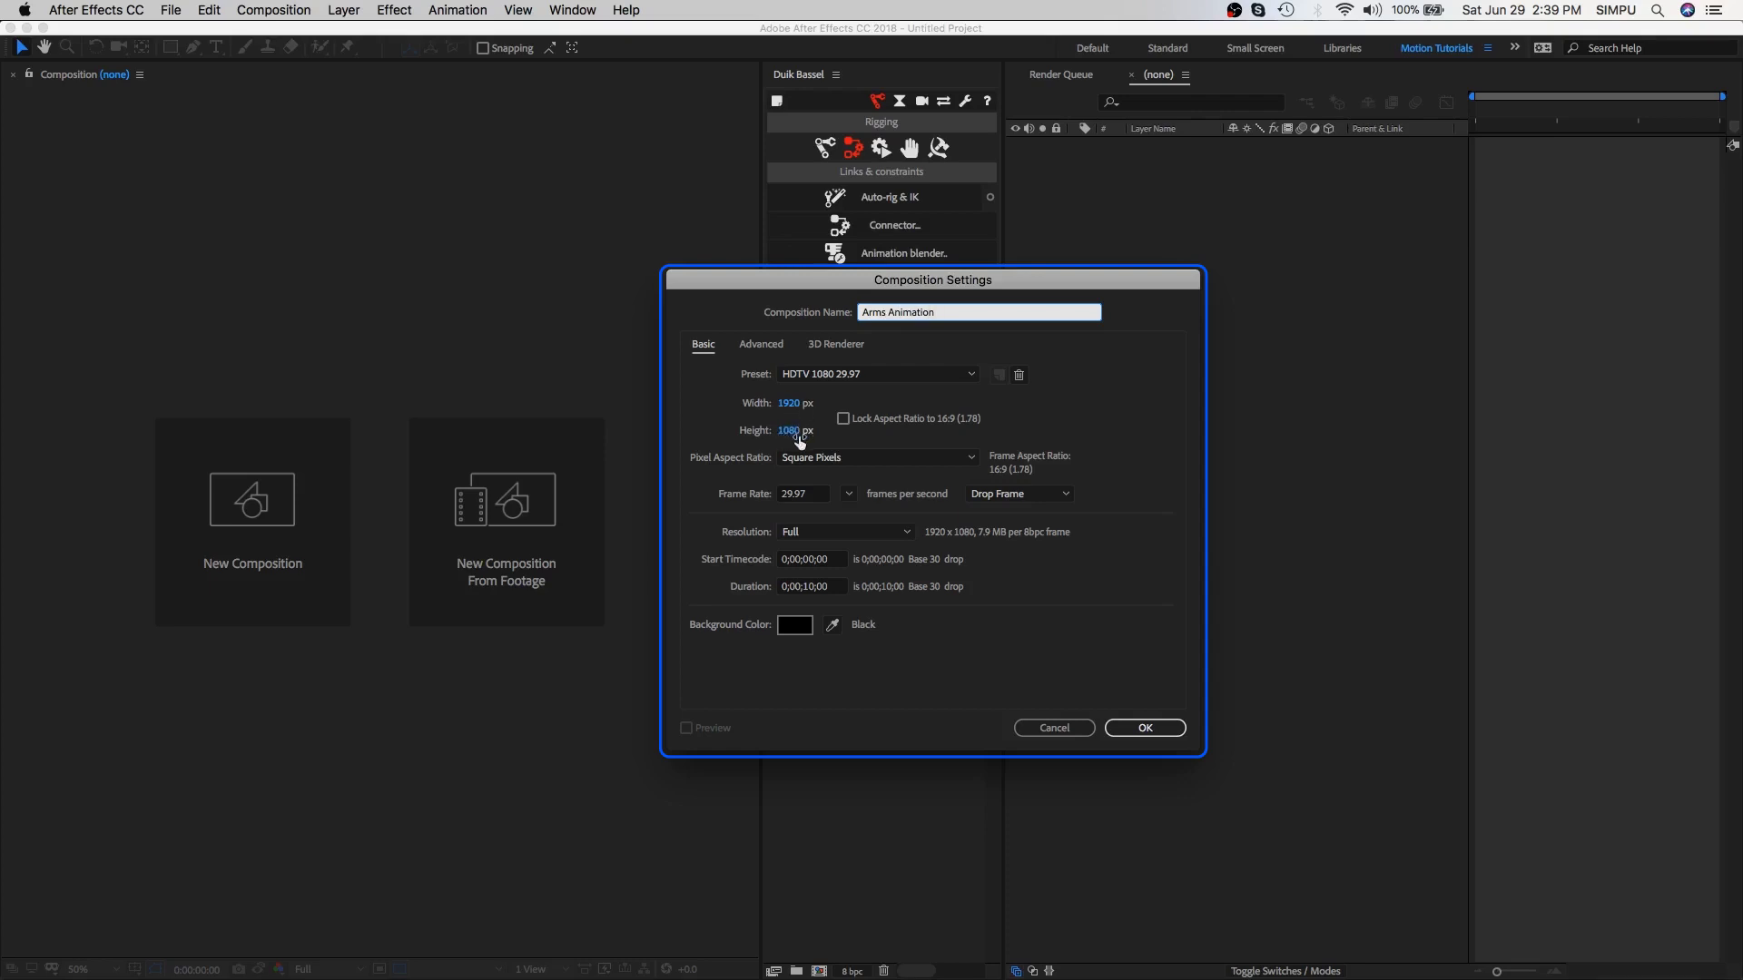
click(849, 495)
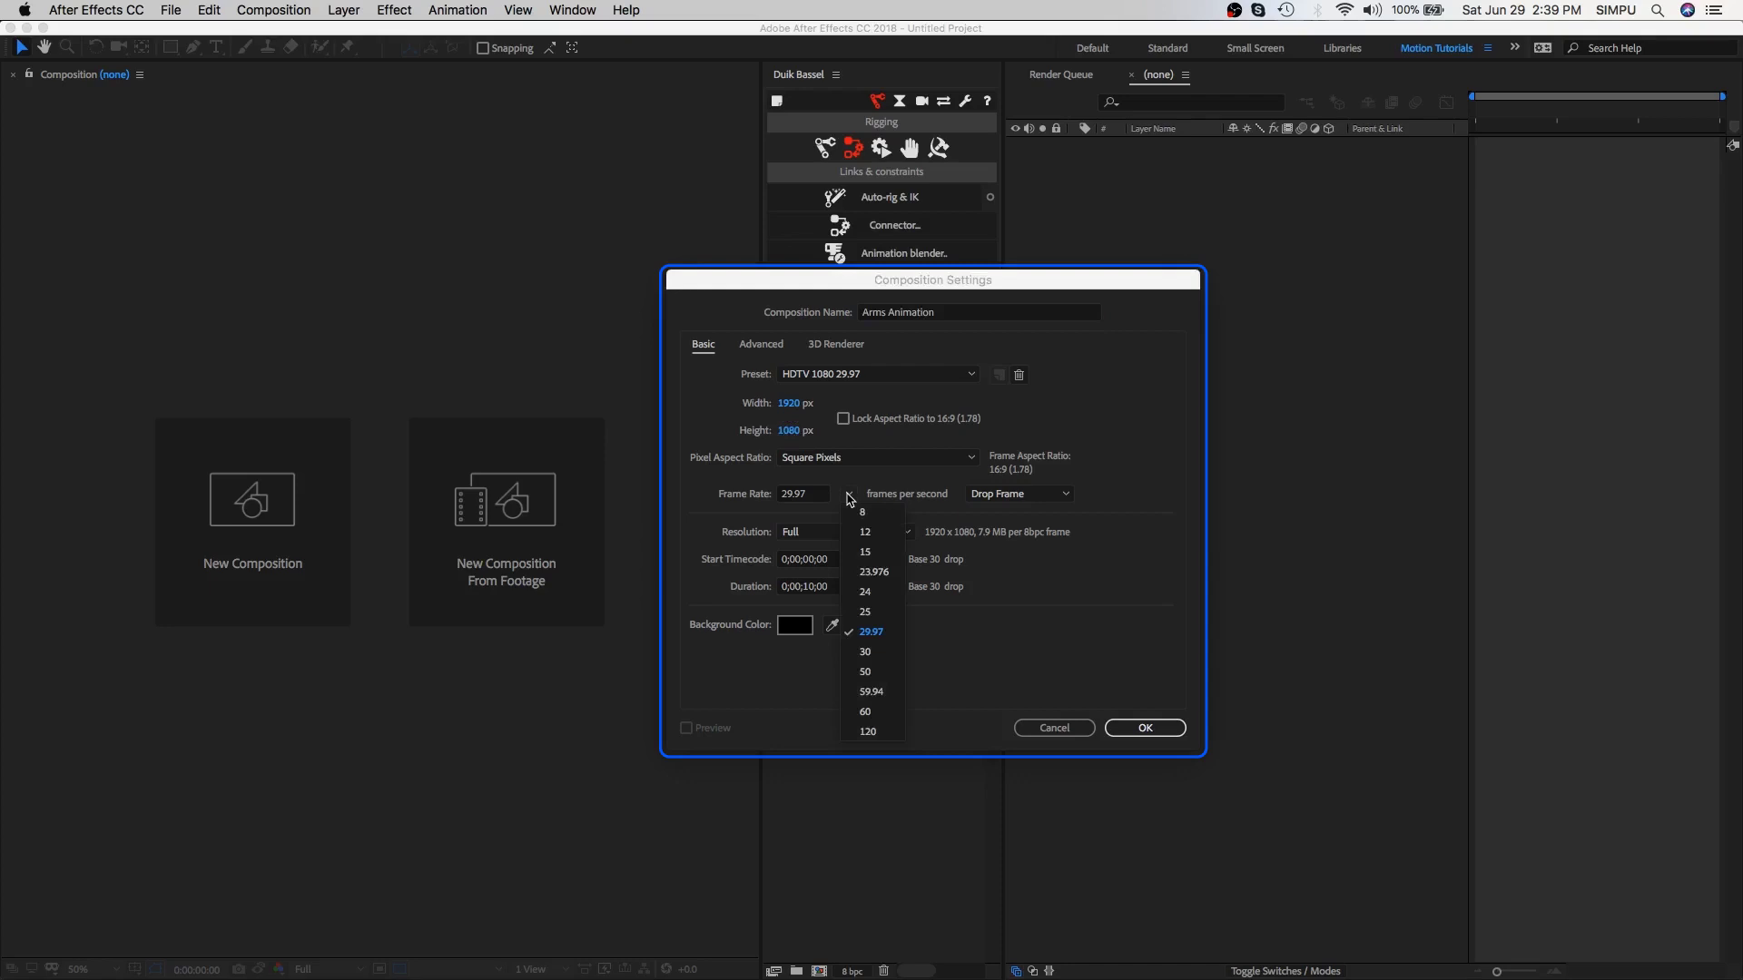
click(849, 498)
click(836, 587)
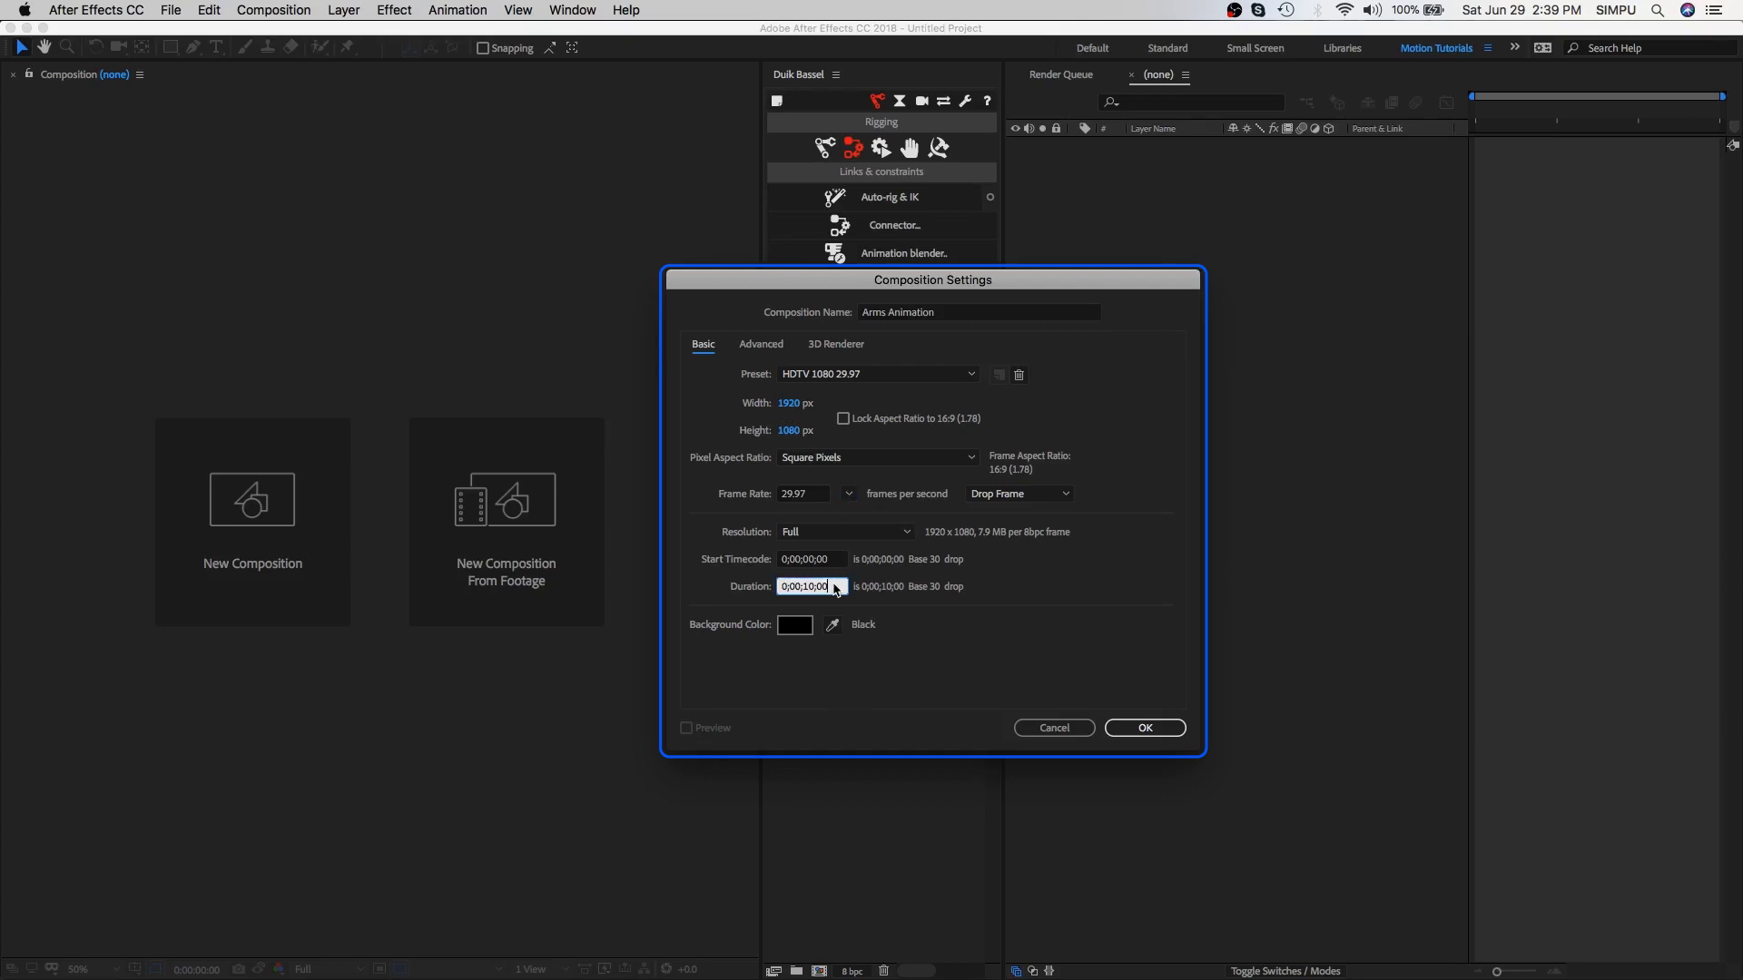
click(1137, 724)
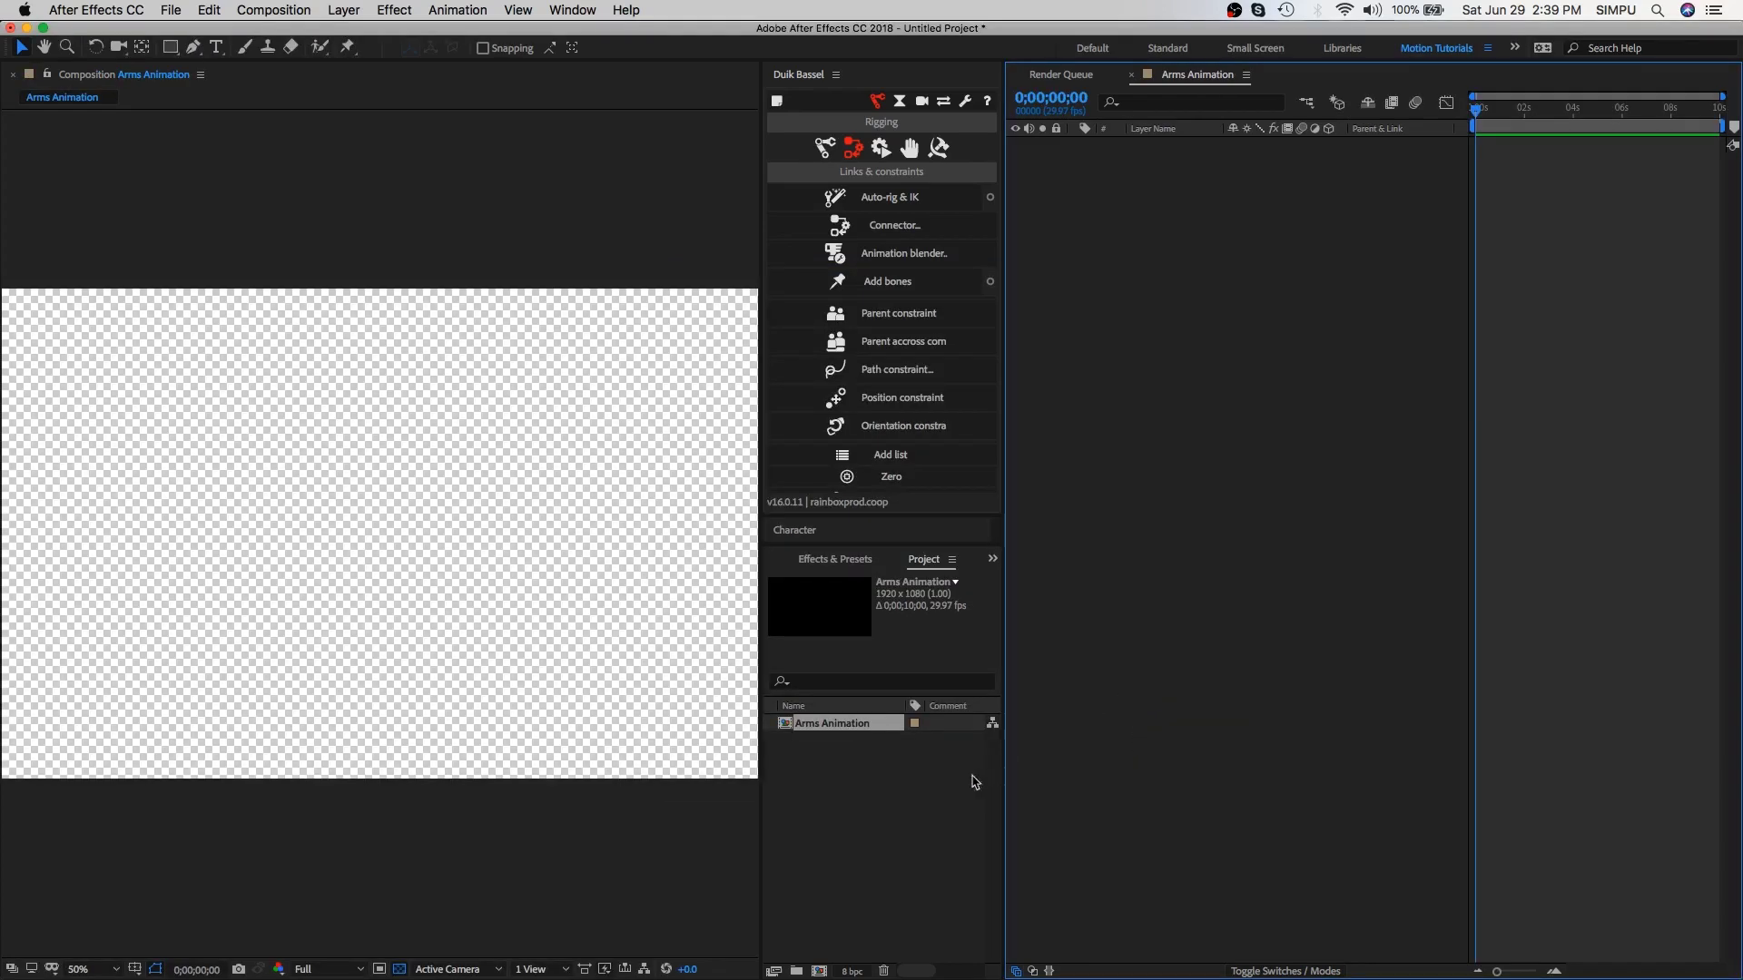
Step: Import Arms.ai as Composition - Retain Layer Sizes and drop the Arms comp into Arms Animation
double_click(904, 773)
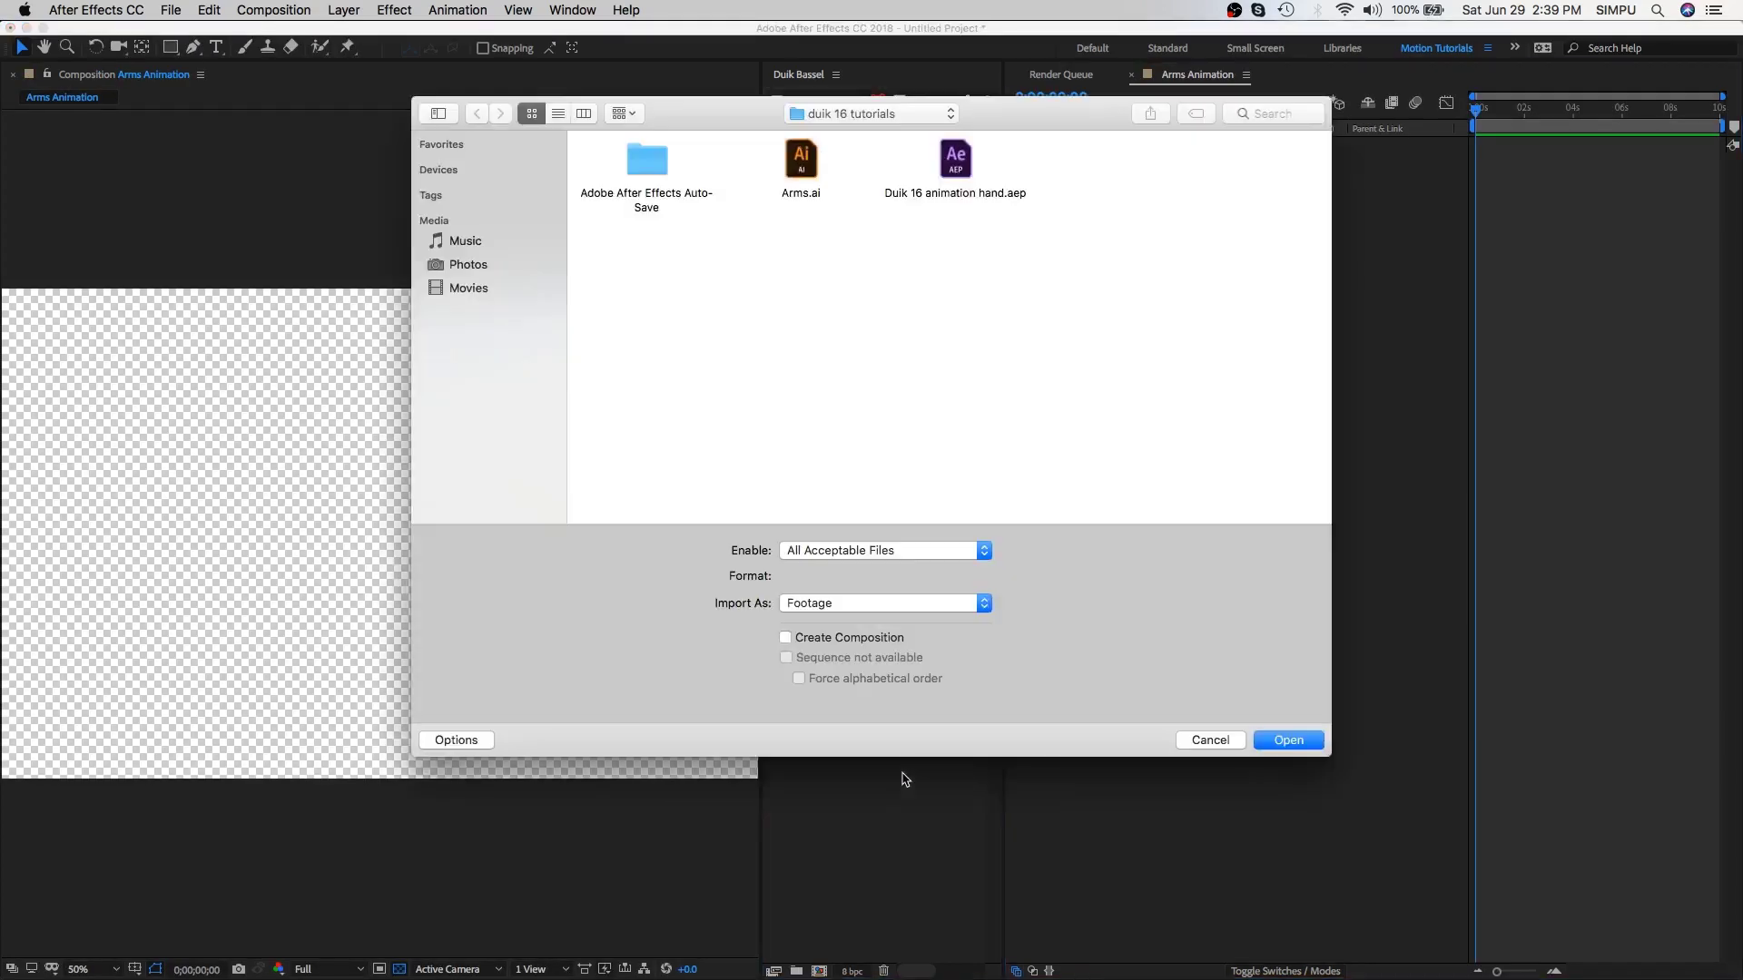
click(807, 178)
click(987, 608)
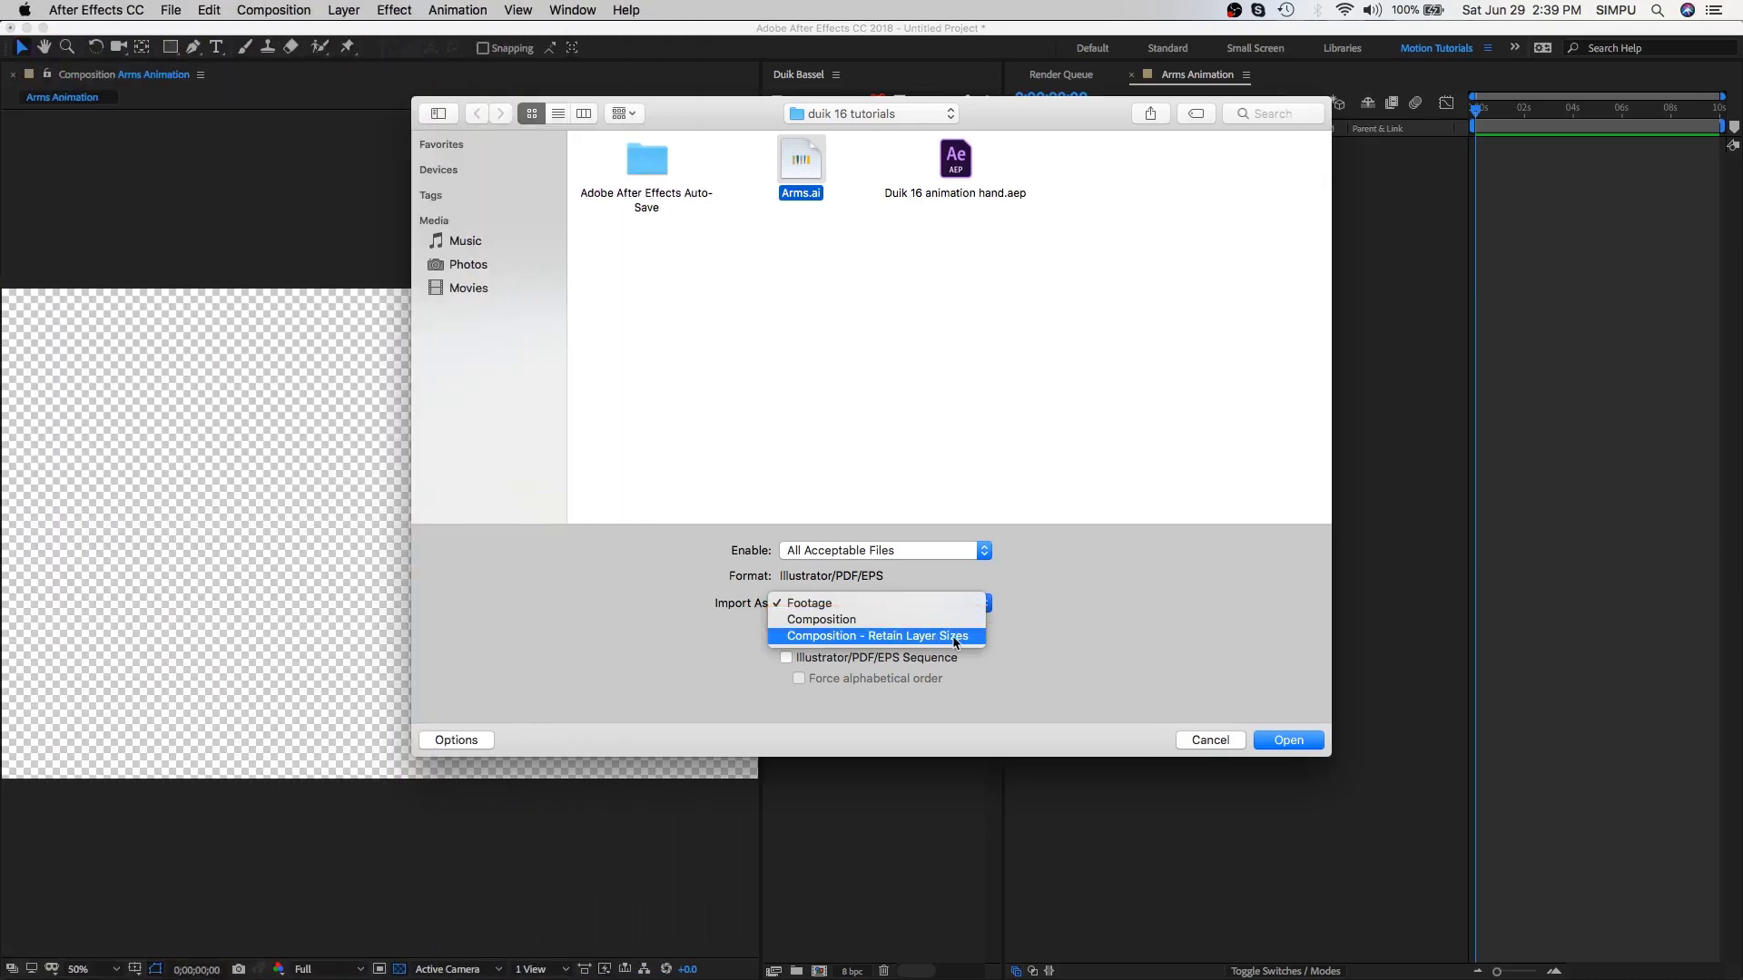
click(955, 637)
click(1289, 741)
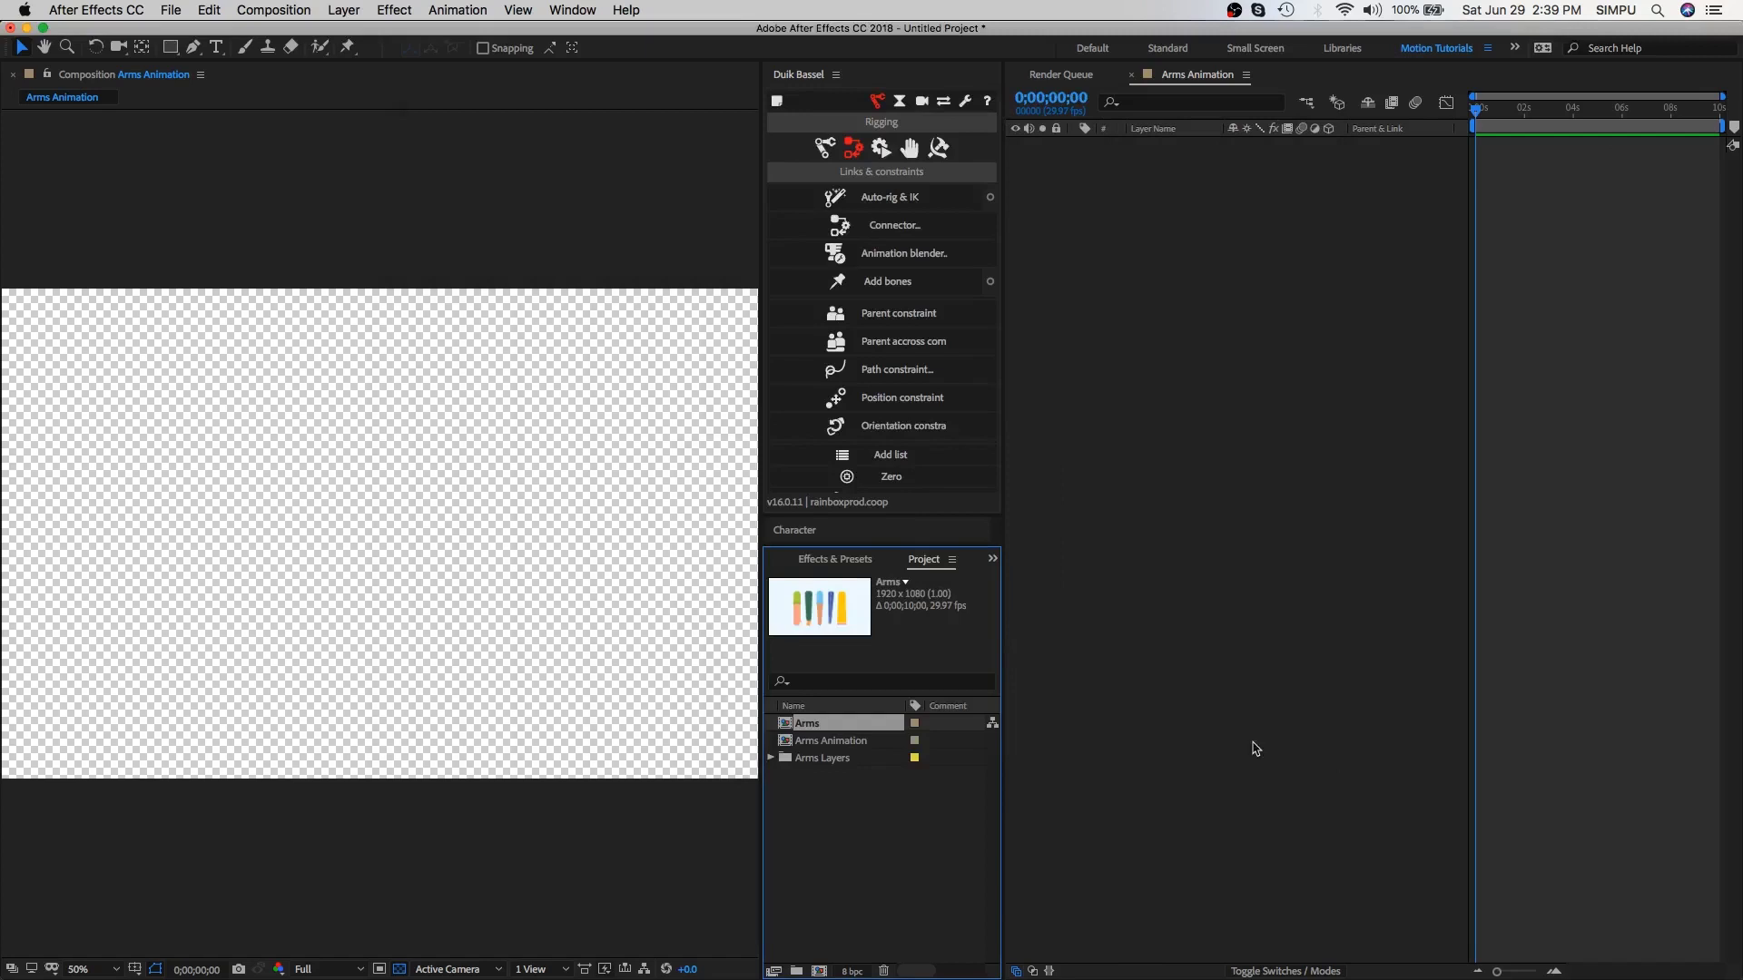
drag(819, 732, 1203, 265)
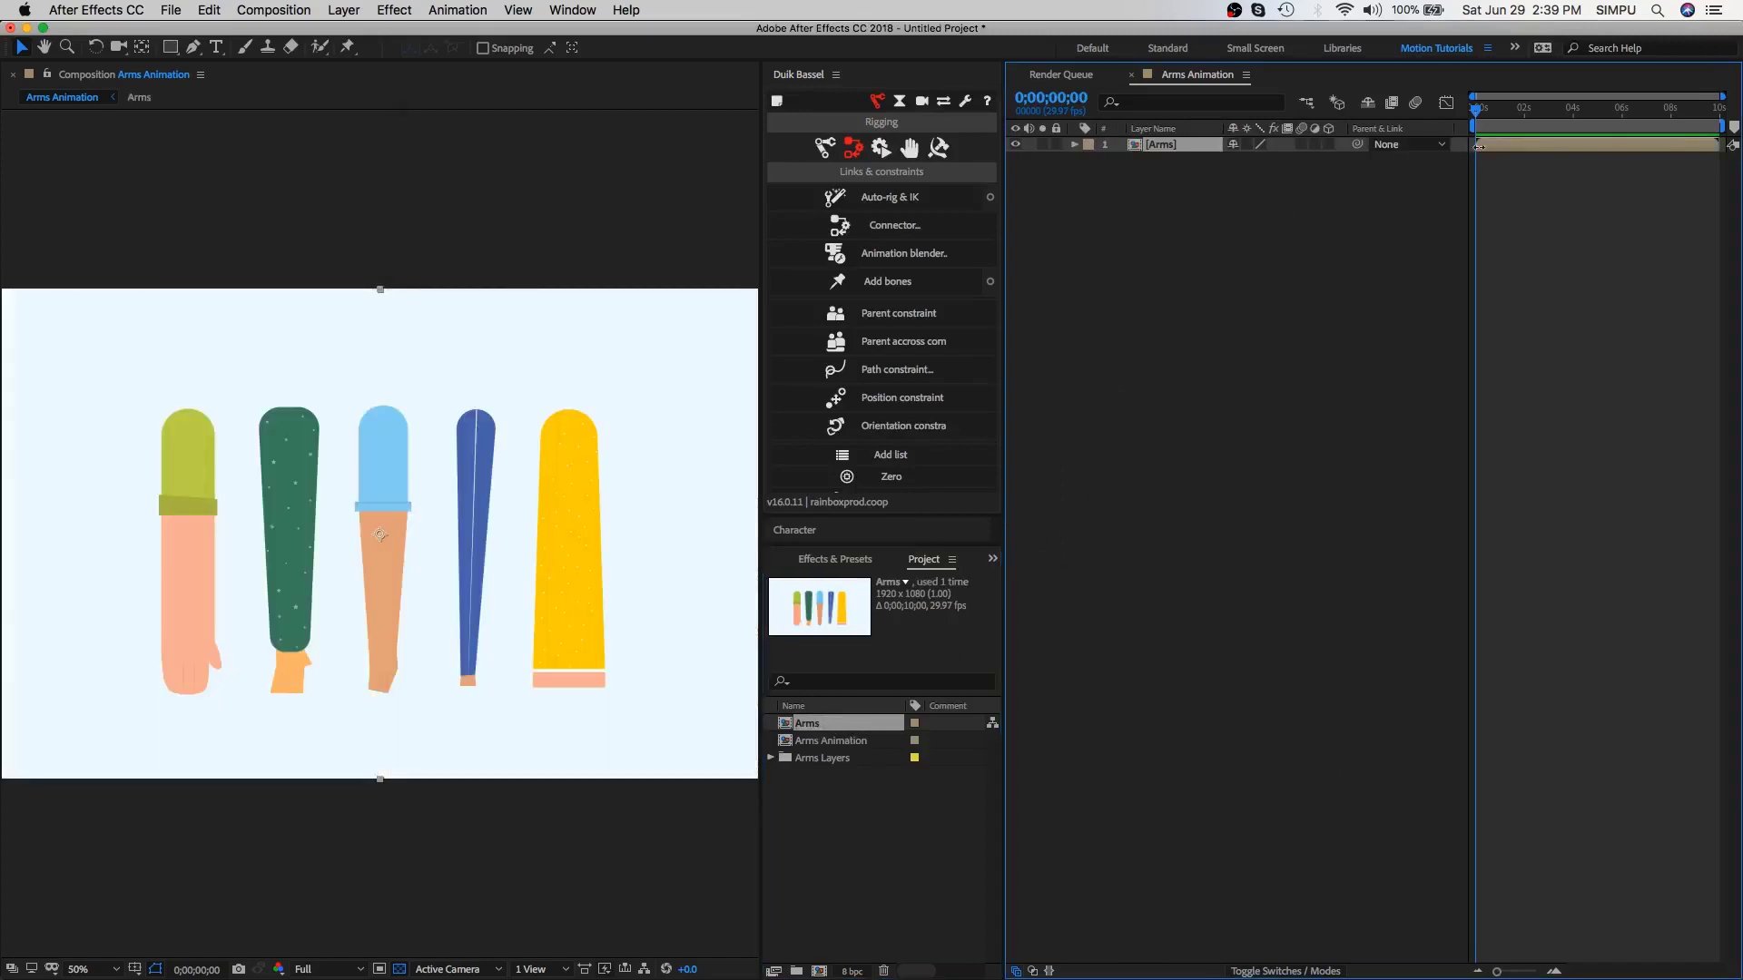
Step: Inside the Arms comp, rename the bottom layer Background and lock it
double_click(1171, 144)
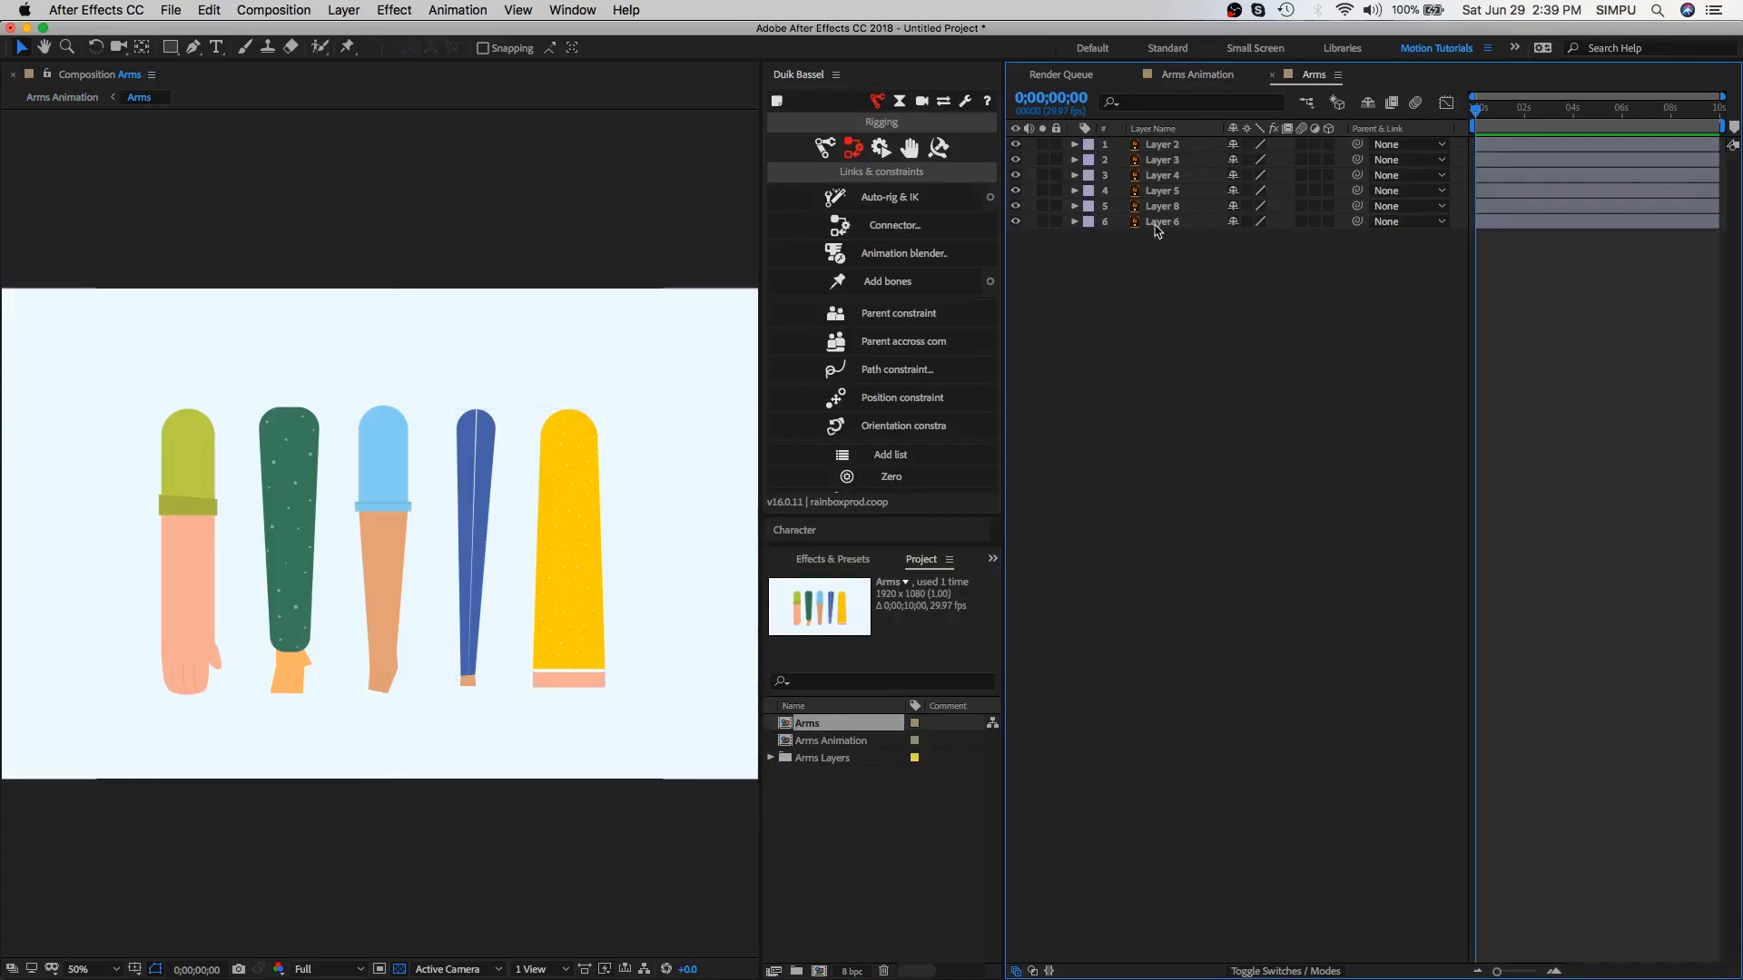
click(1016, 160)
click(1016, 160)
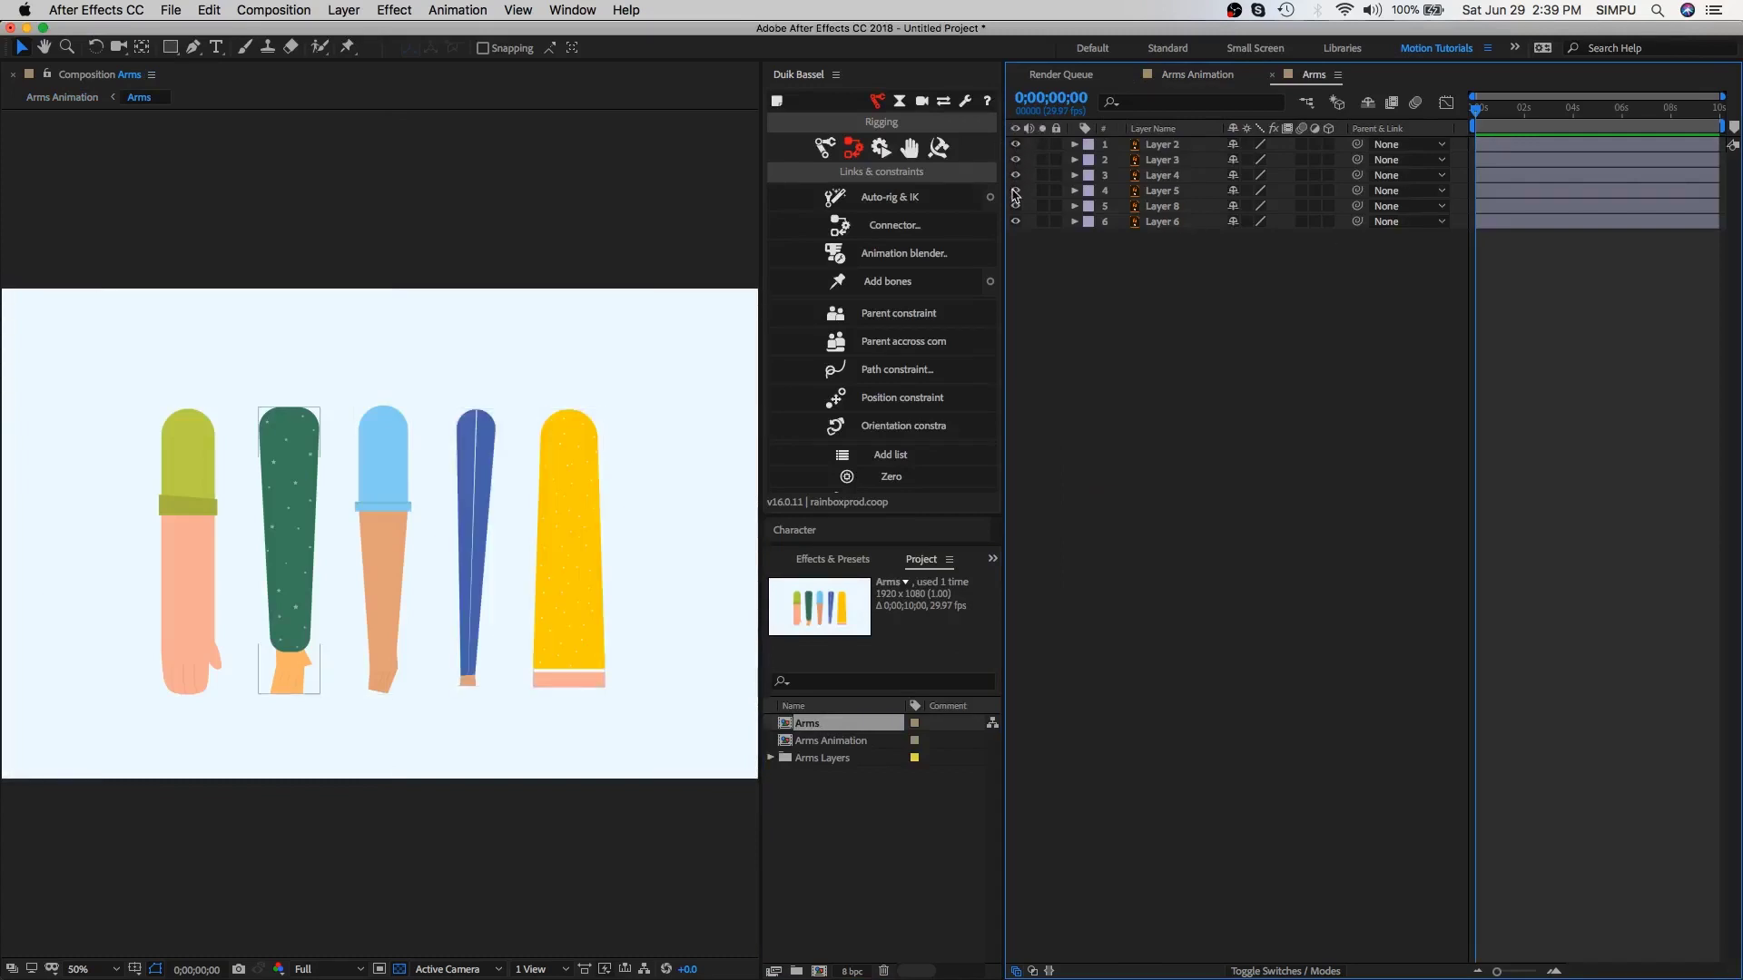
click(1016, 190)
click(1016, 191)
click(1174, 222)
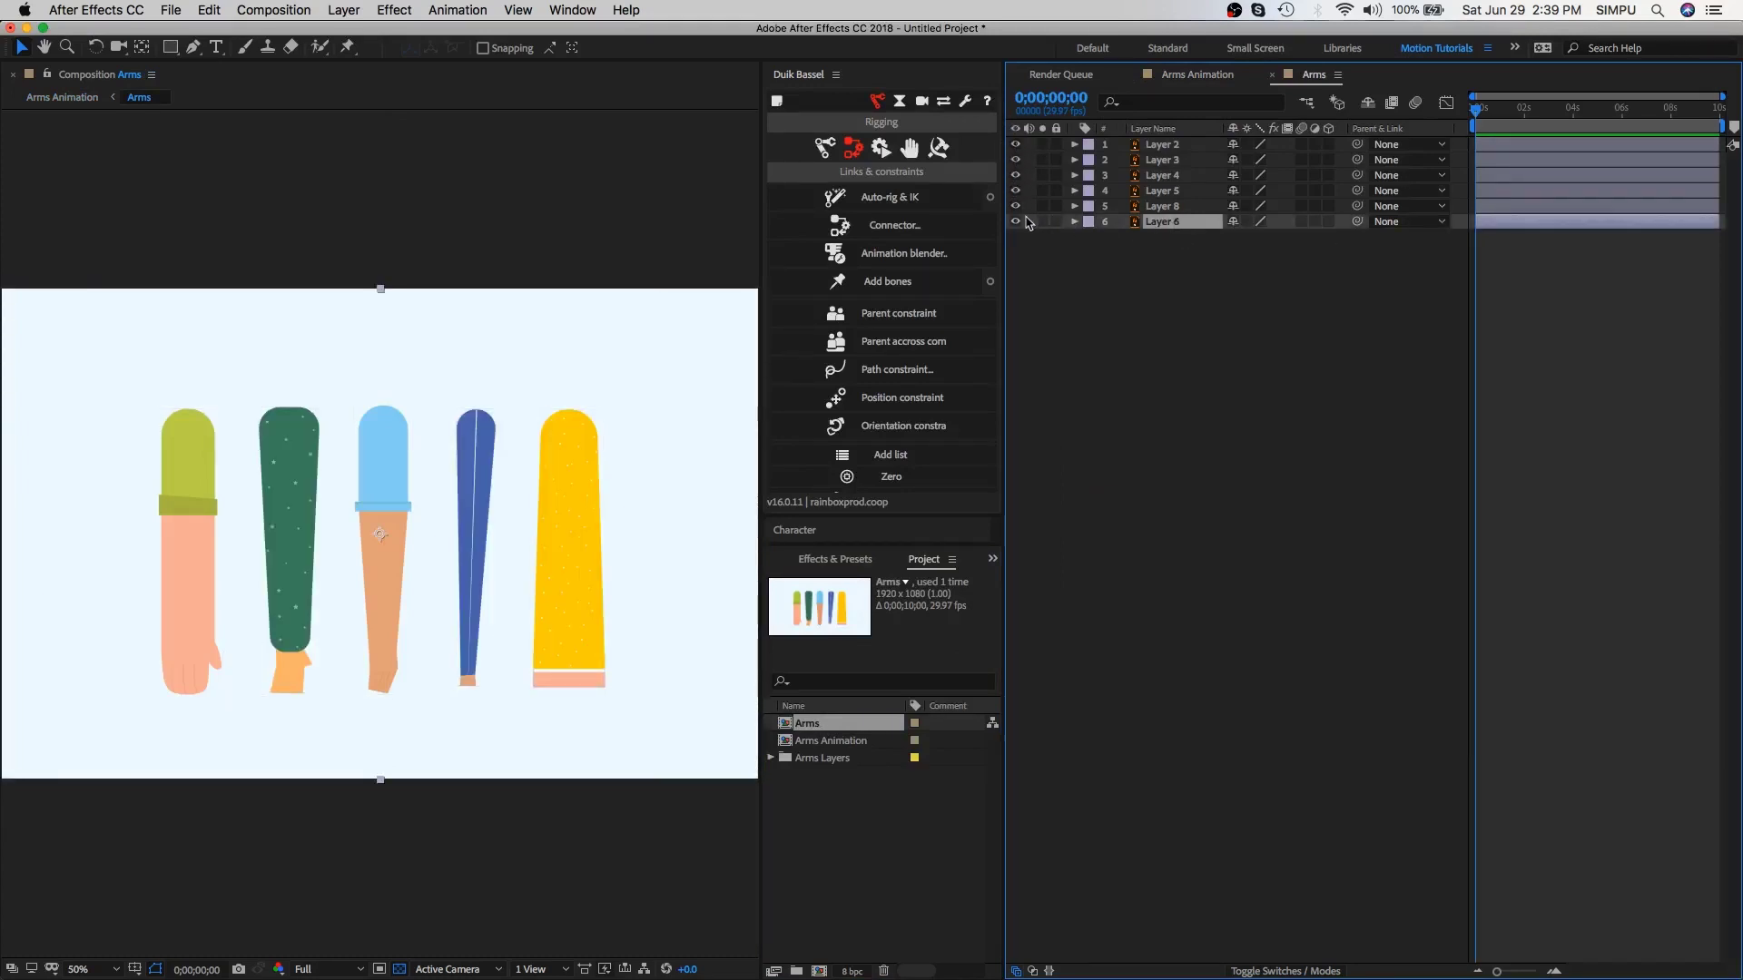
click(1016, 221)
click(1016, 221)
key(Return)
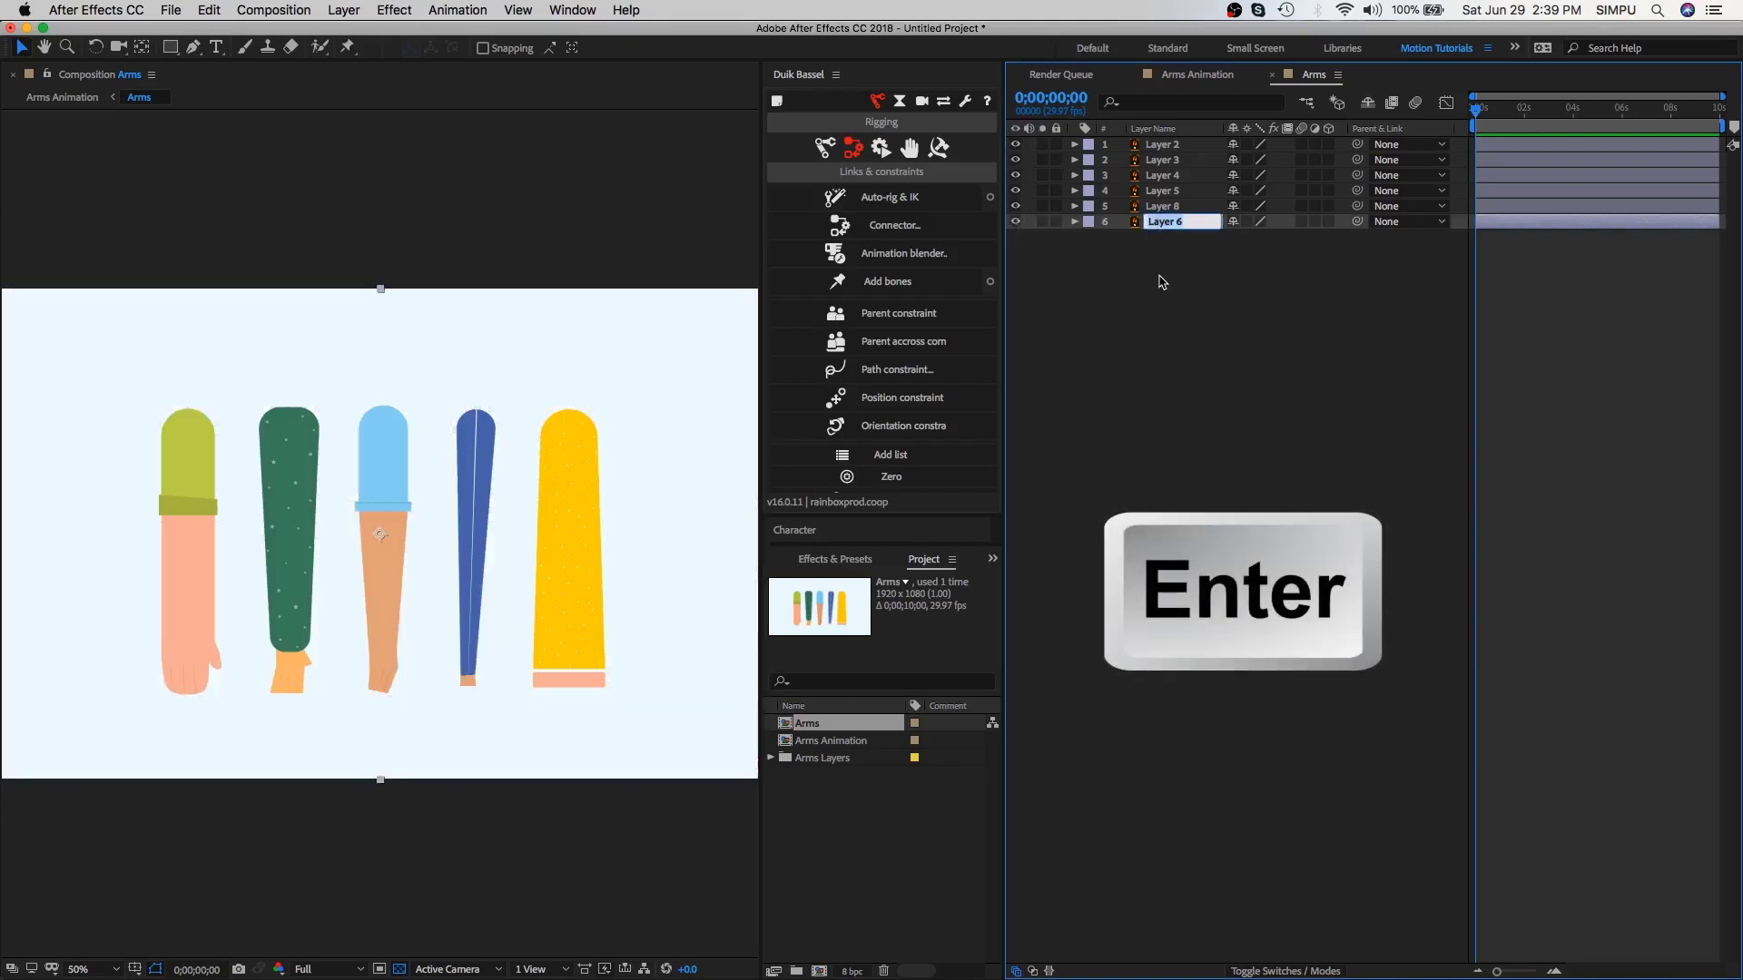
text(Background)
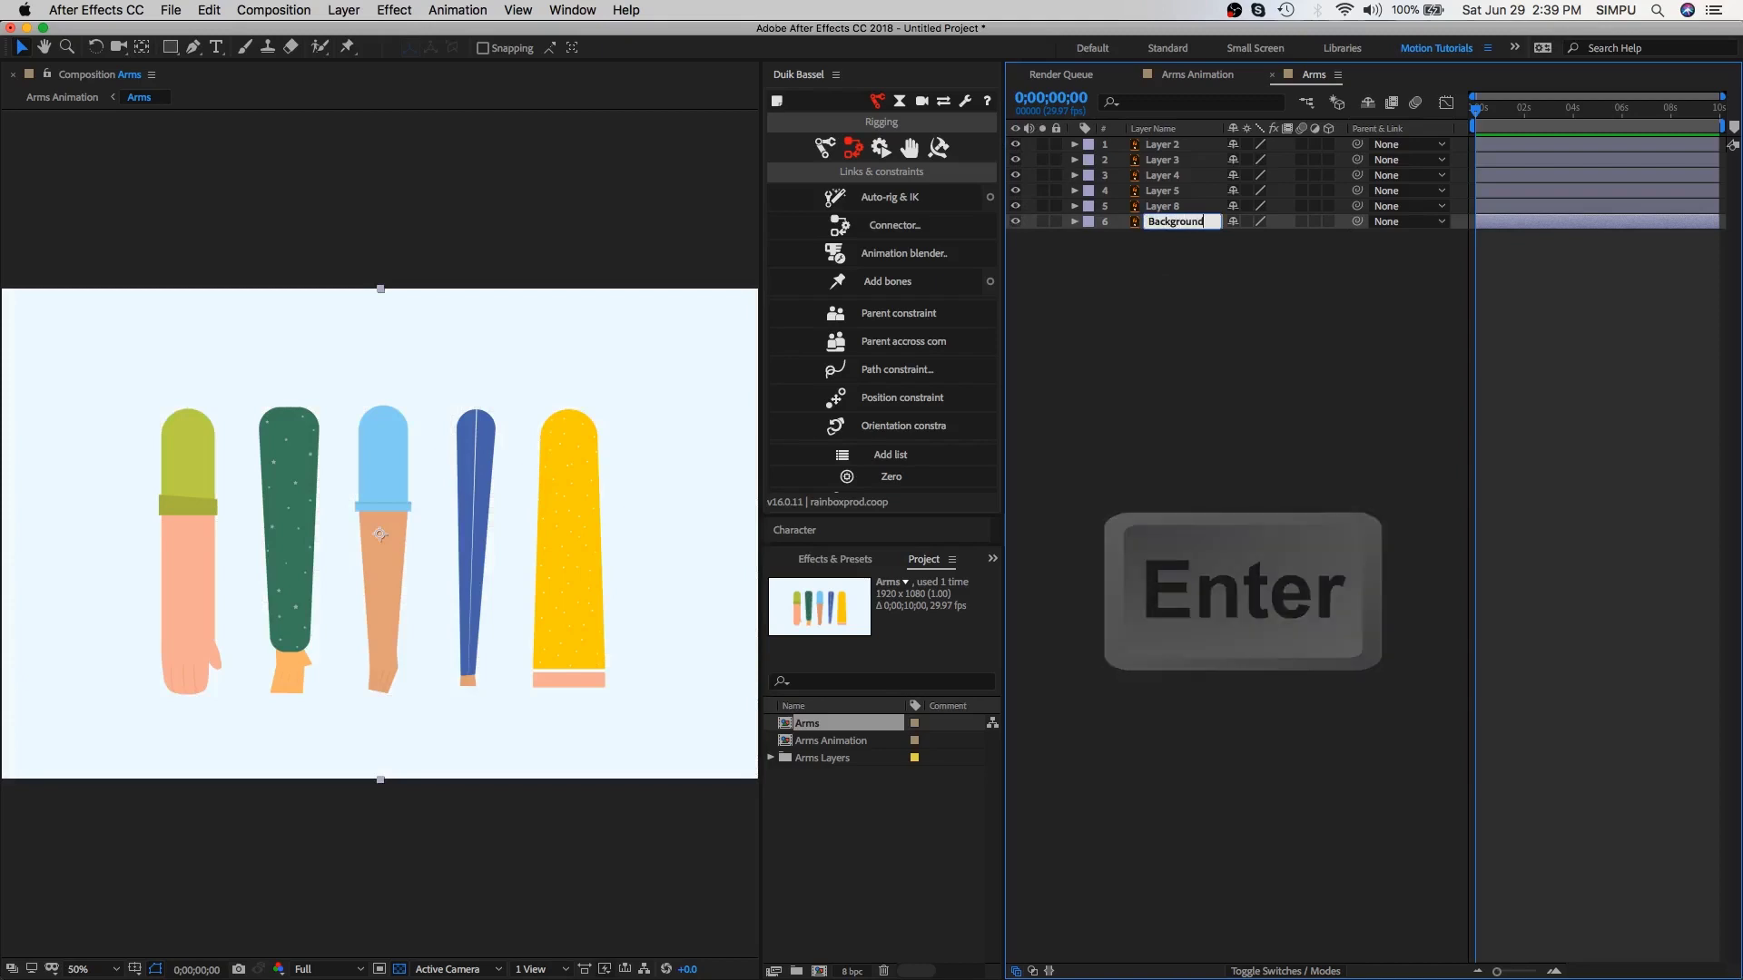
click(1198, 277)
click(1057, 221)
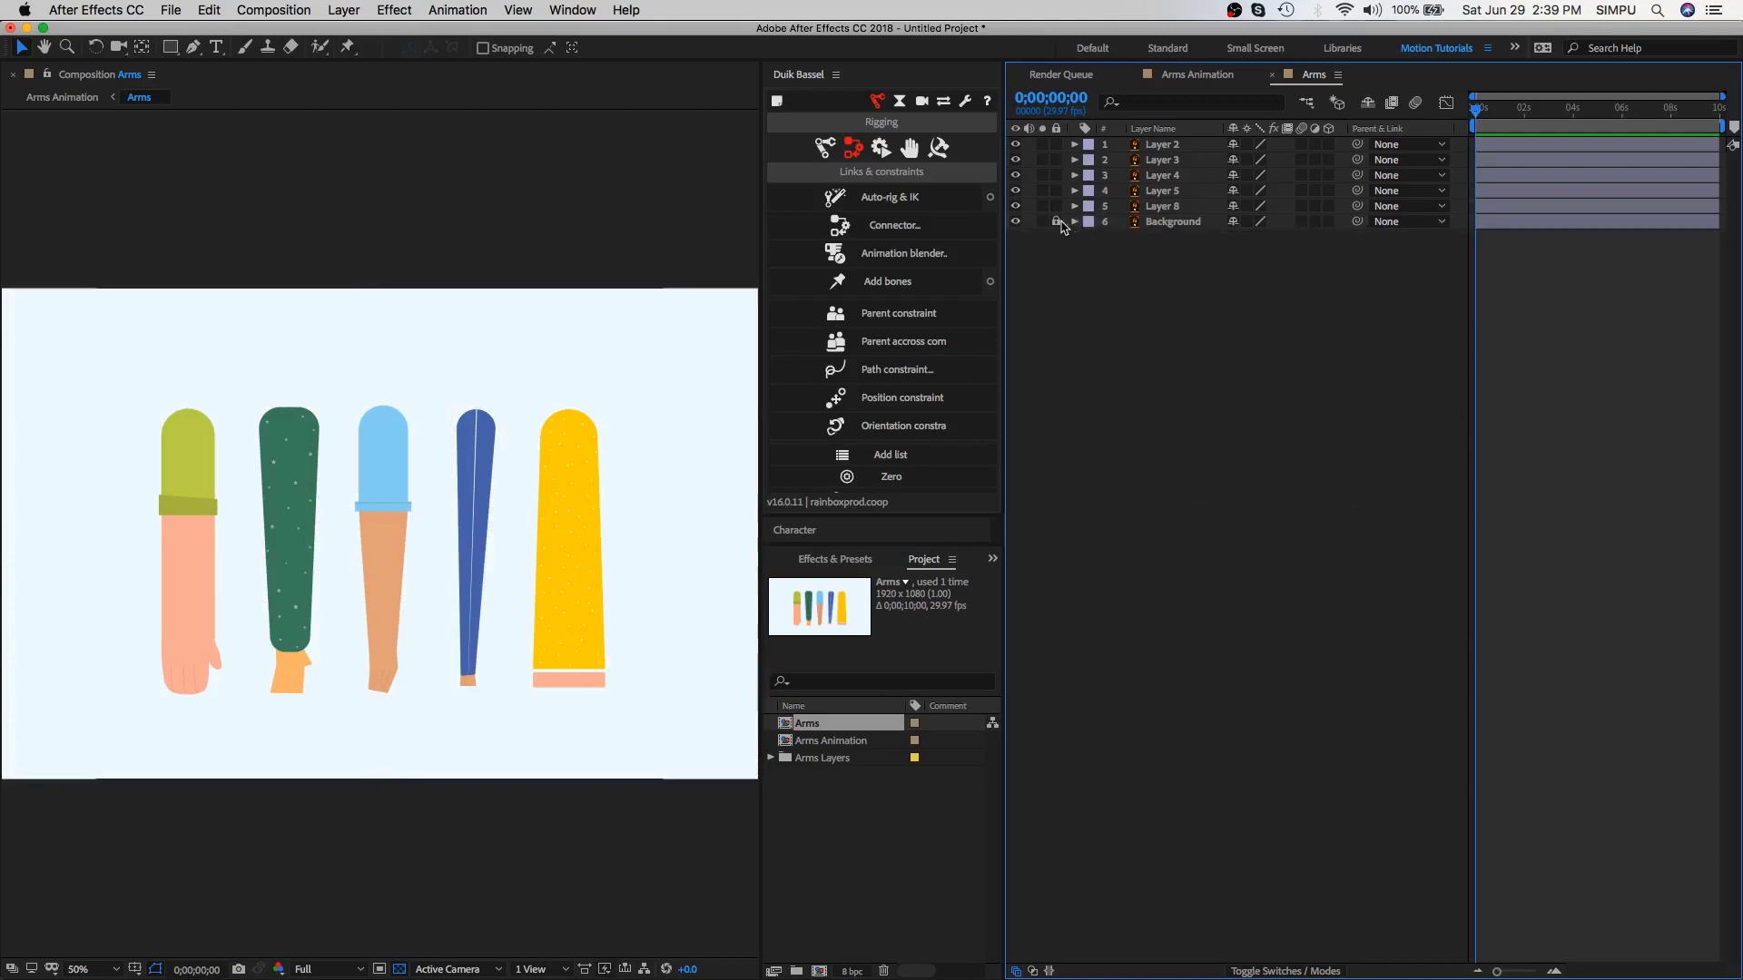
Step: Rename the peach arm layer Arm_1 and the green arm layer Arm_2
click(1152, 206)
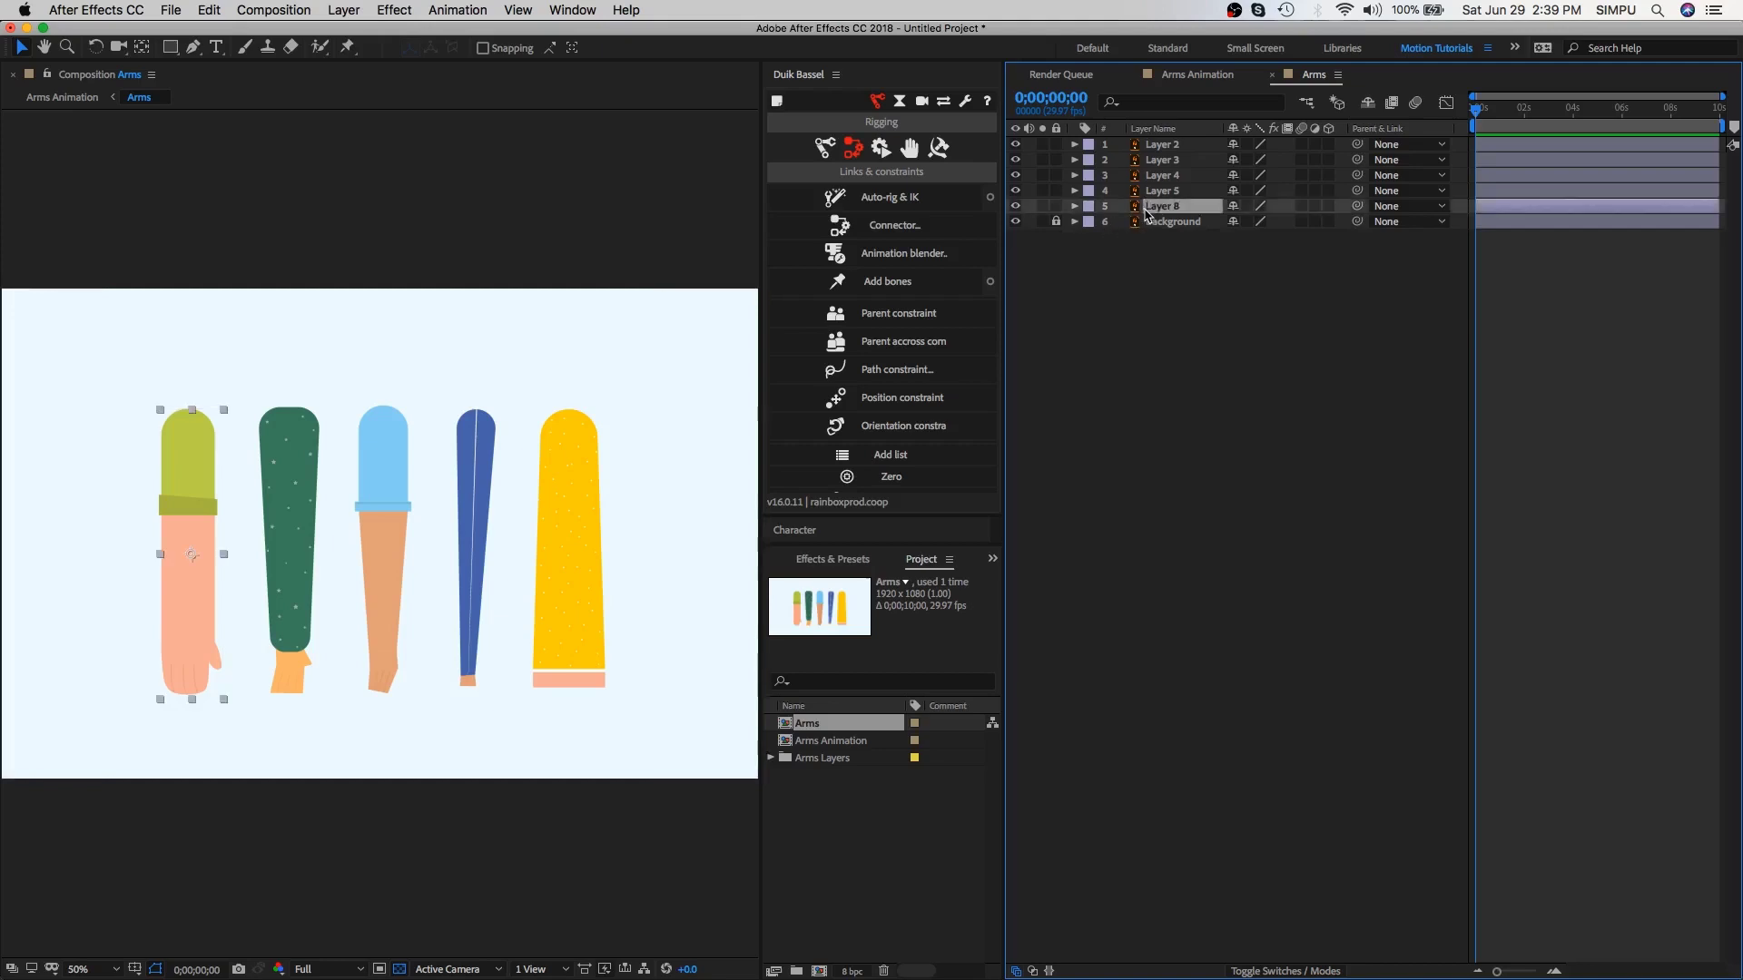
key(Return)
text(Arm_1)
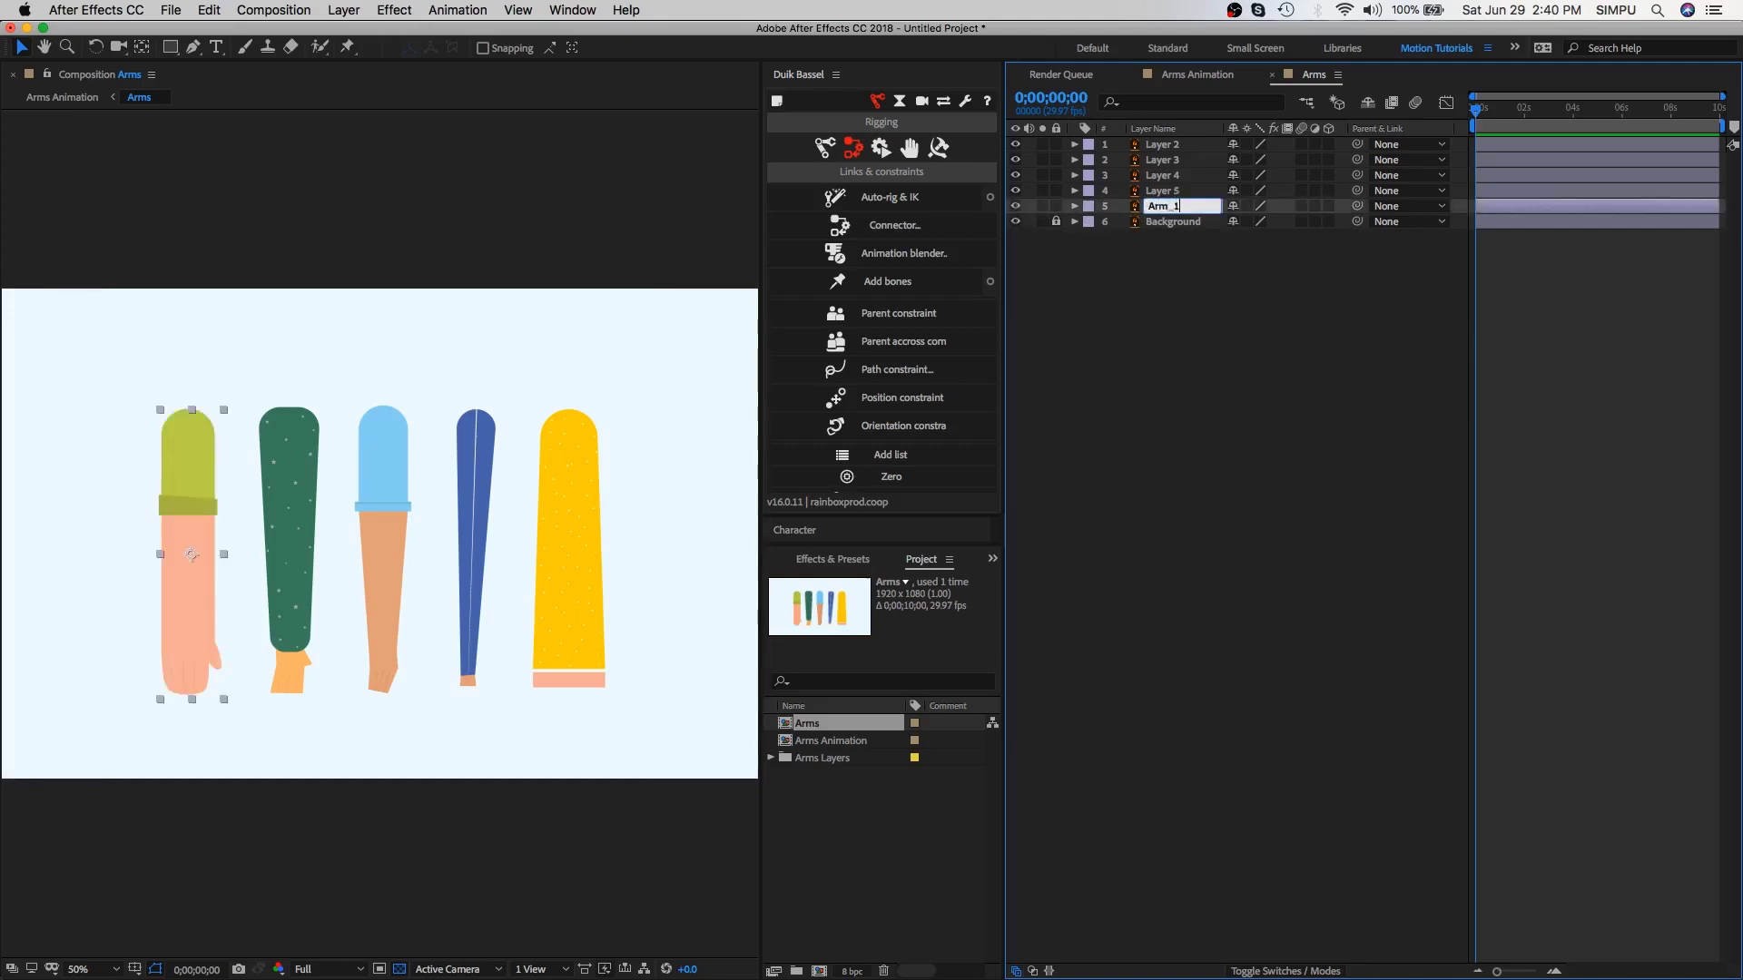
key(Return)
click(1159, 192)
key(Return)
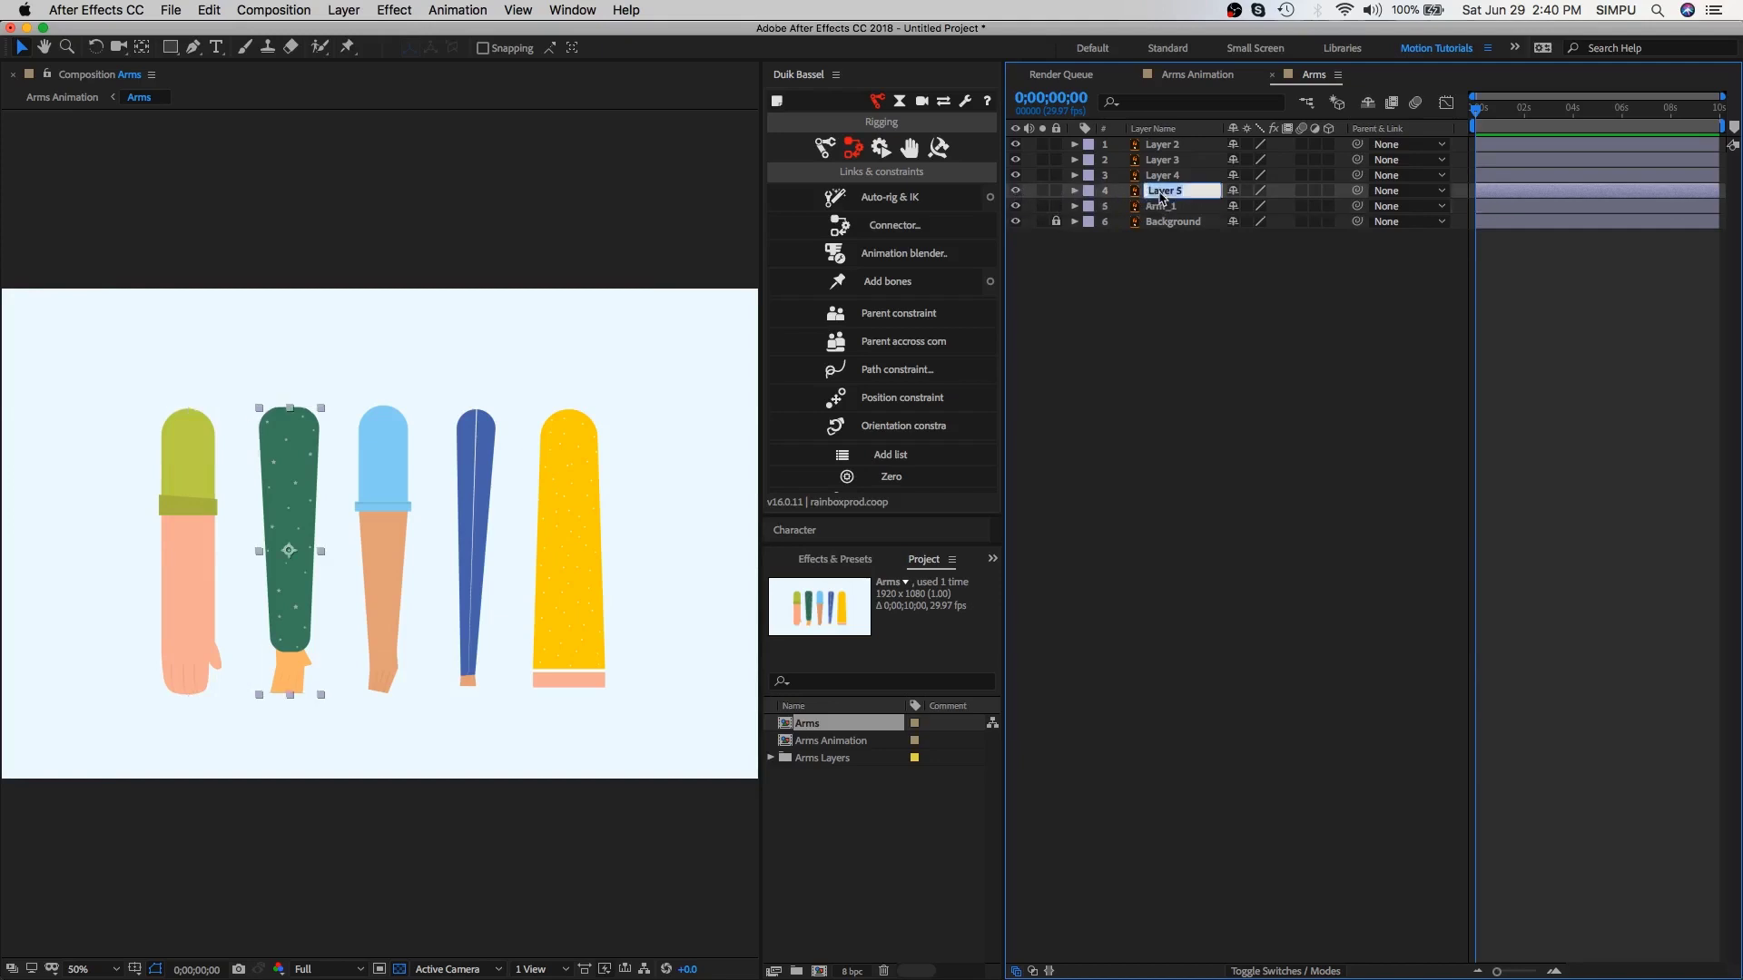
text(Arm_2)
key(Return)
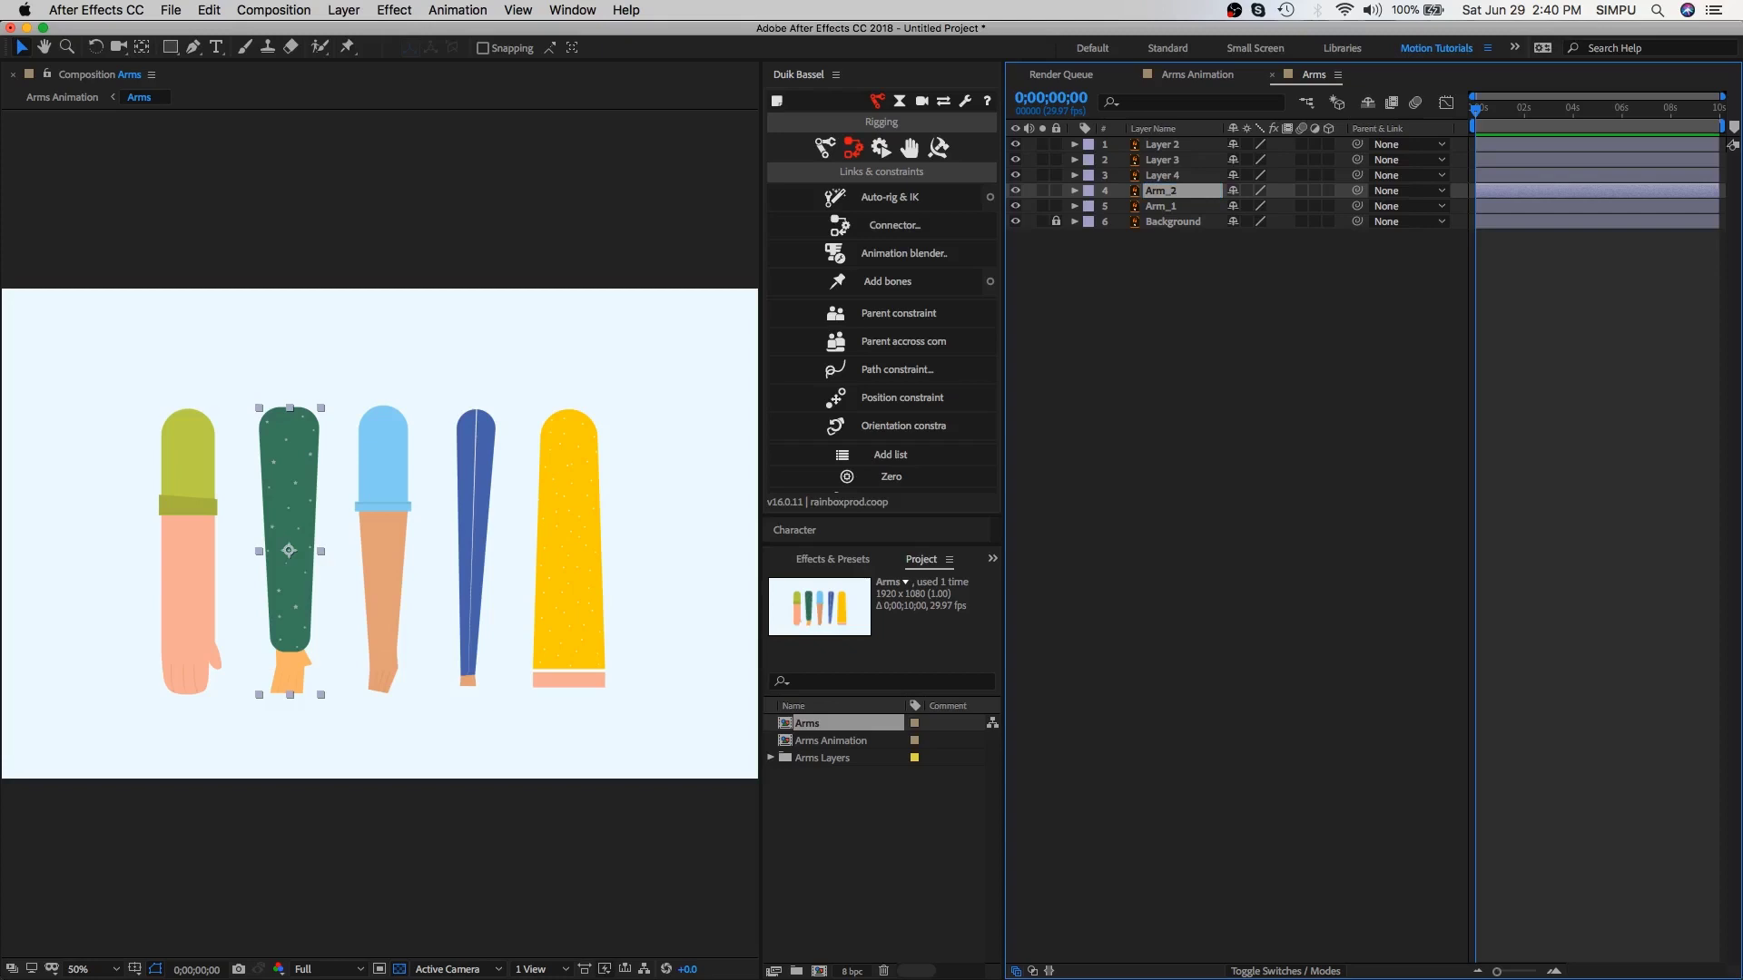
Step: Delete the three unneeded arm layers, keeping only Arm_1 and Arm_2
click(1165, 175)
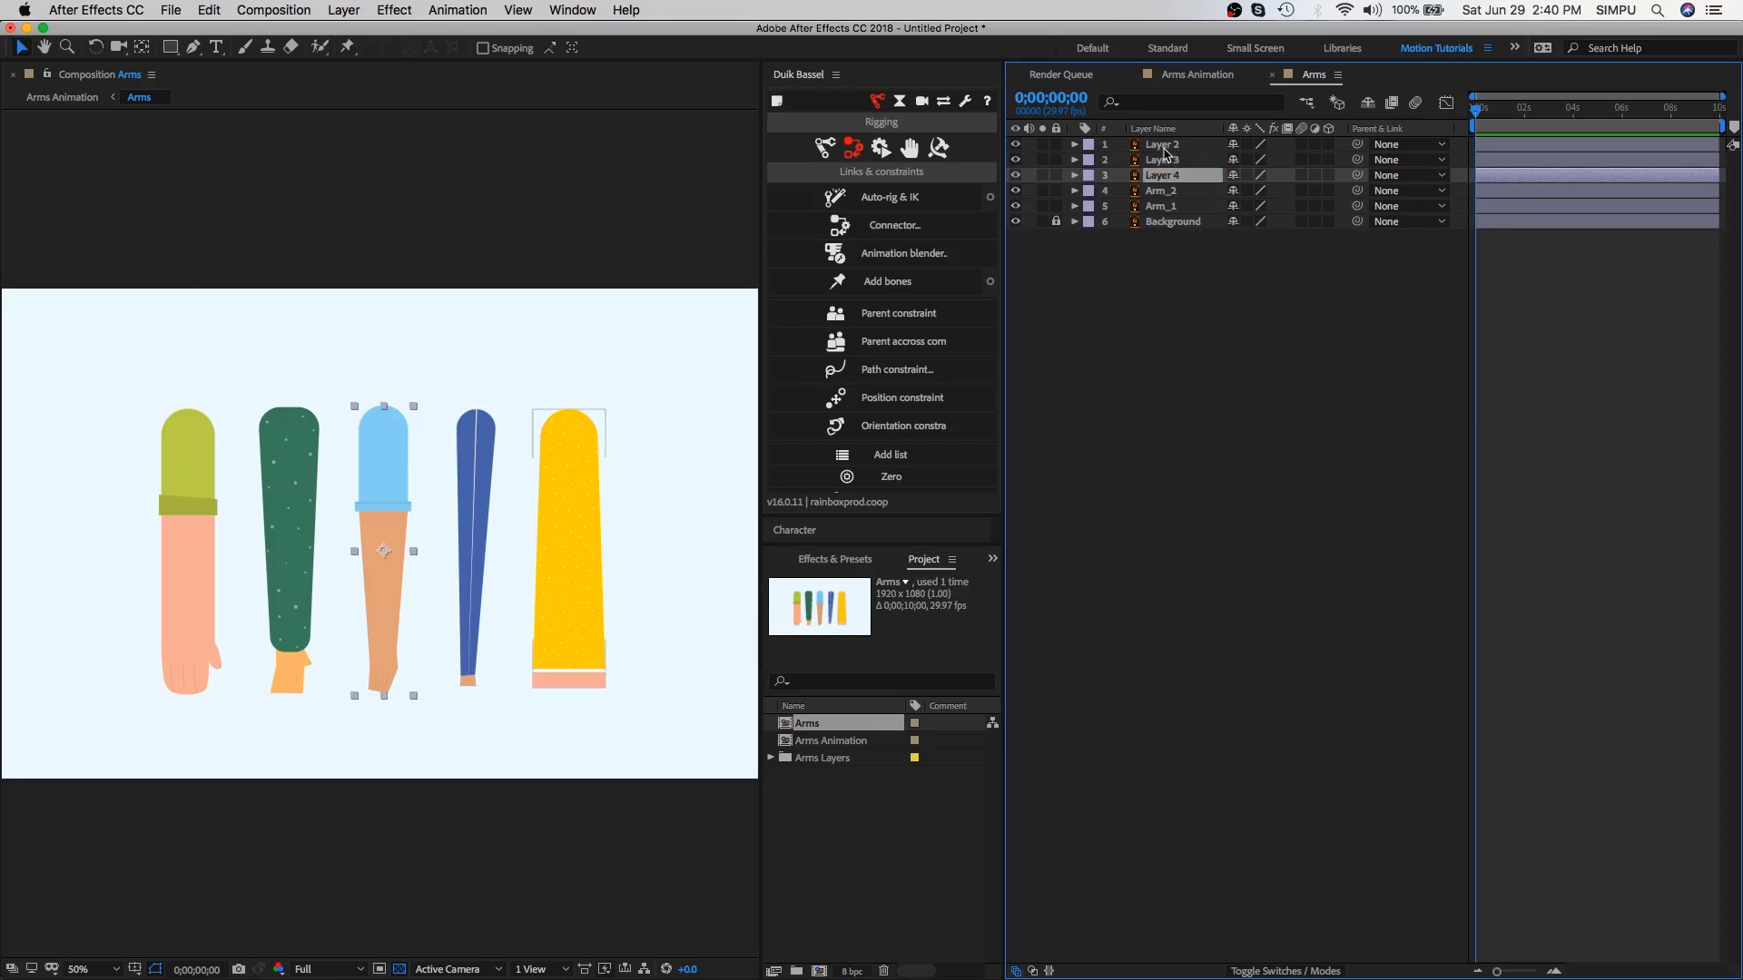
shift+click(1165, 148)
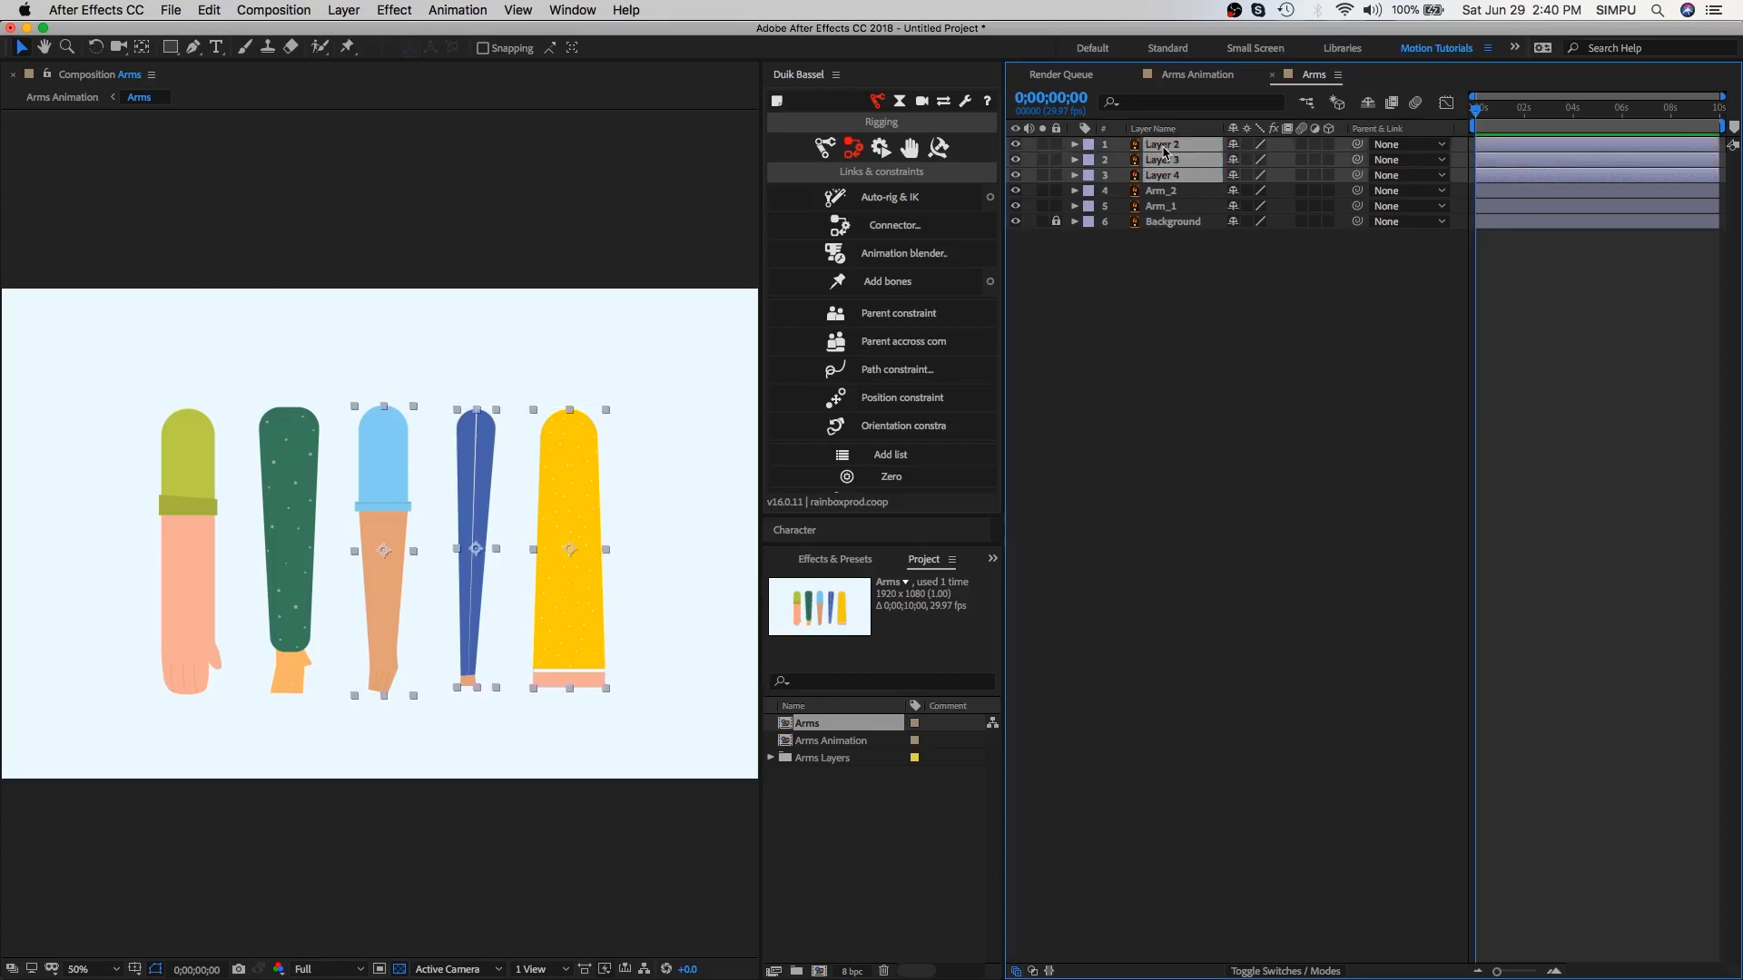
key(Delete)
Step: Turn on the Proportional Grid and move both arms to the composition centre
click(1165, 148)
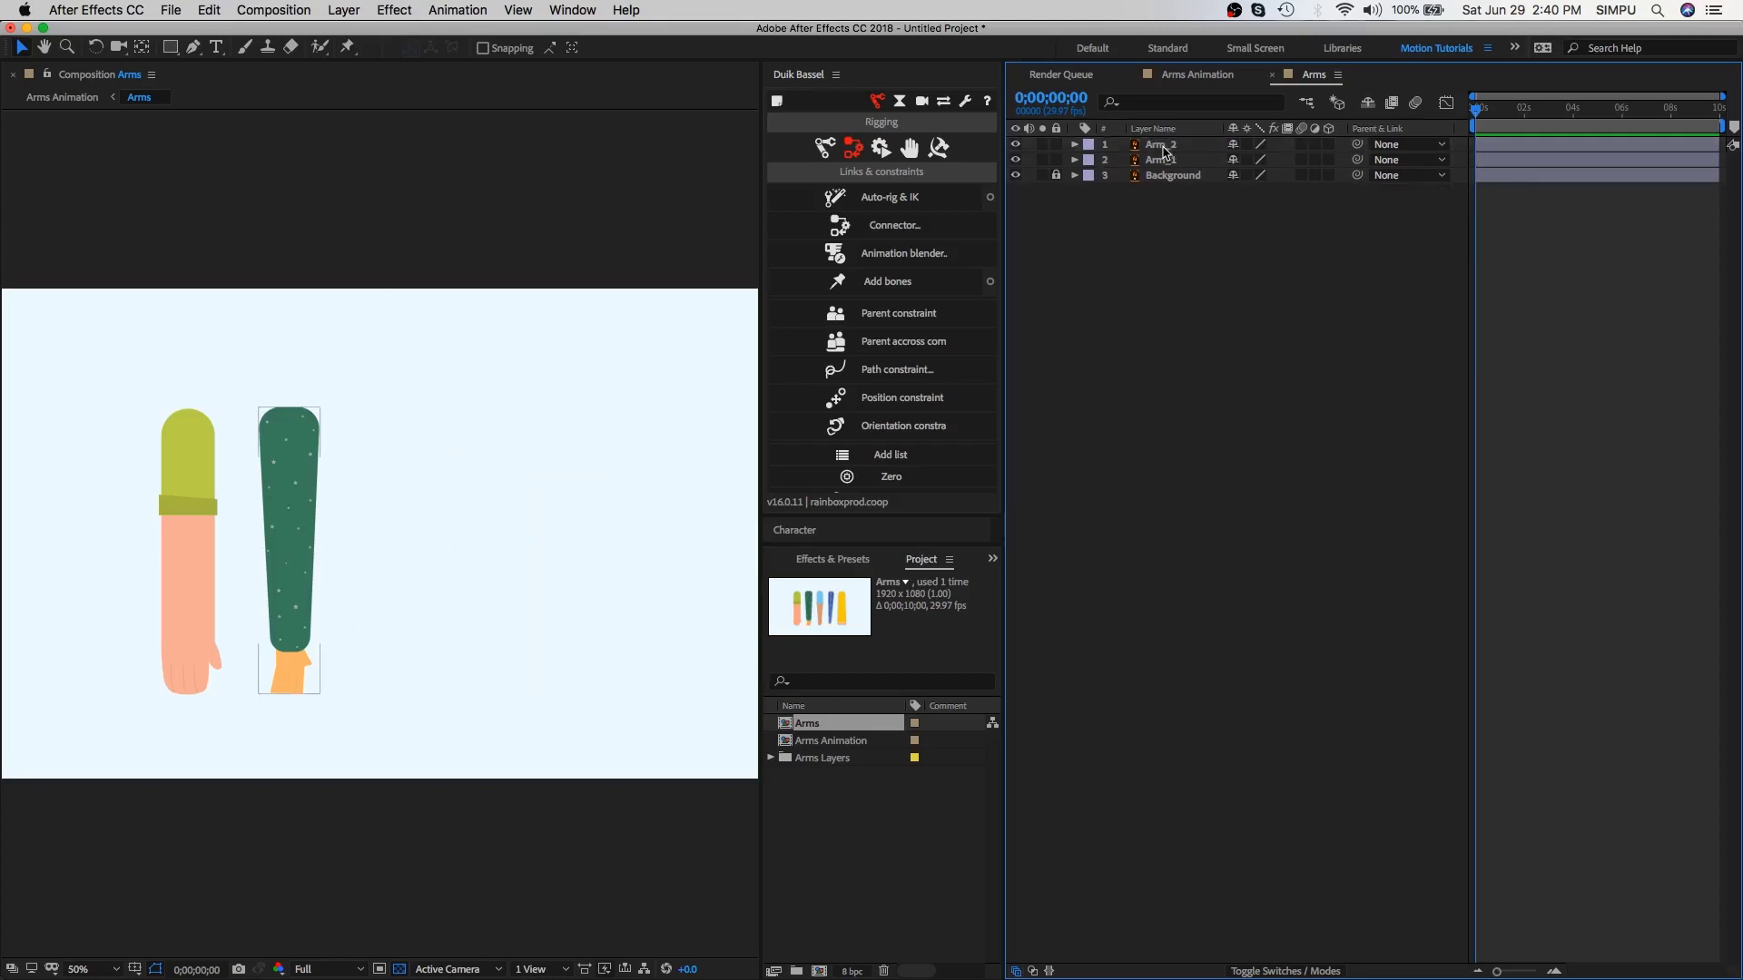
click(1164, 160)
shift+click(1165, 148)
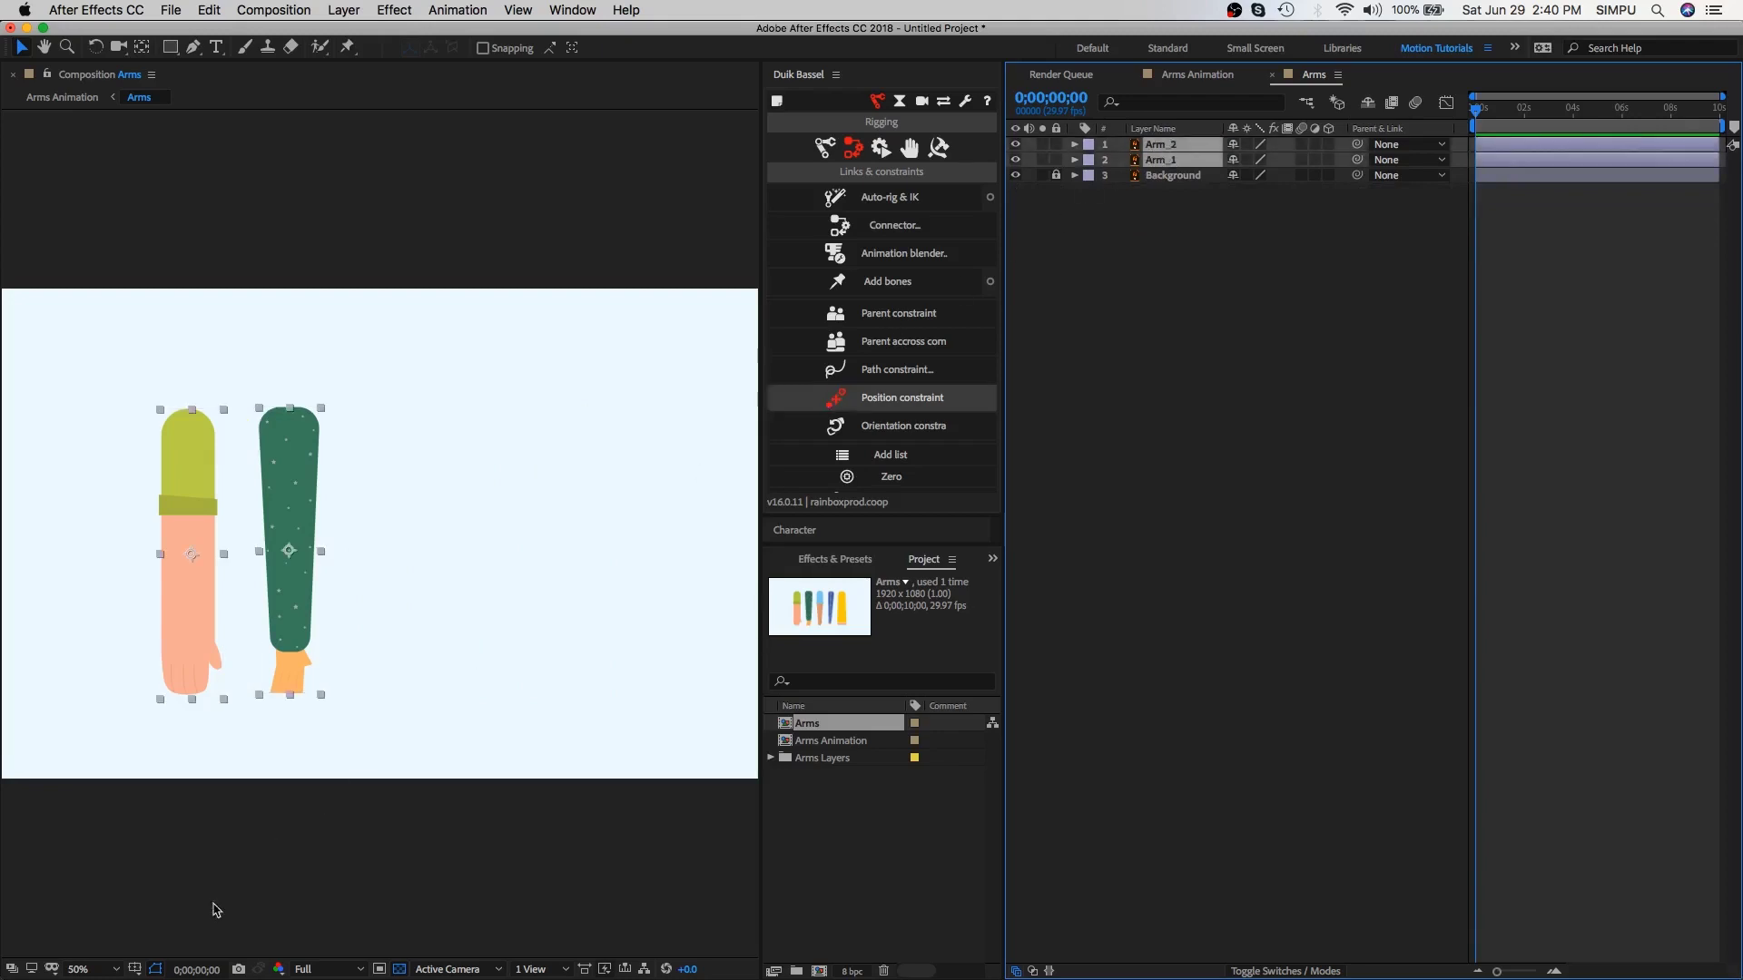
click(138, 969)
click(167, 870)
drag(214, 603, 391, 601)
Step: Align the green Arm_2 over Arm_1 and hide it so only Arm_1 shows
click(432, 581)
drag(484, 546, 384, 546)
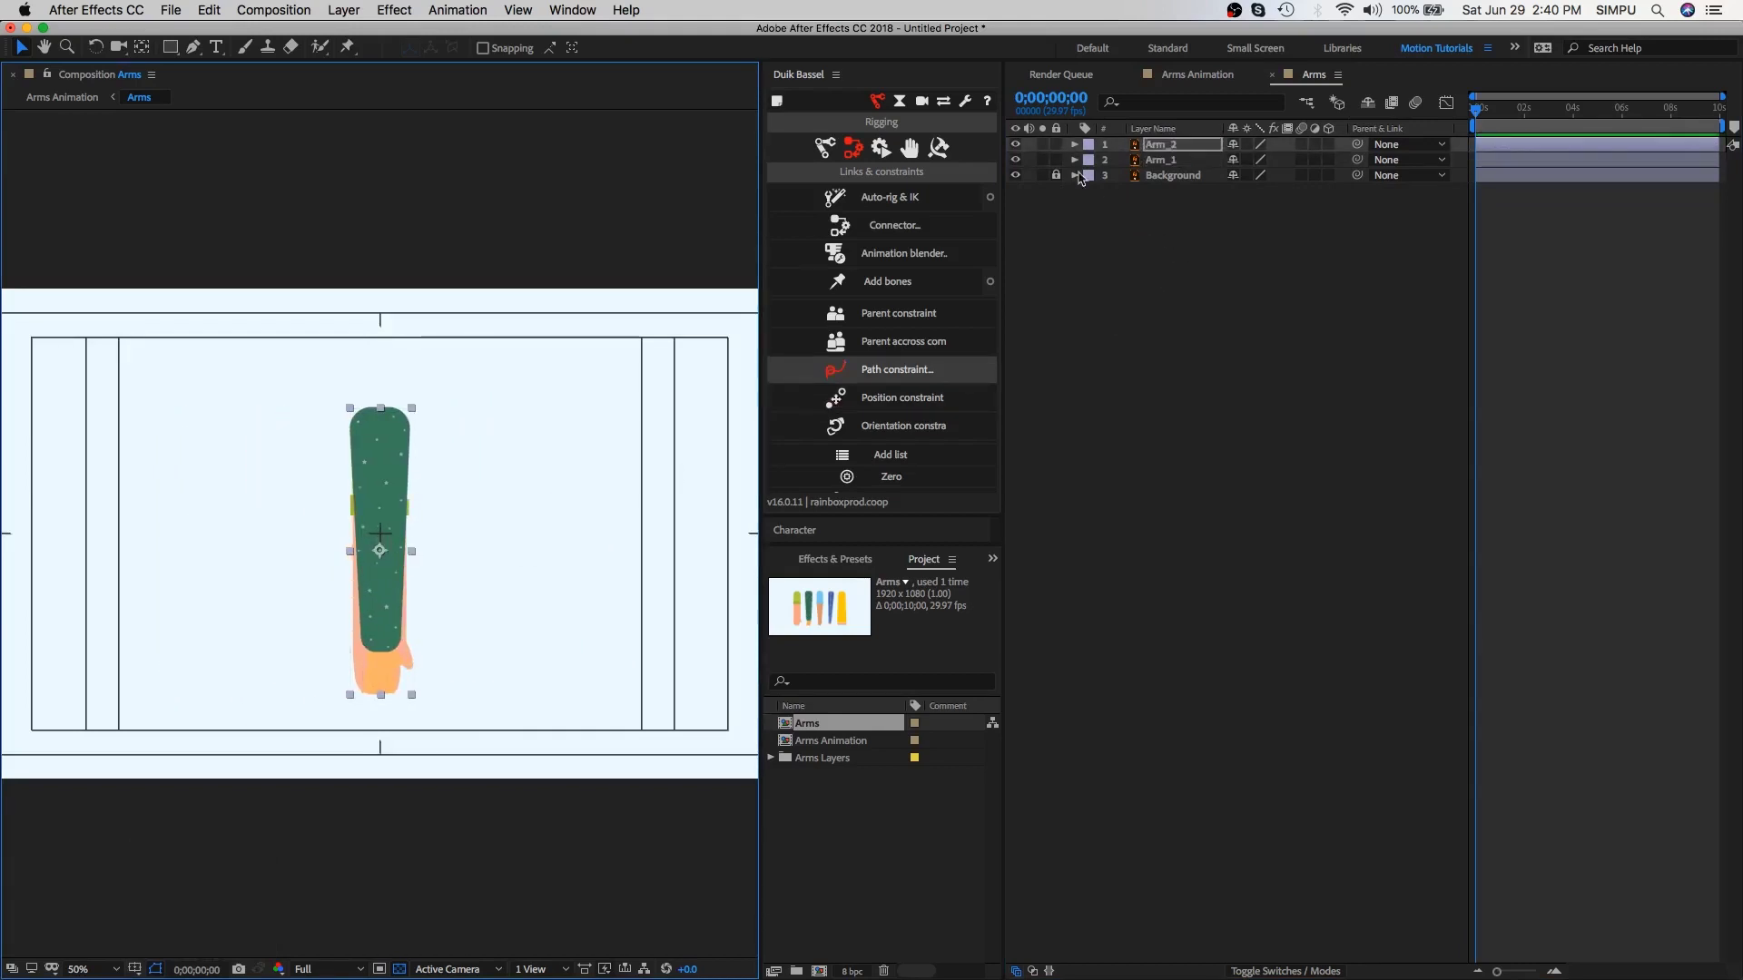
click(1017, 149)
drag(1017, 148, 1017, 162)
click(1165, 161)
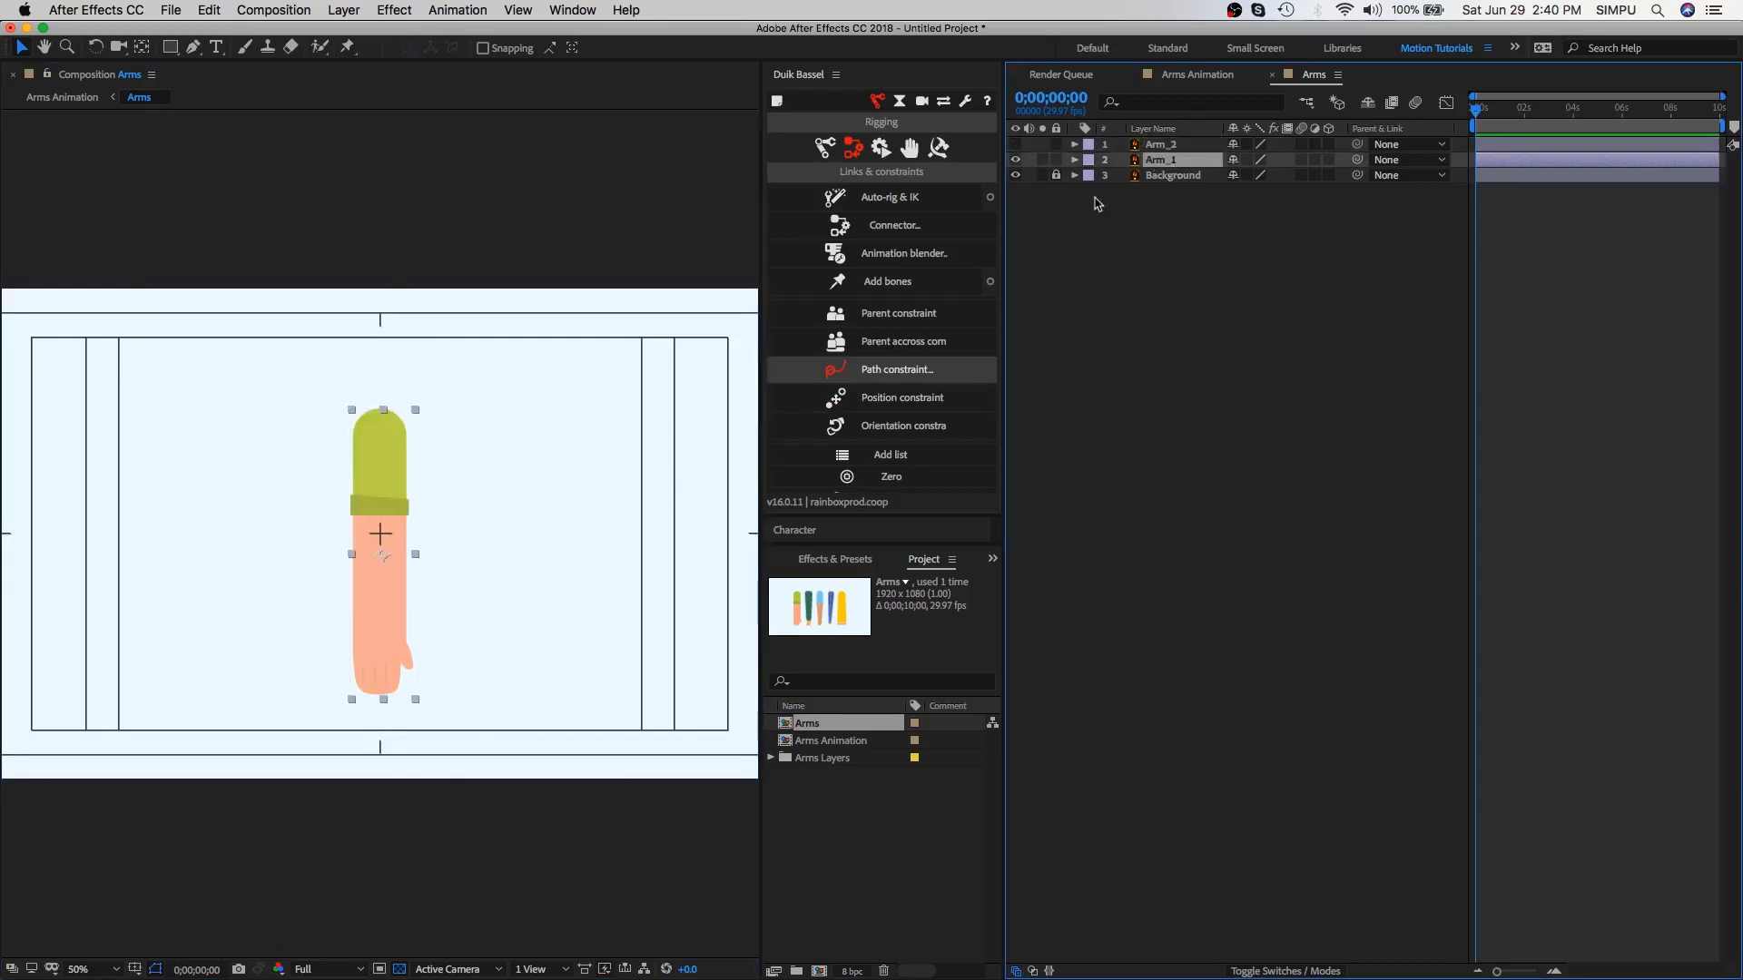
click(347, 46)
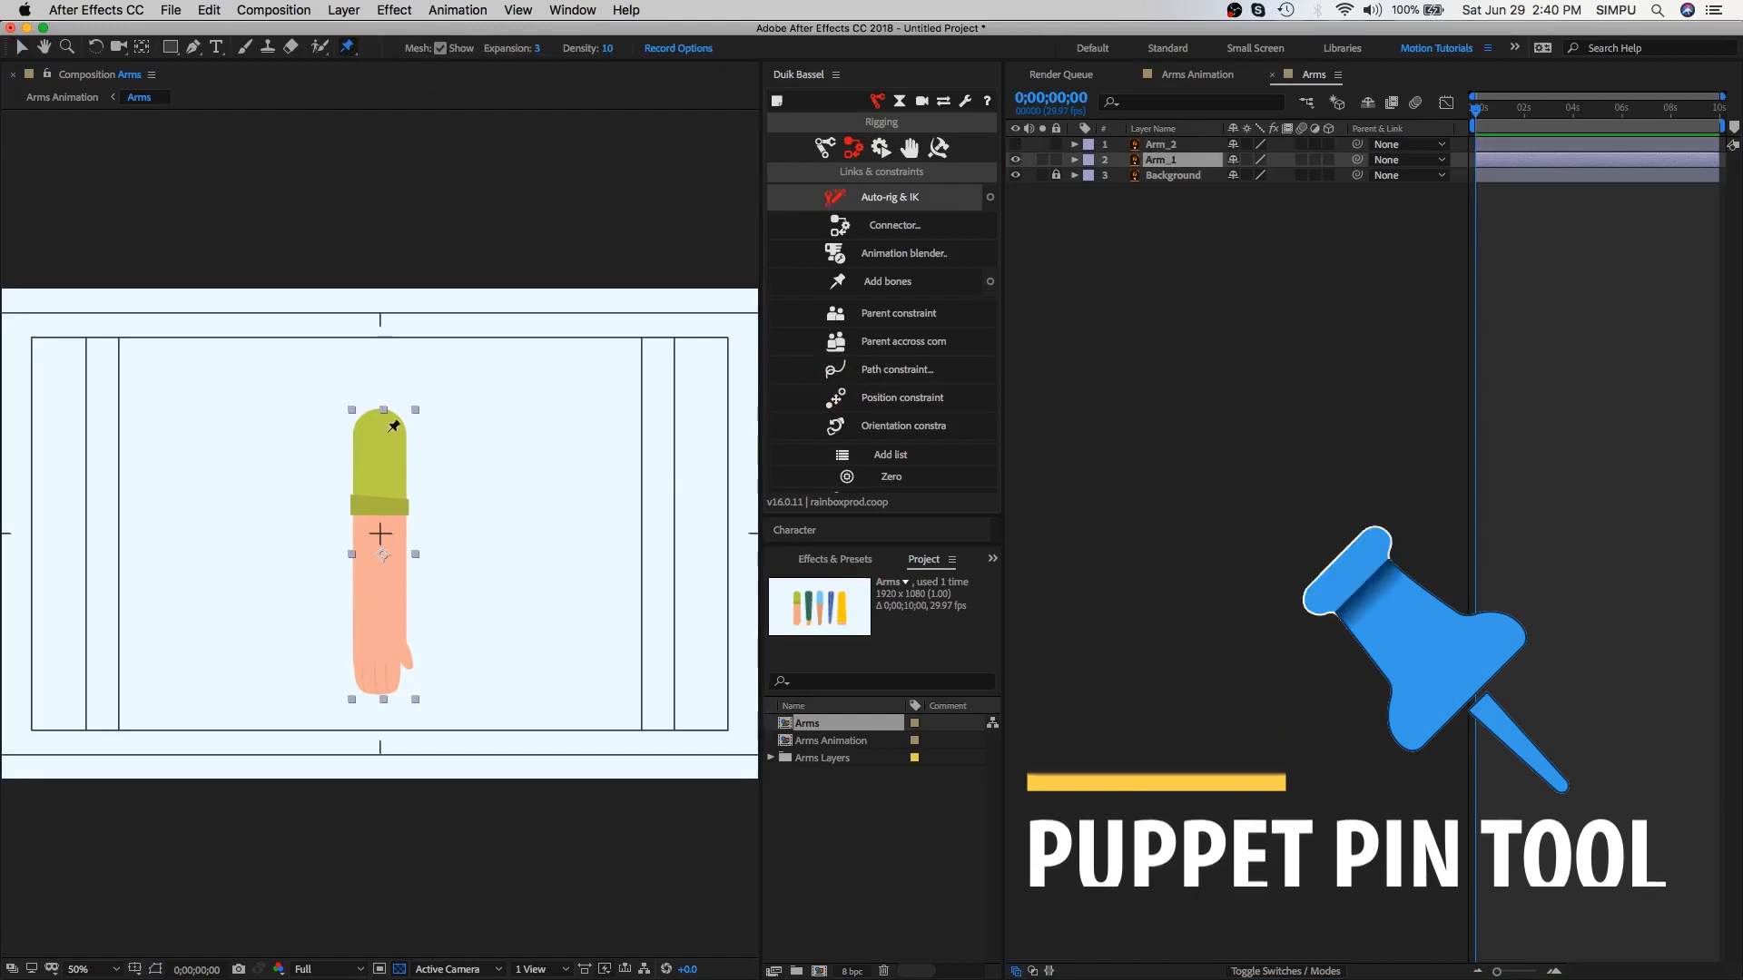
Step: At 100% zoom, pin Arm_1 at the hand, mid-arm and sleeve top
key(period)
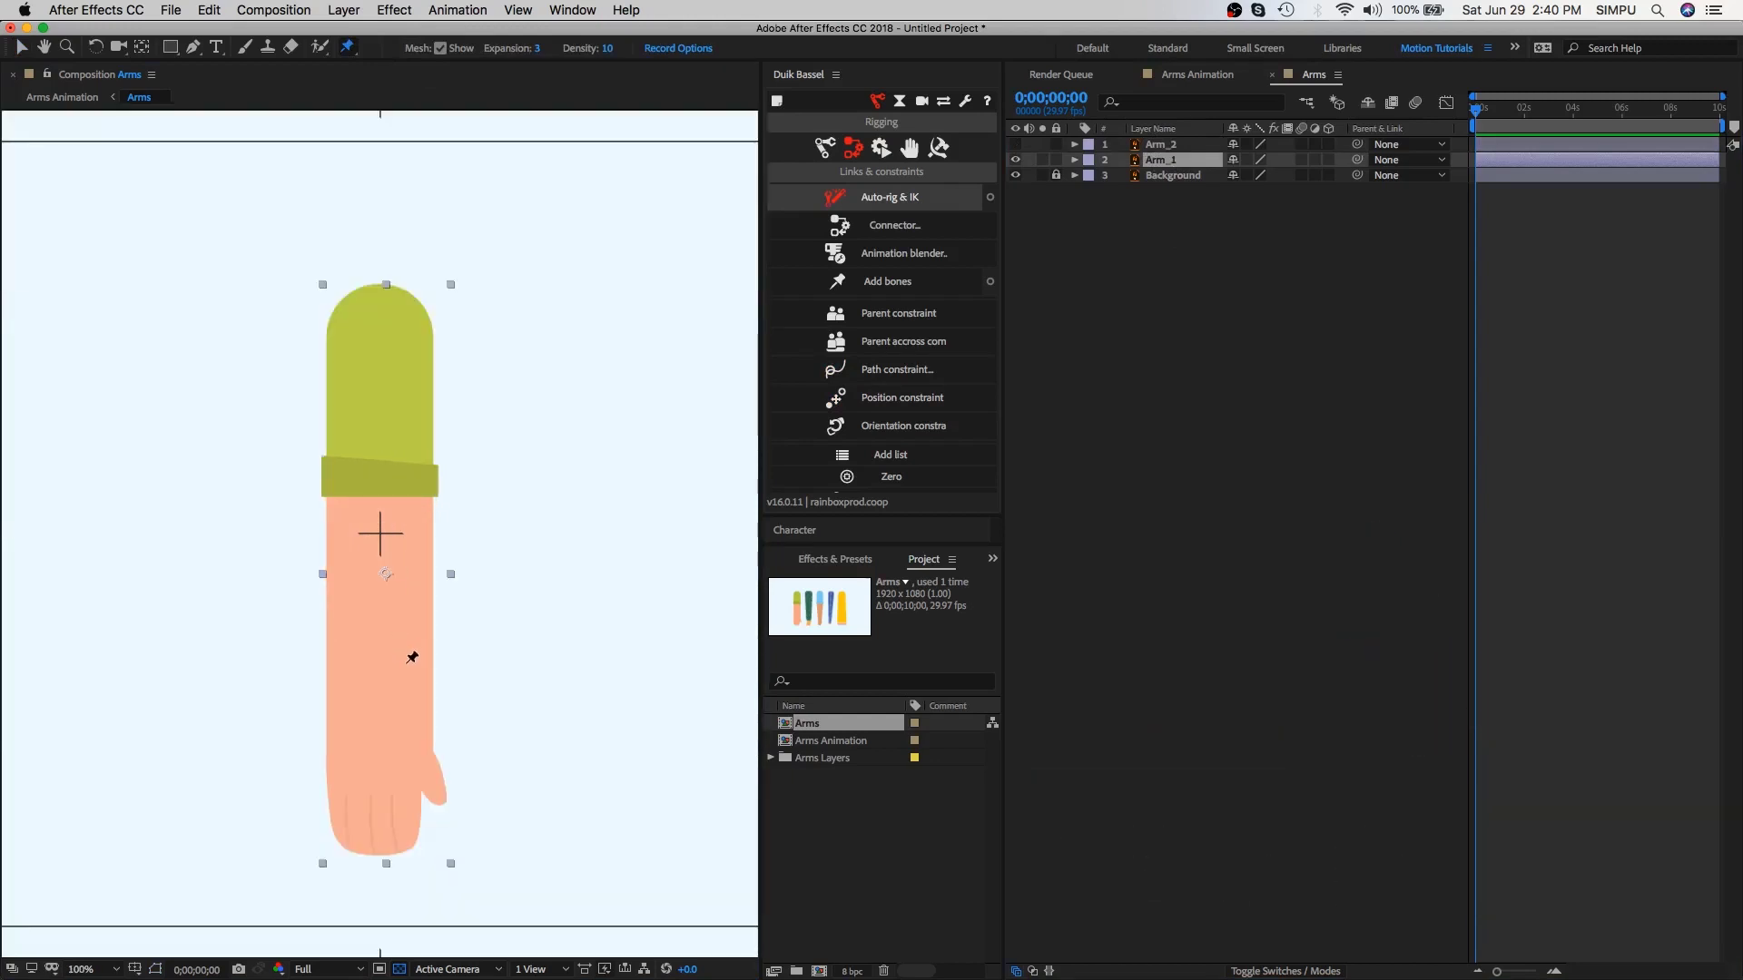
click(376, 854)
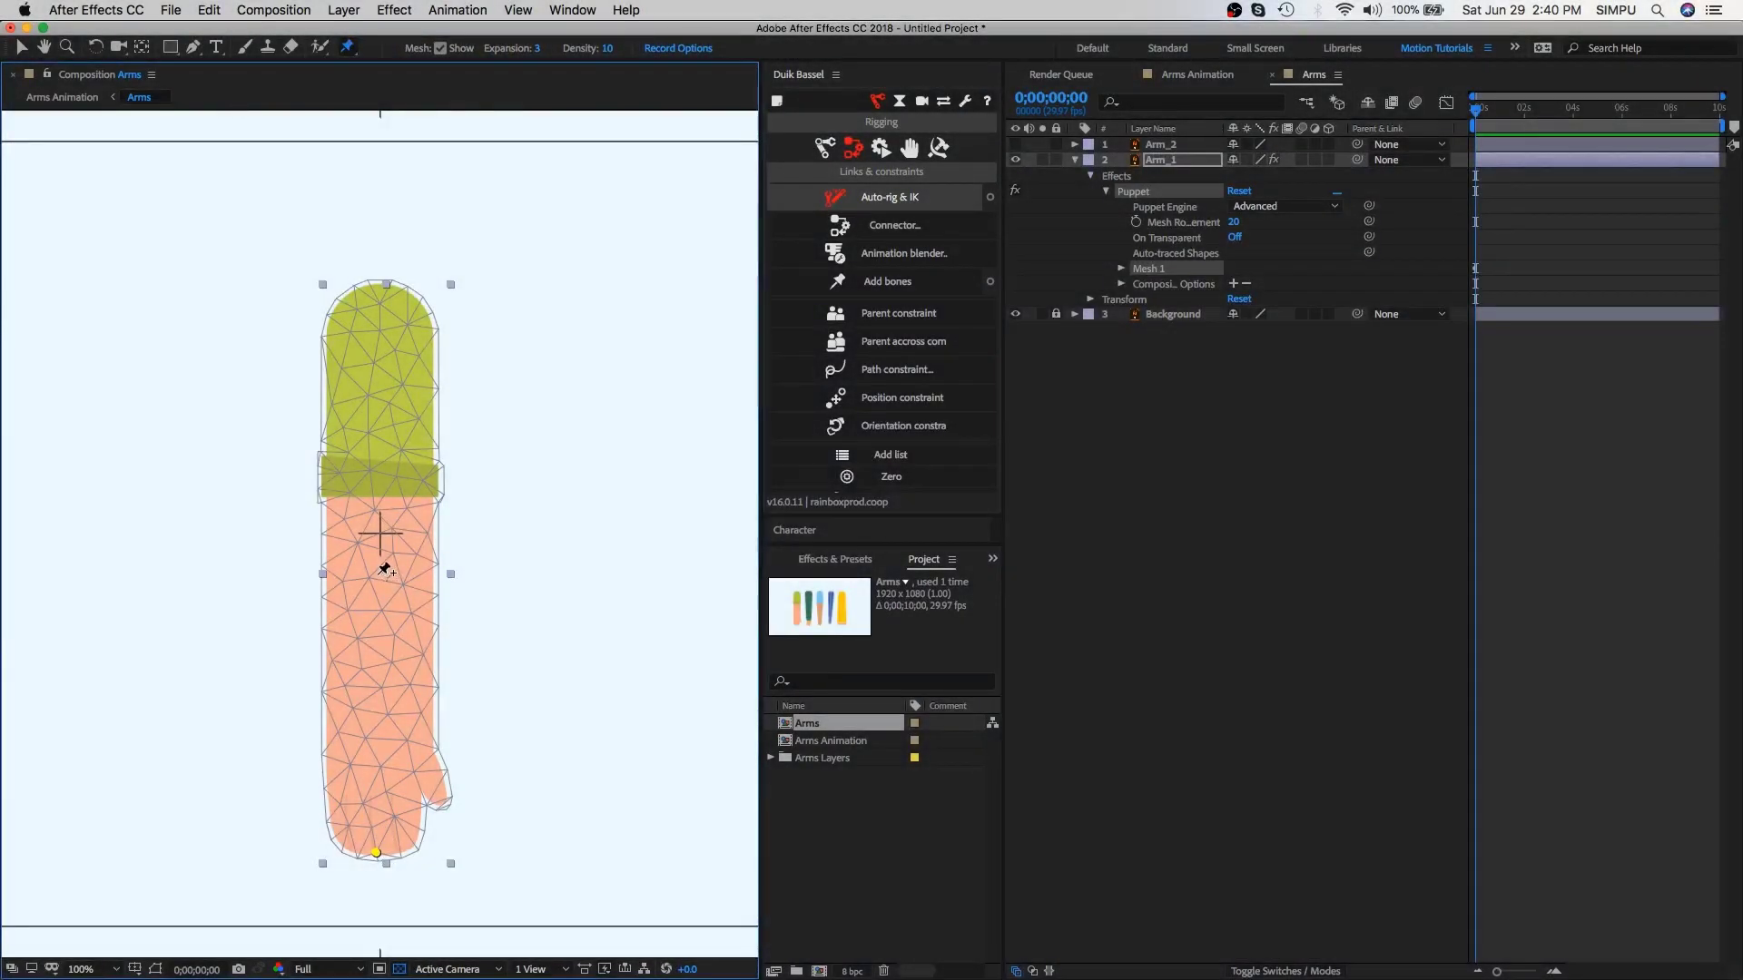
click(381, 573)
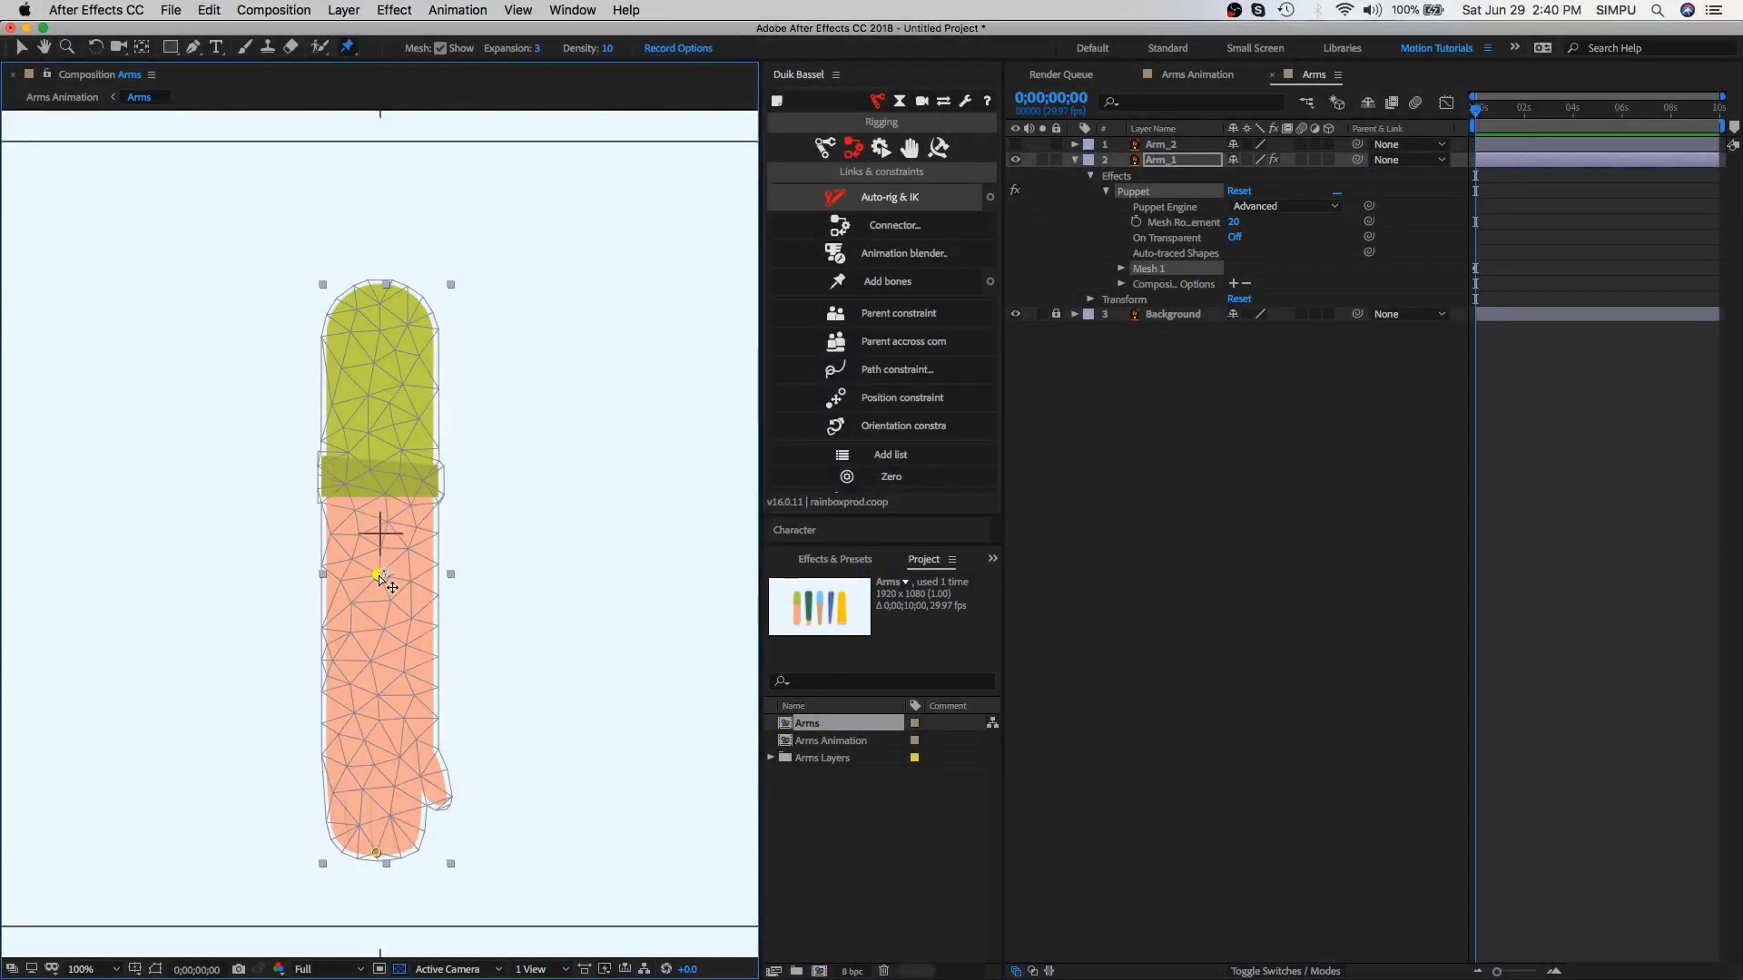
click(380, 286)
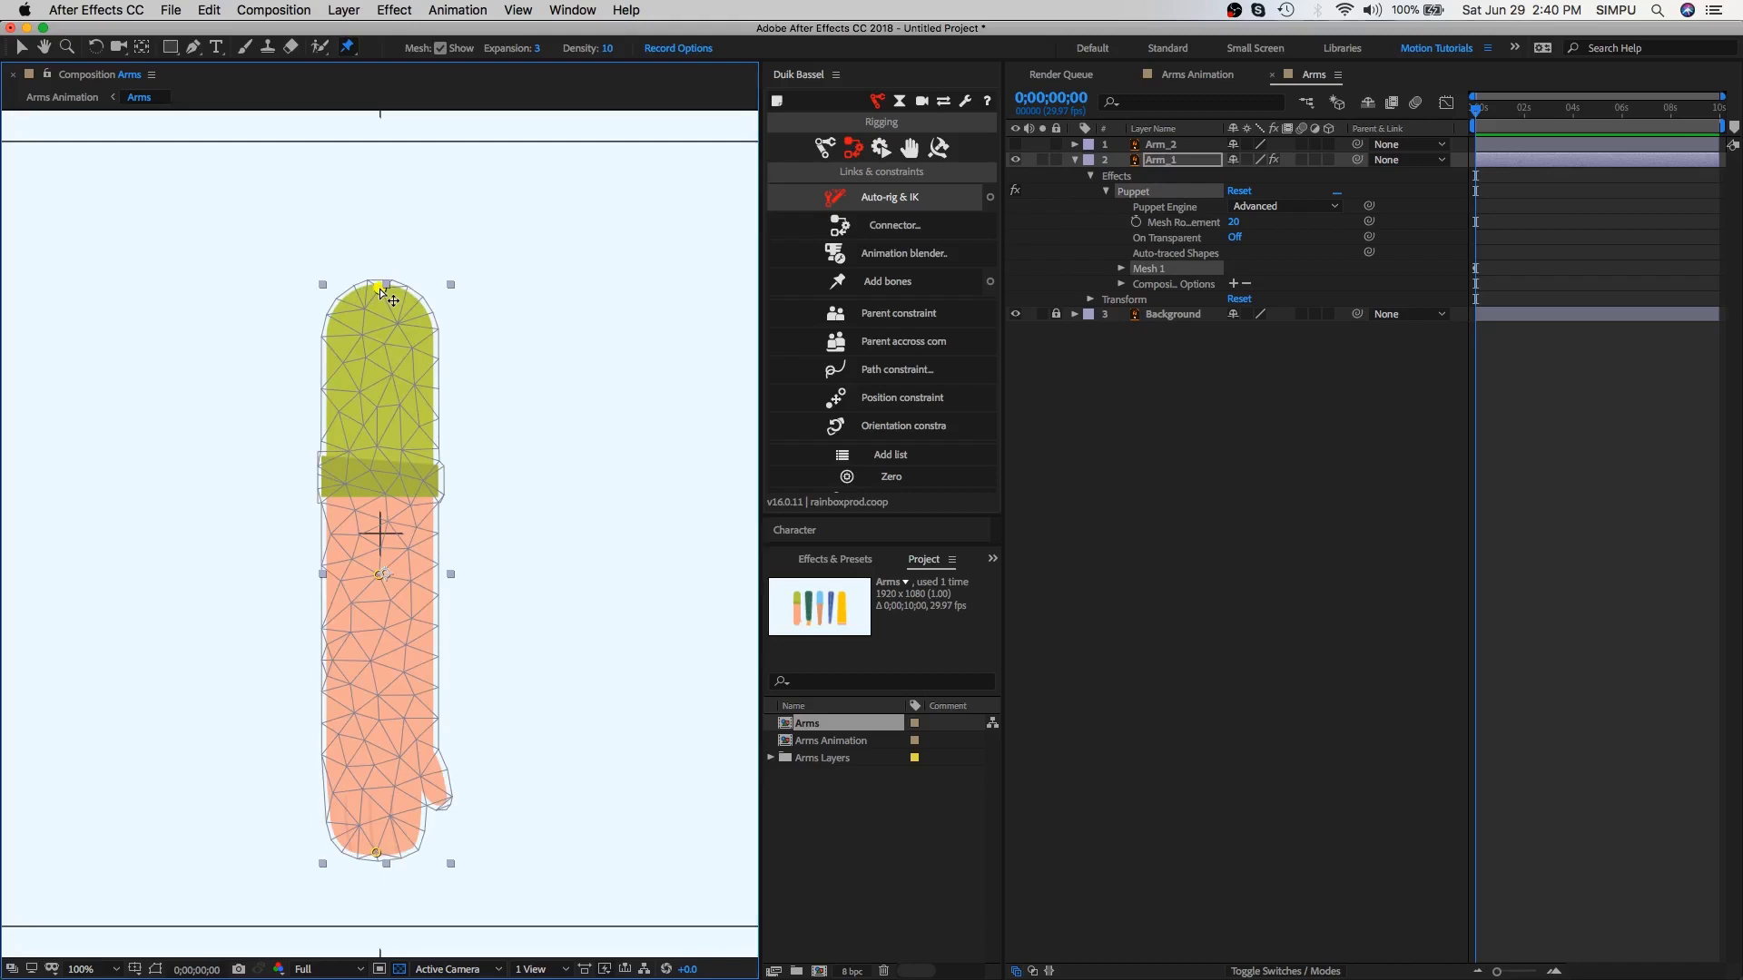
click(1162, 162)
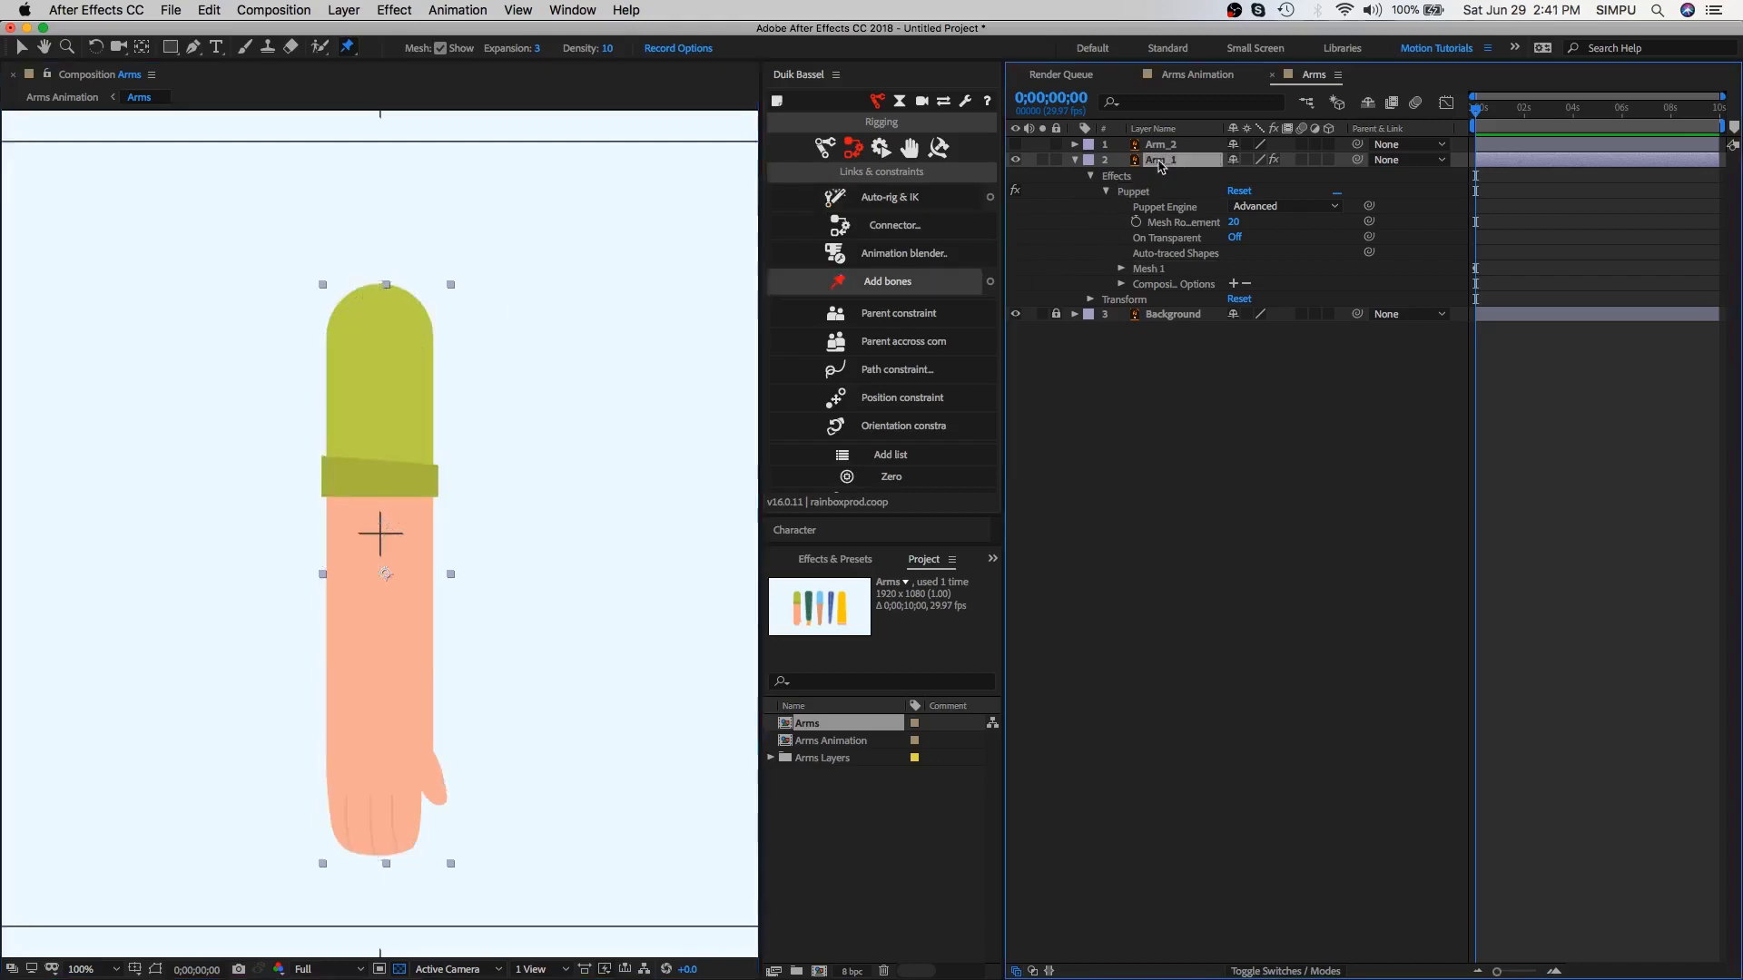
click(824, 151)
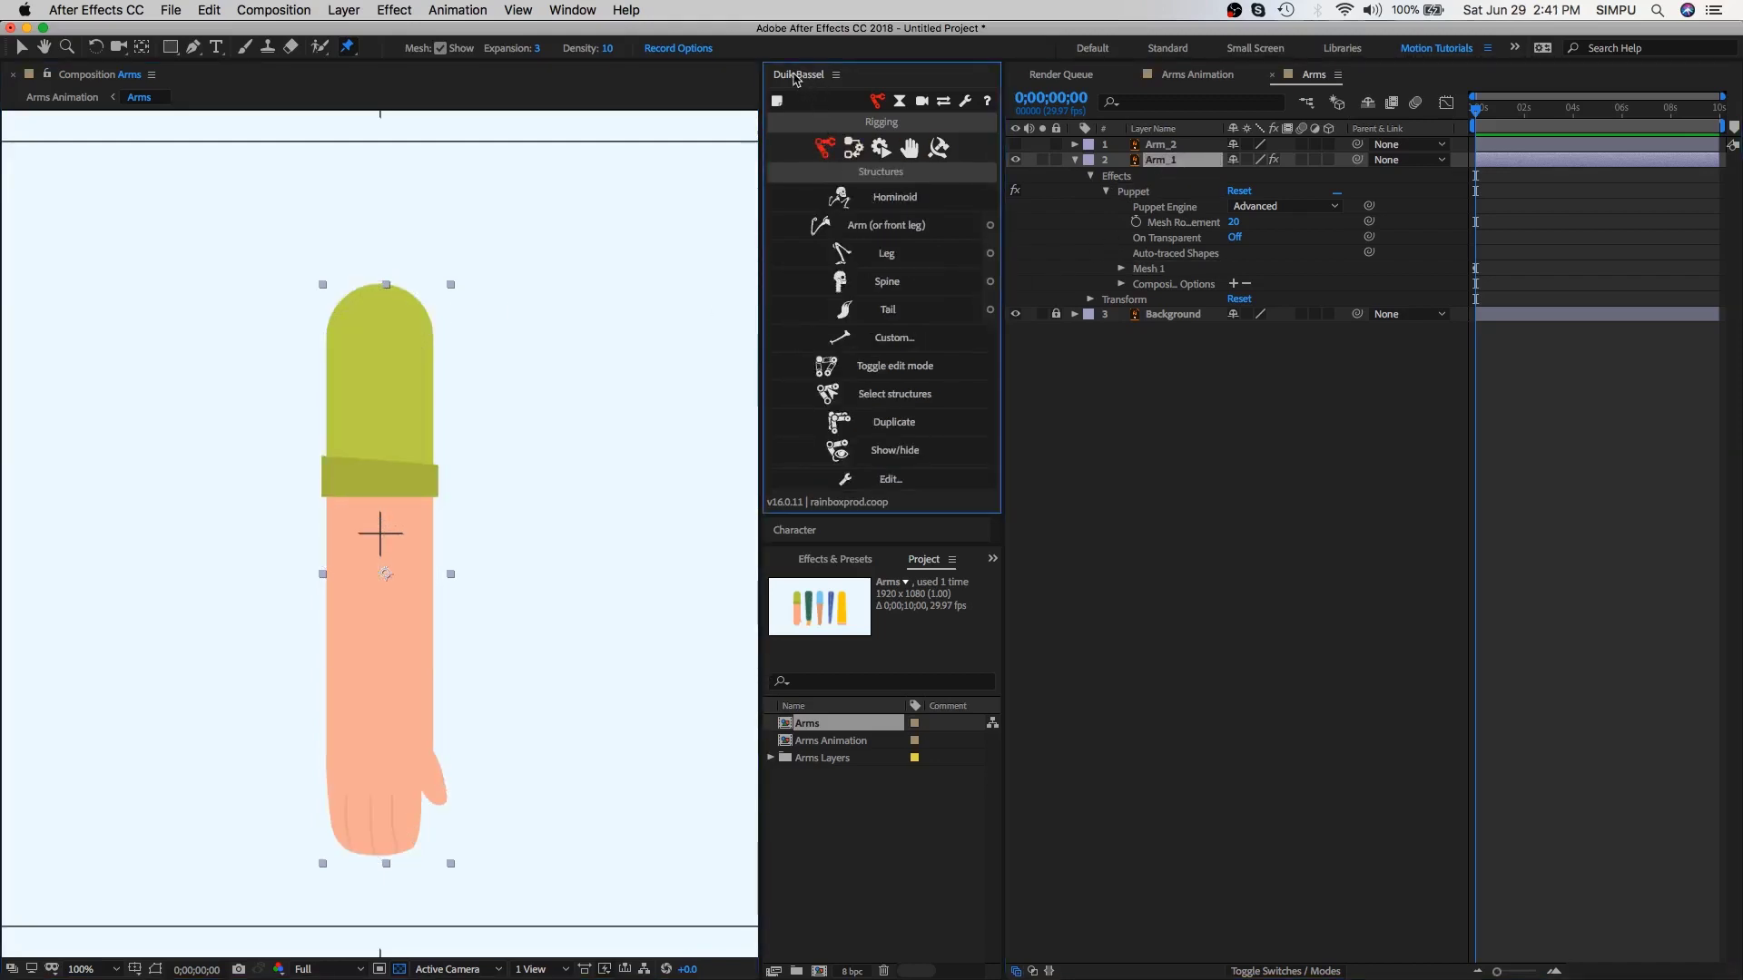
click(572, 10)
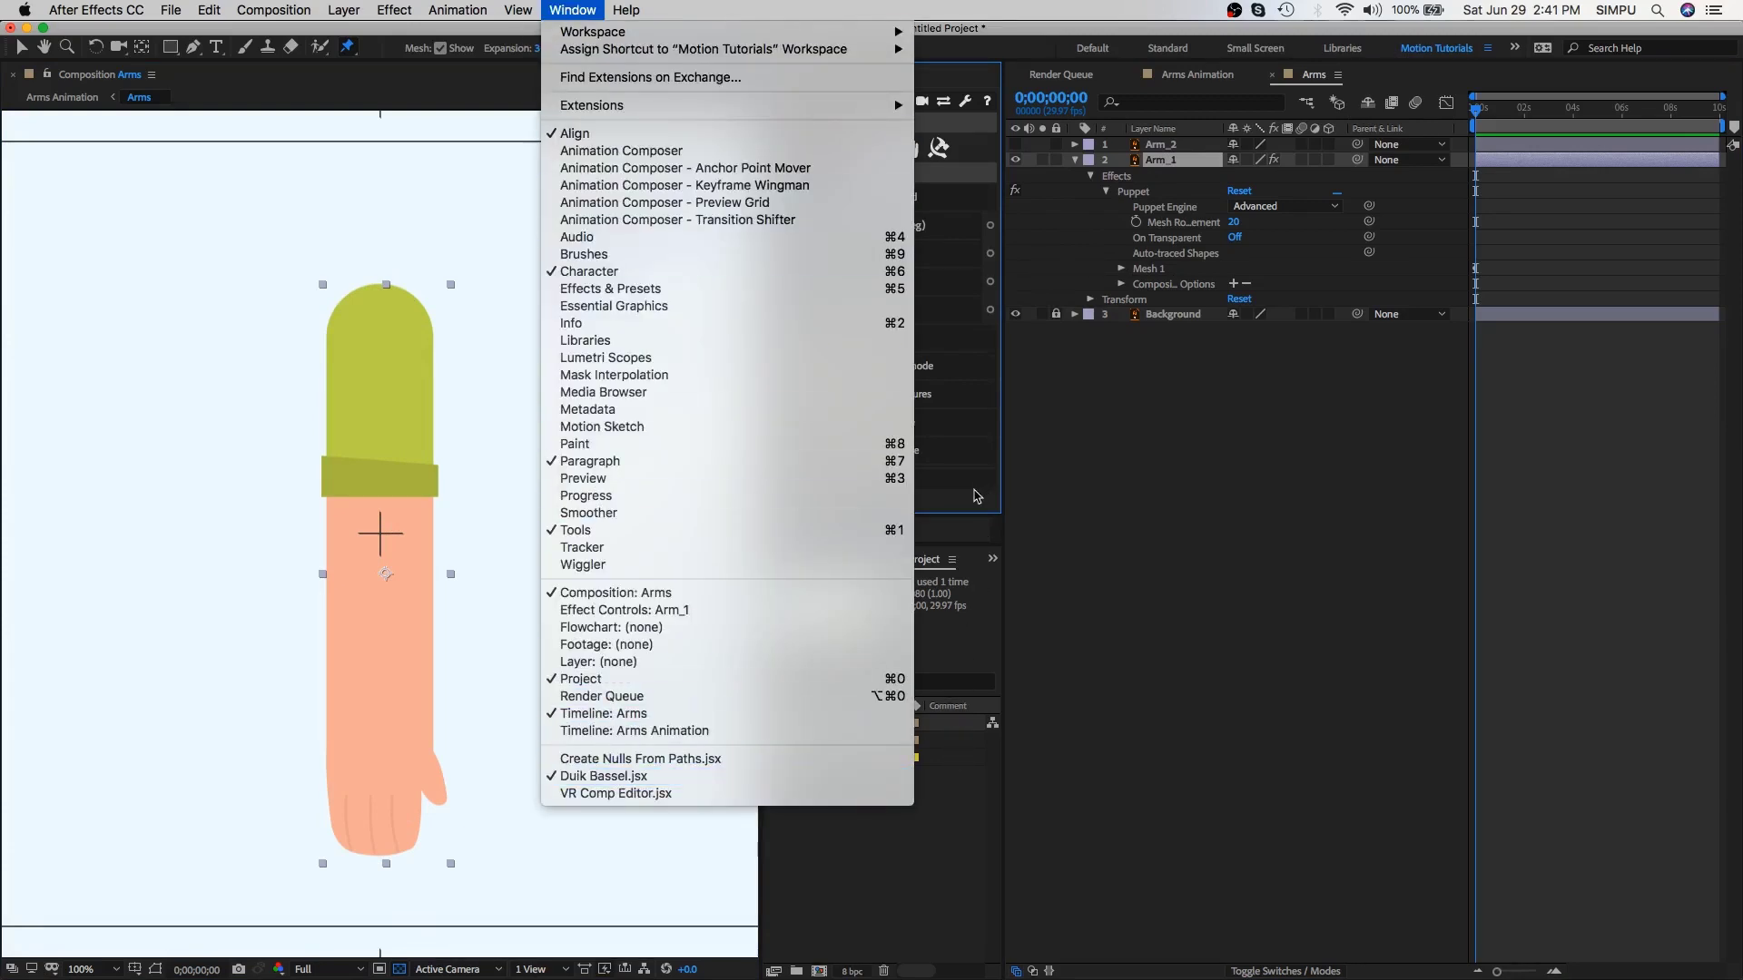
Step: Create Duik bones from Arm_1's three puppet pins using Links & constraints
click(976, 496)
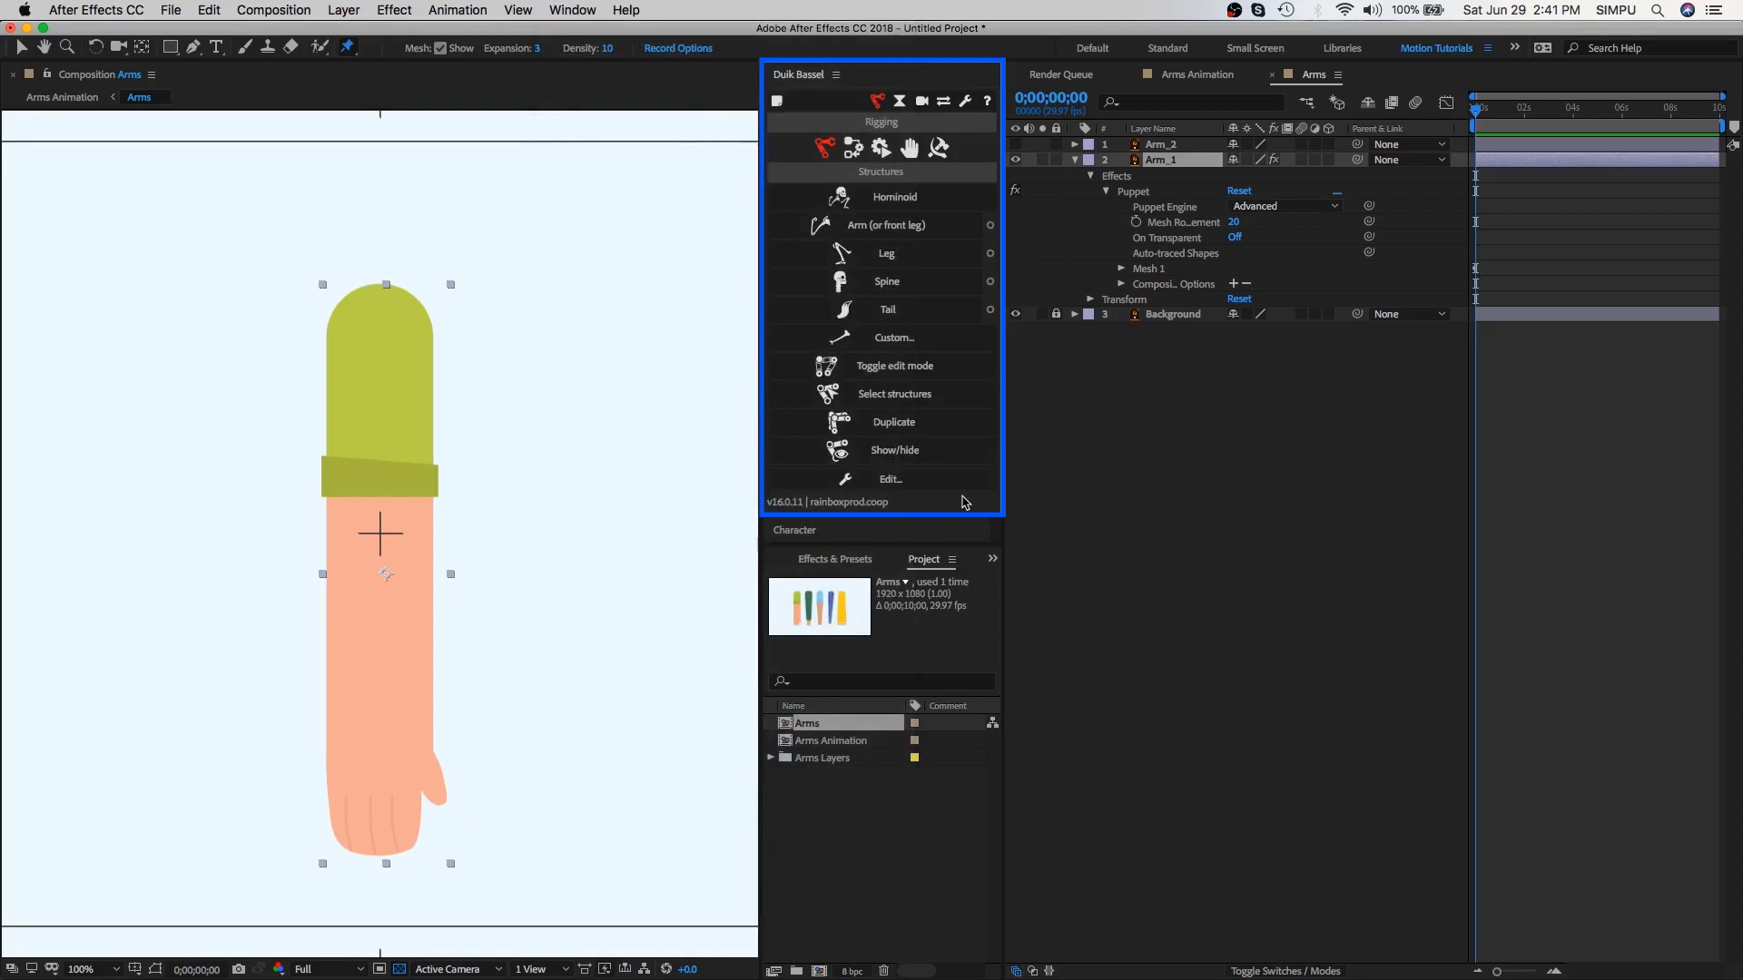
click(855, 148)
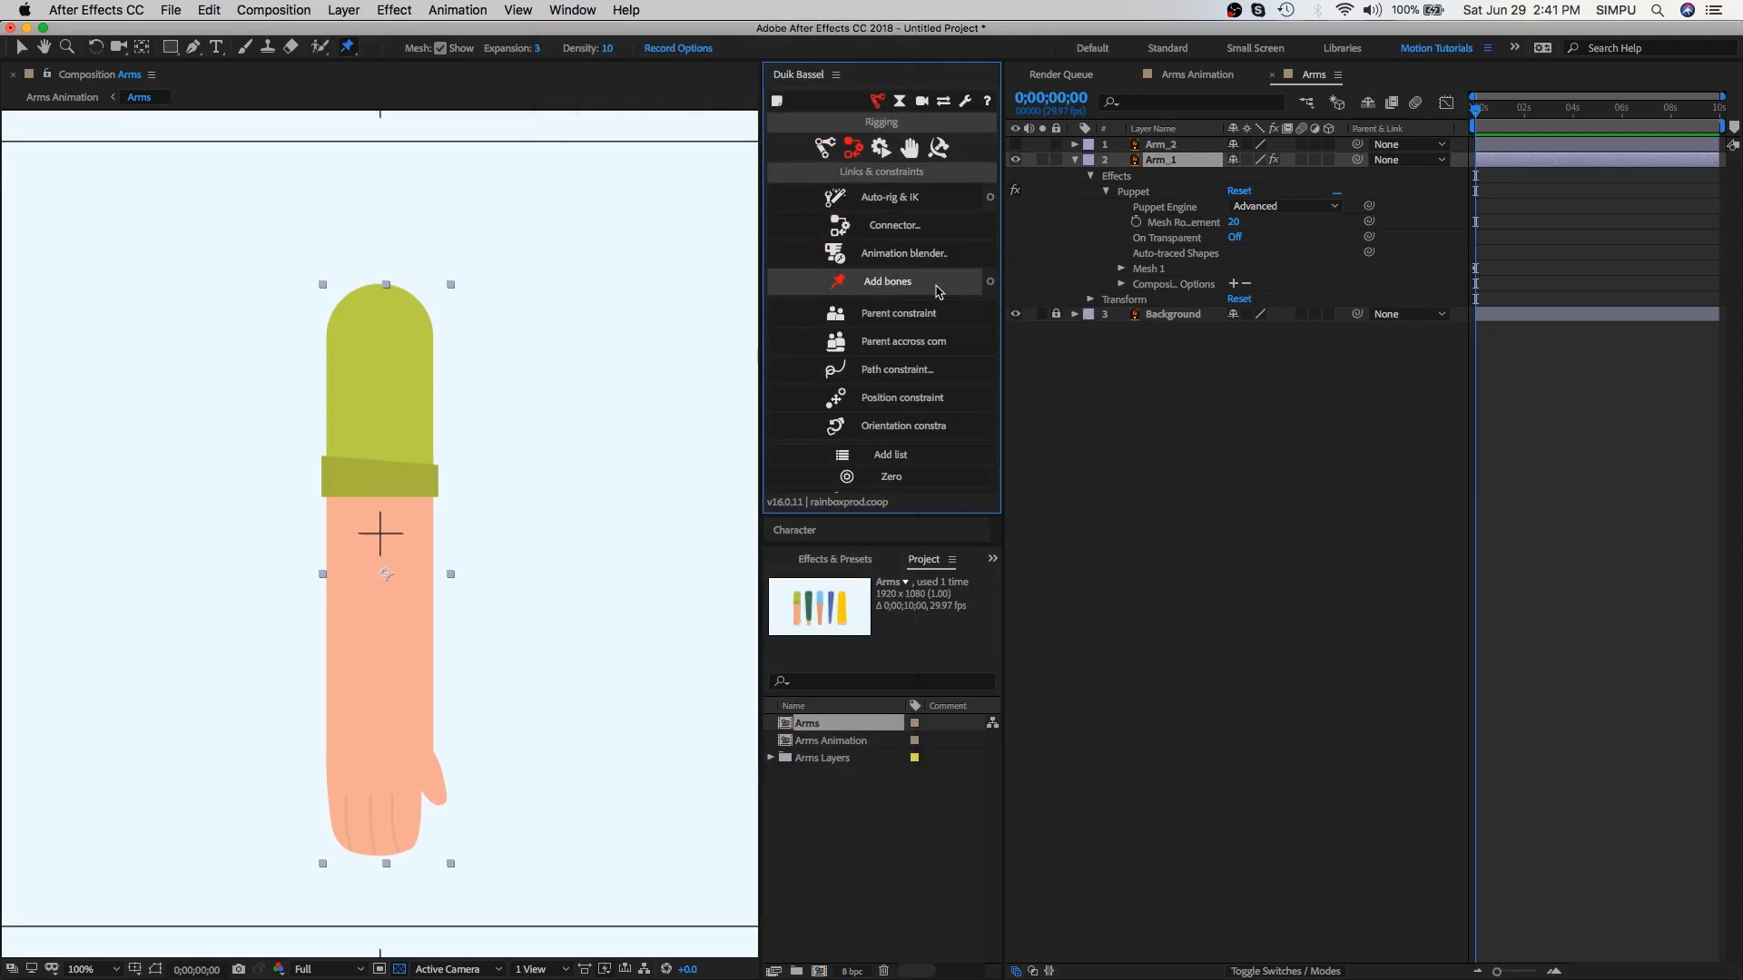
click(899, 289)
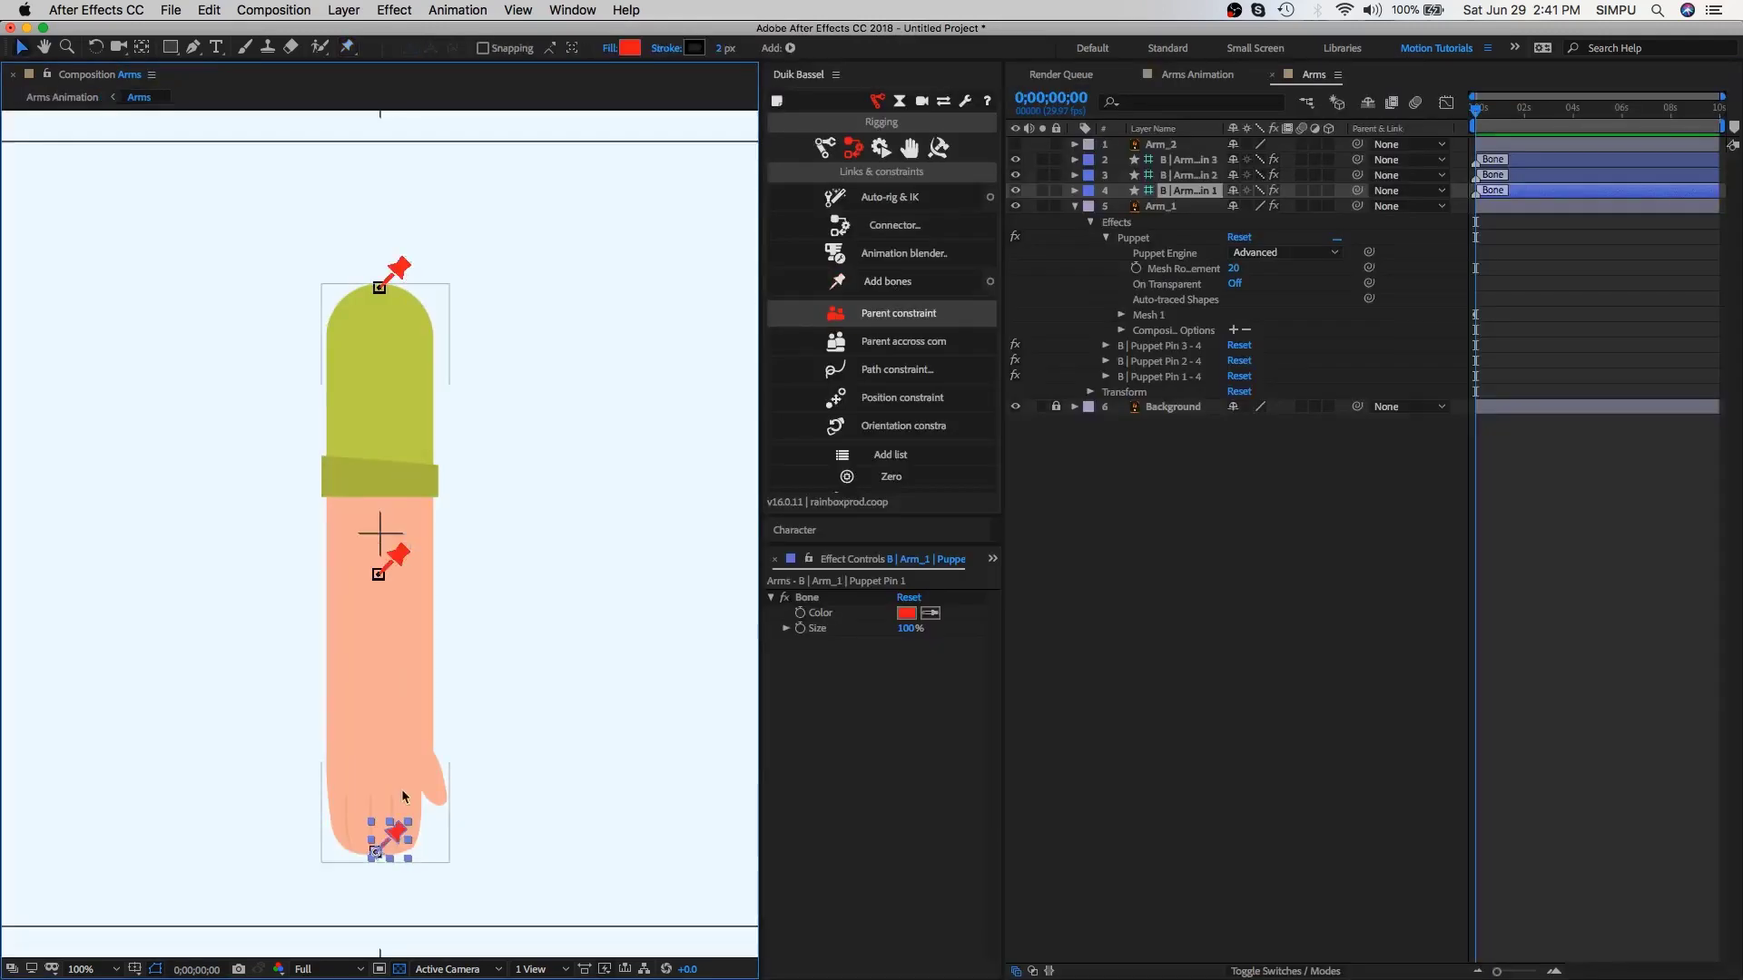
Step: Try a magenta Bone colour and a larger size, then revert both
click(815, 741)
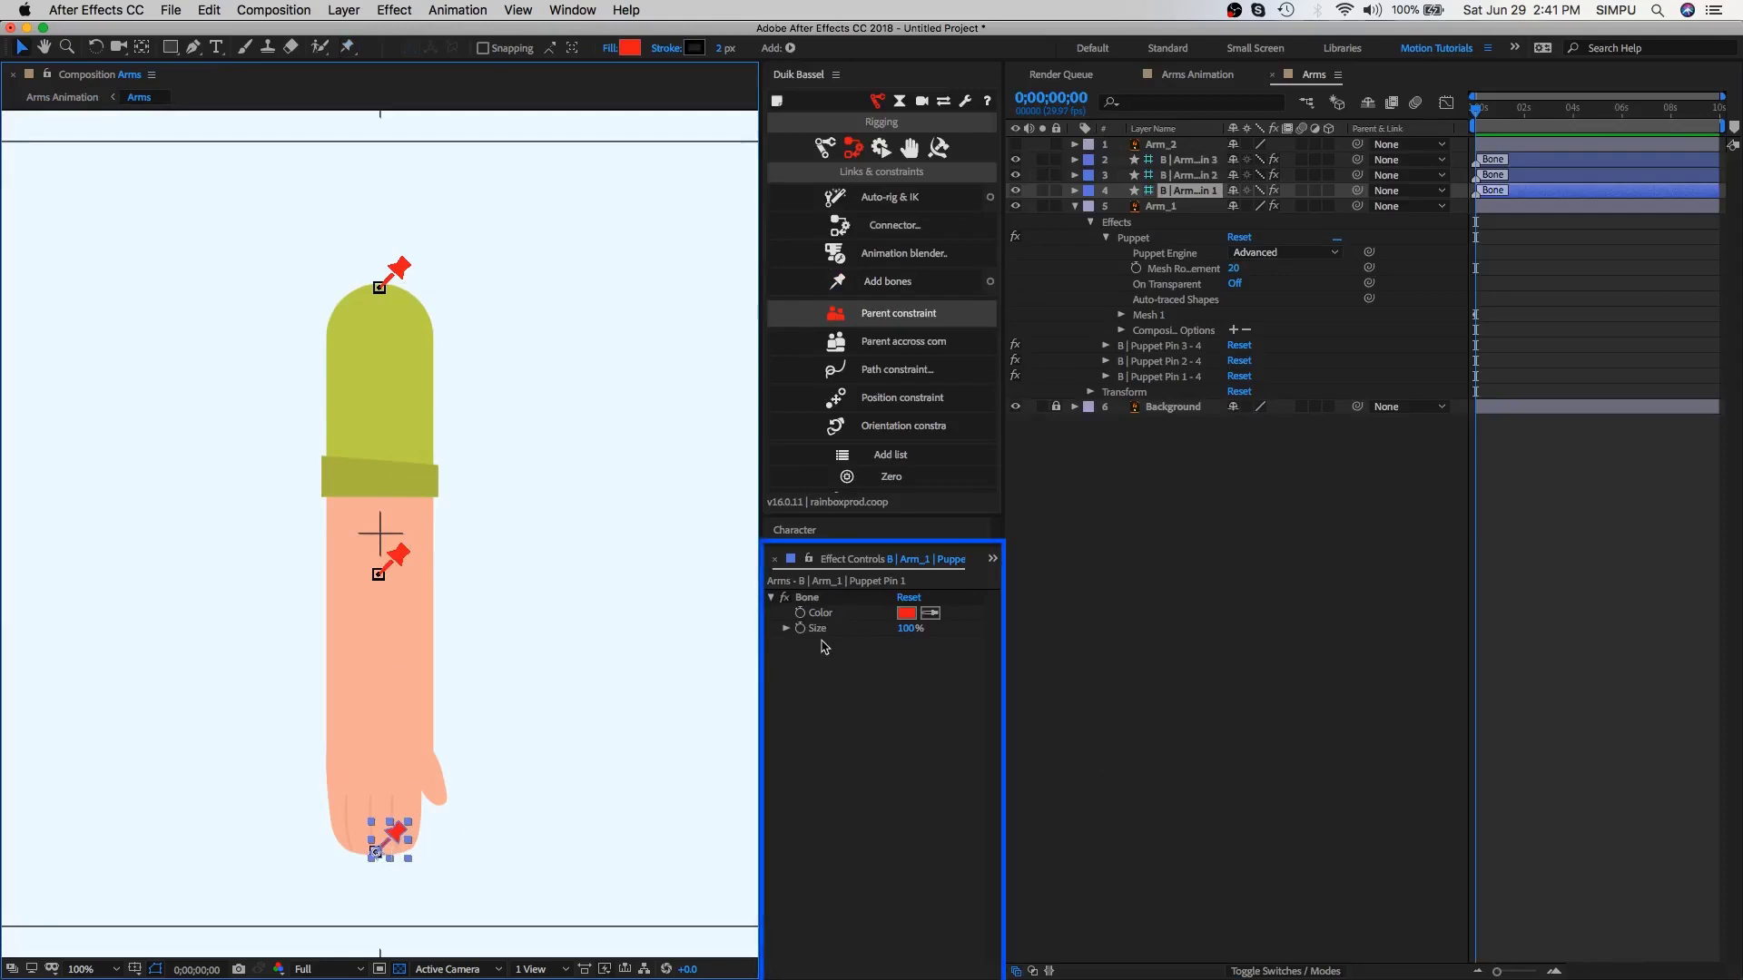
click(811, 599)
click(905, 614)
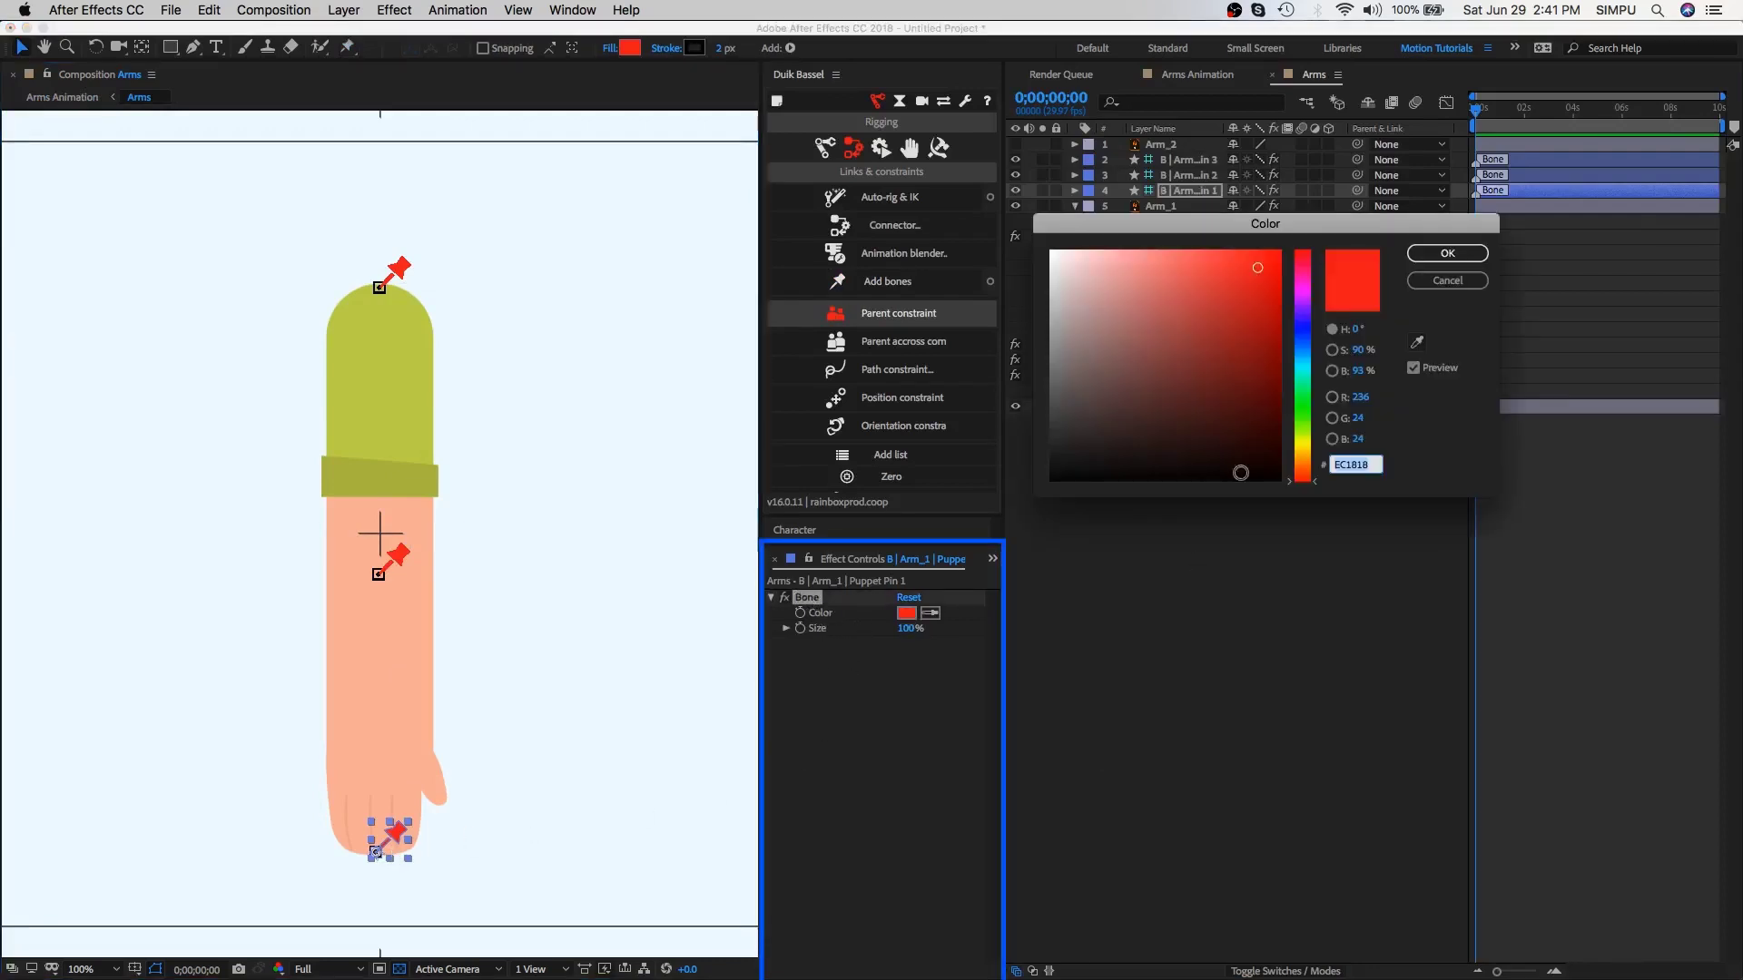
drag(1305, 336, 1303, 292)
click(1447, 279)
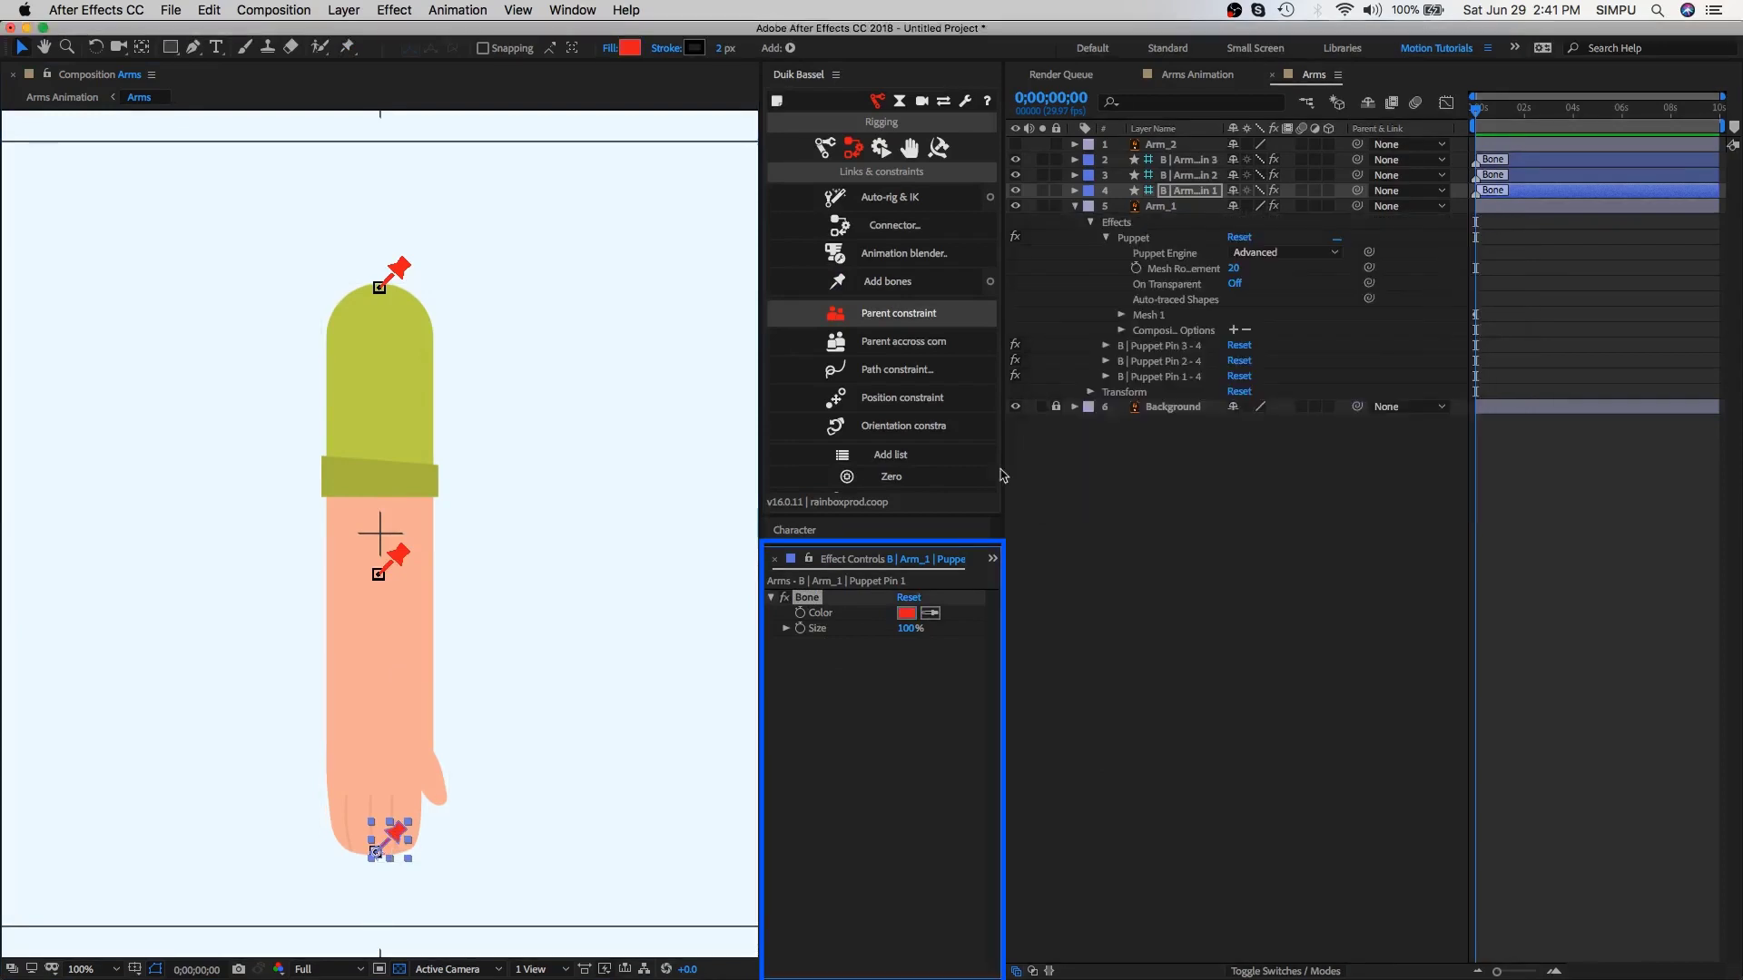
drag(911, 628, 1113, 635)
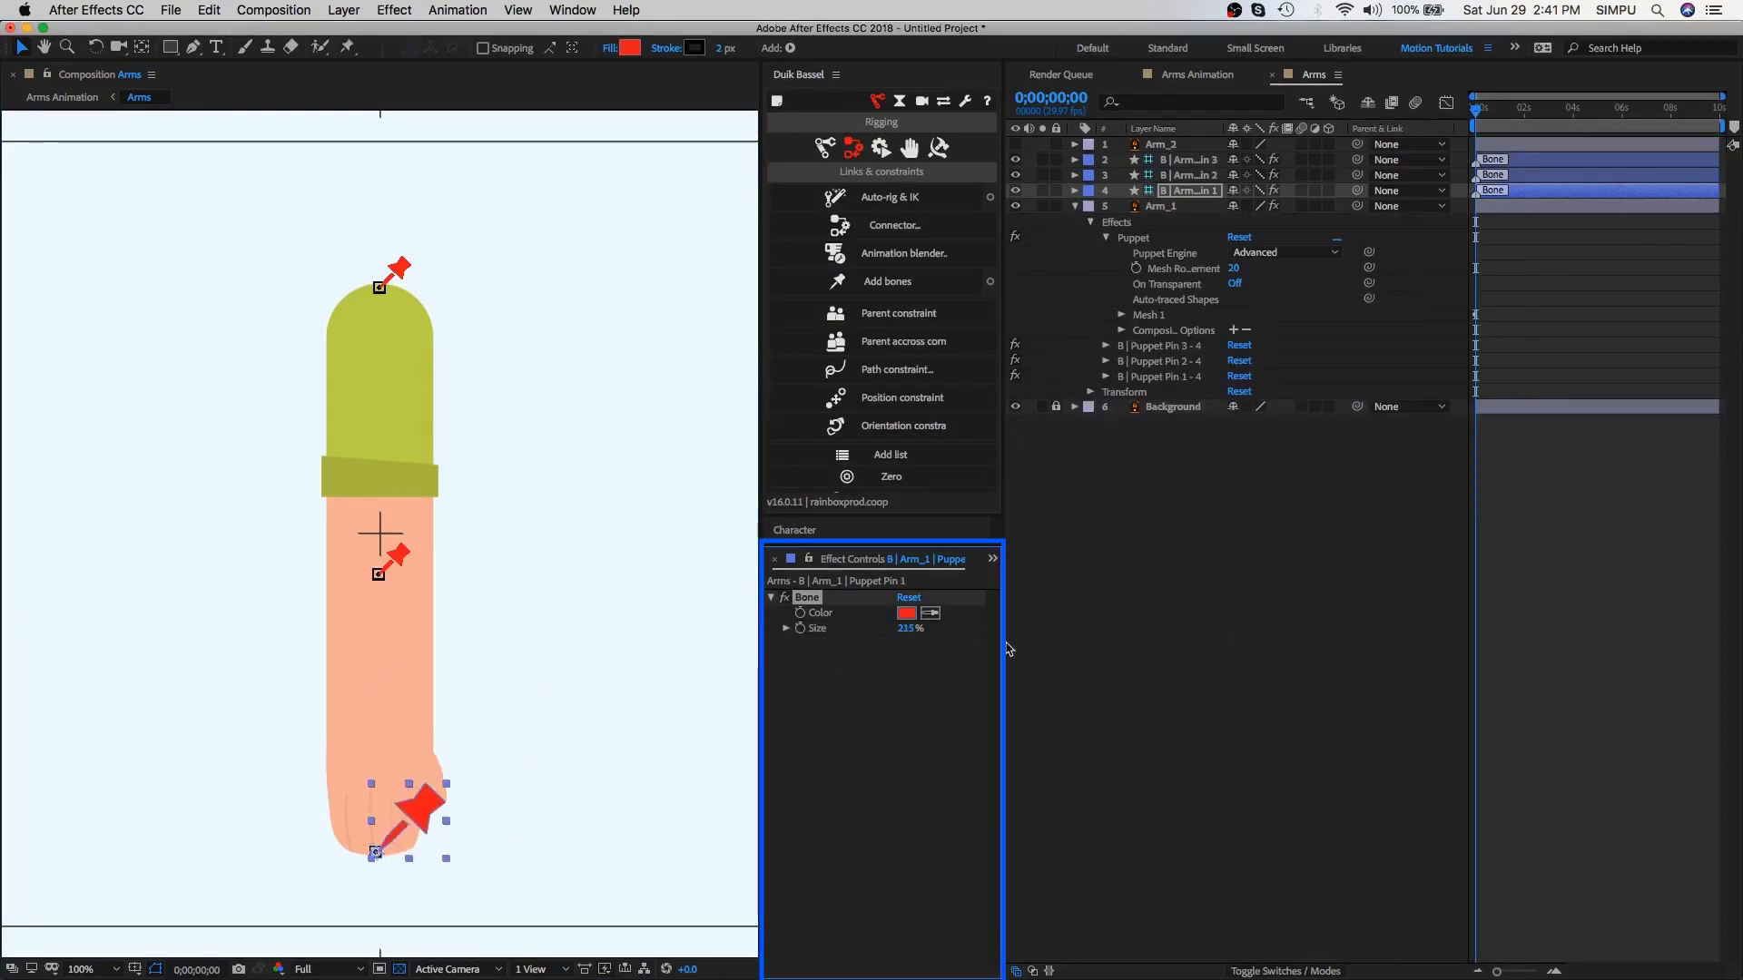
key(super+z)
Step: Select the three bone layers and build an IK controller for them
click(1193, 198)
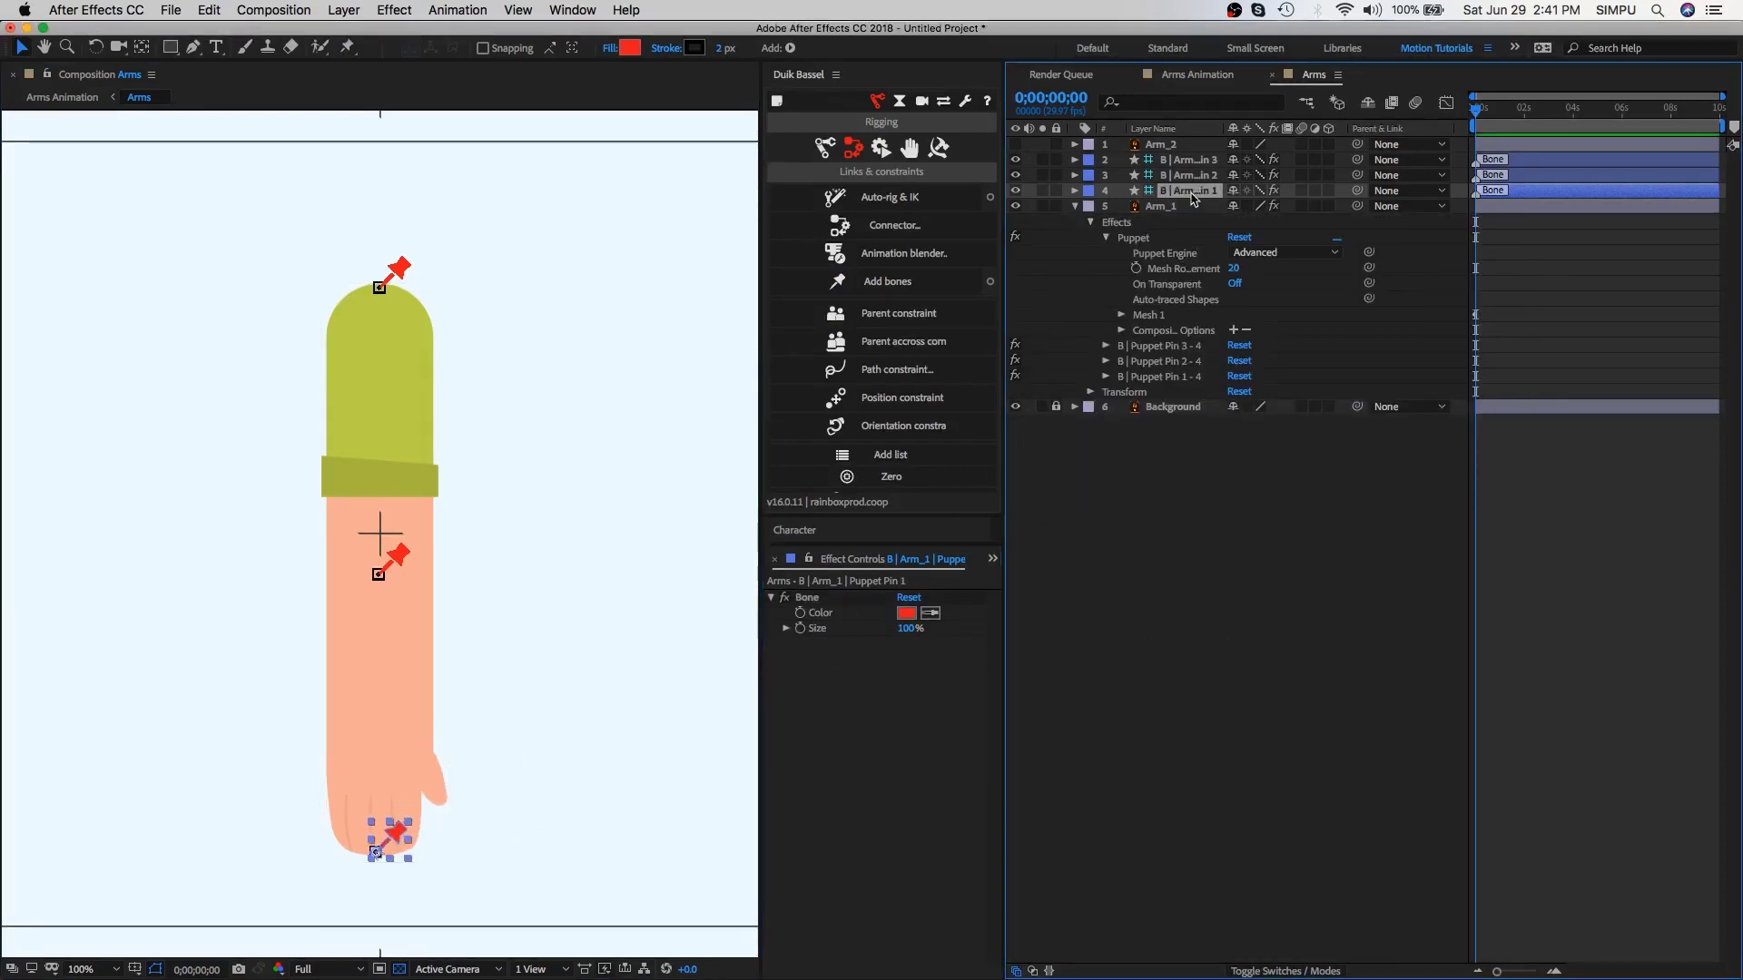
shift+click(1194, 163)
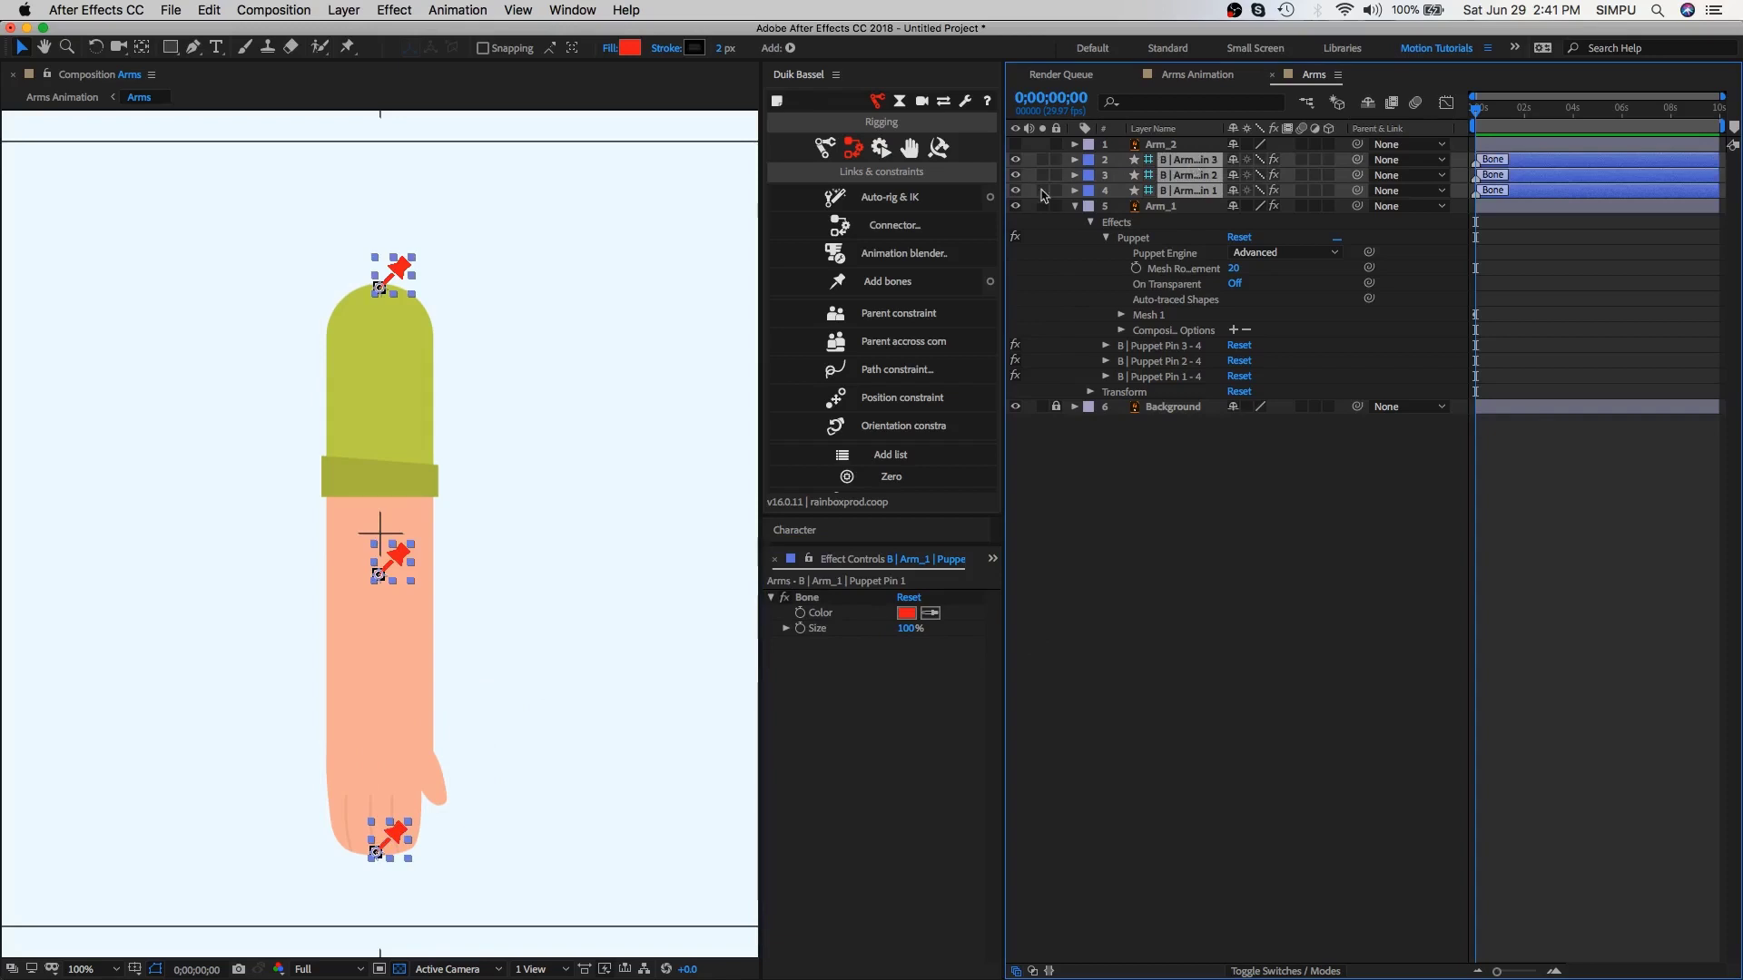
click(881, 200)
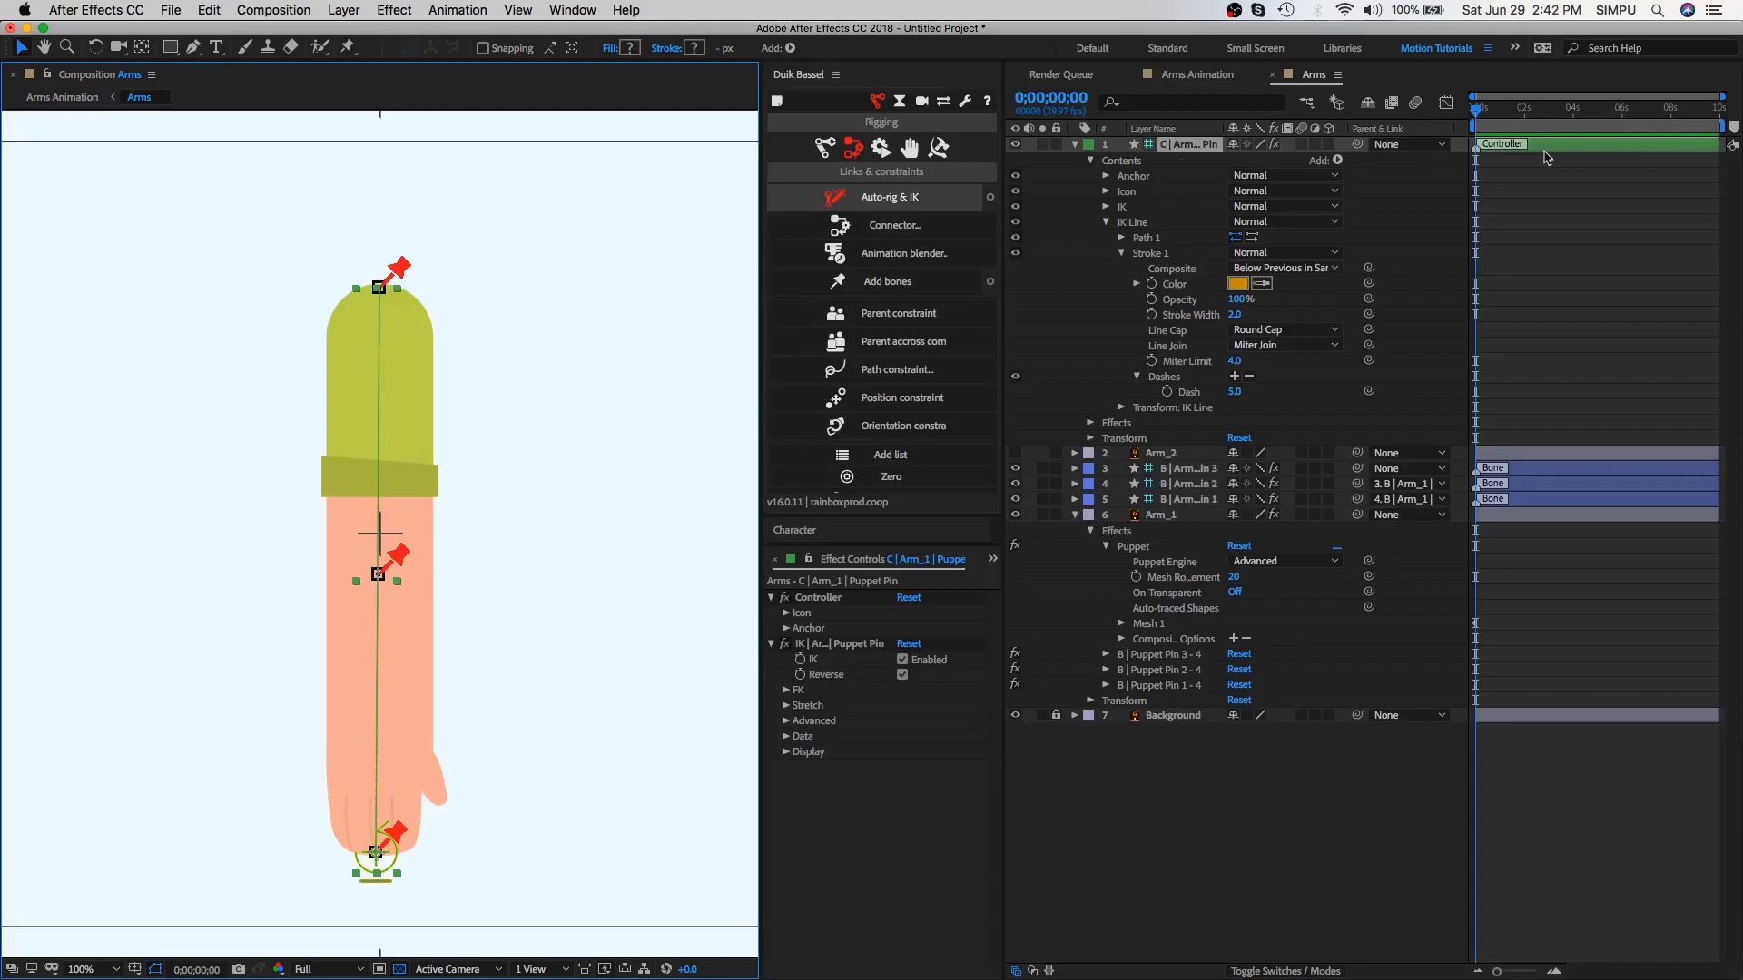
Step: Move the IK controller layer below Arm_2 and label layers 2–6 Fuchsia
click(1073, 145)
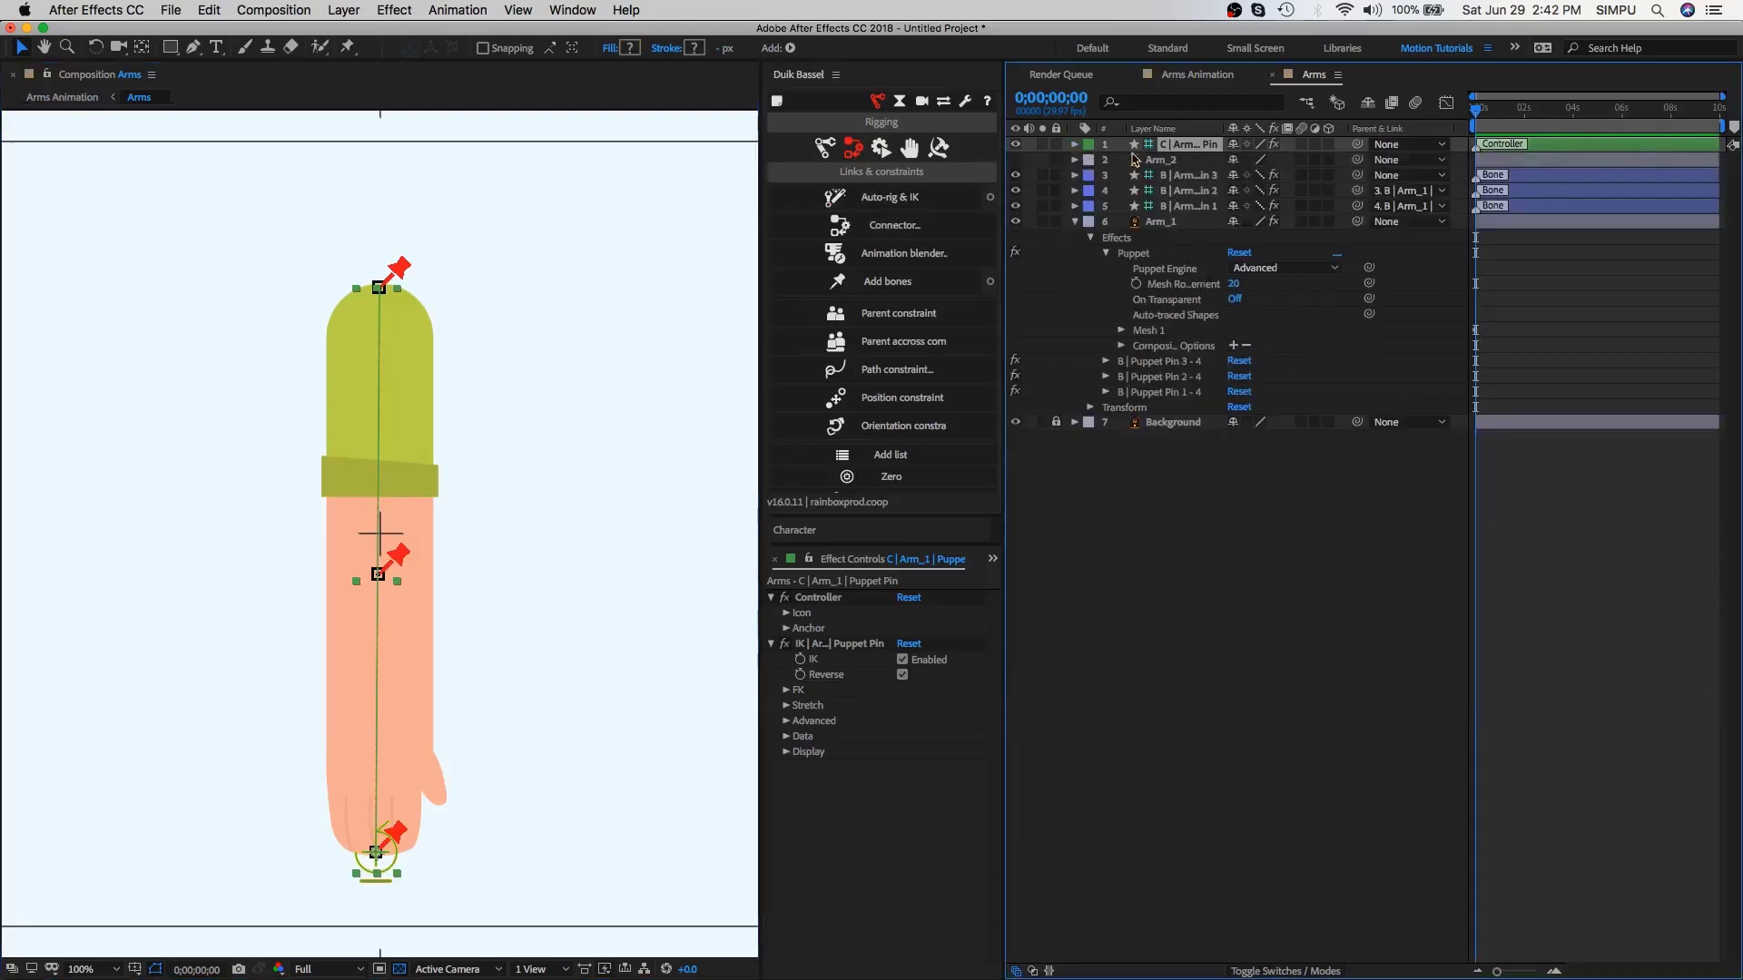
drag(1187, 152, 1187, 166)
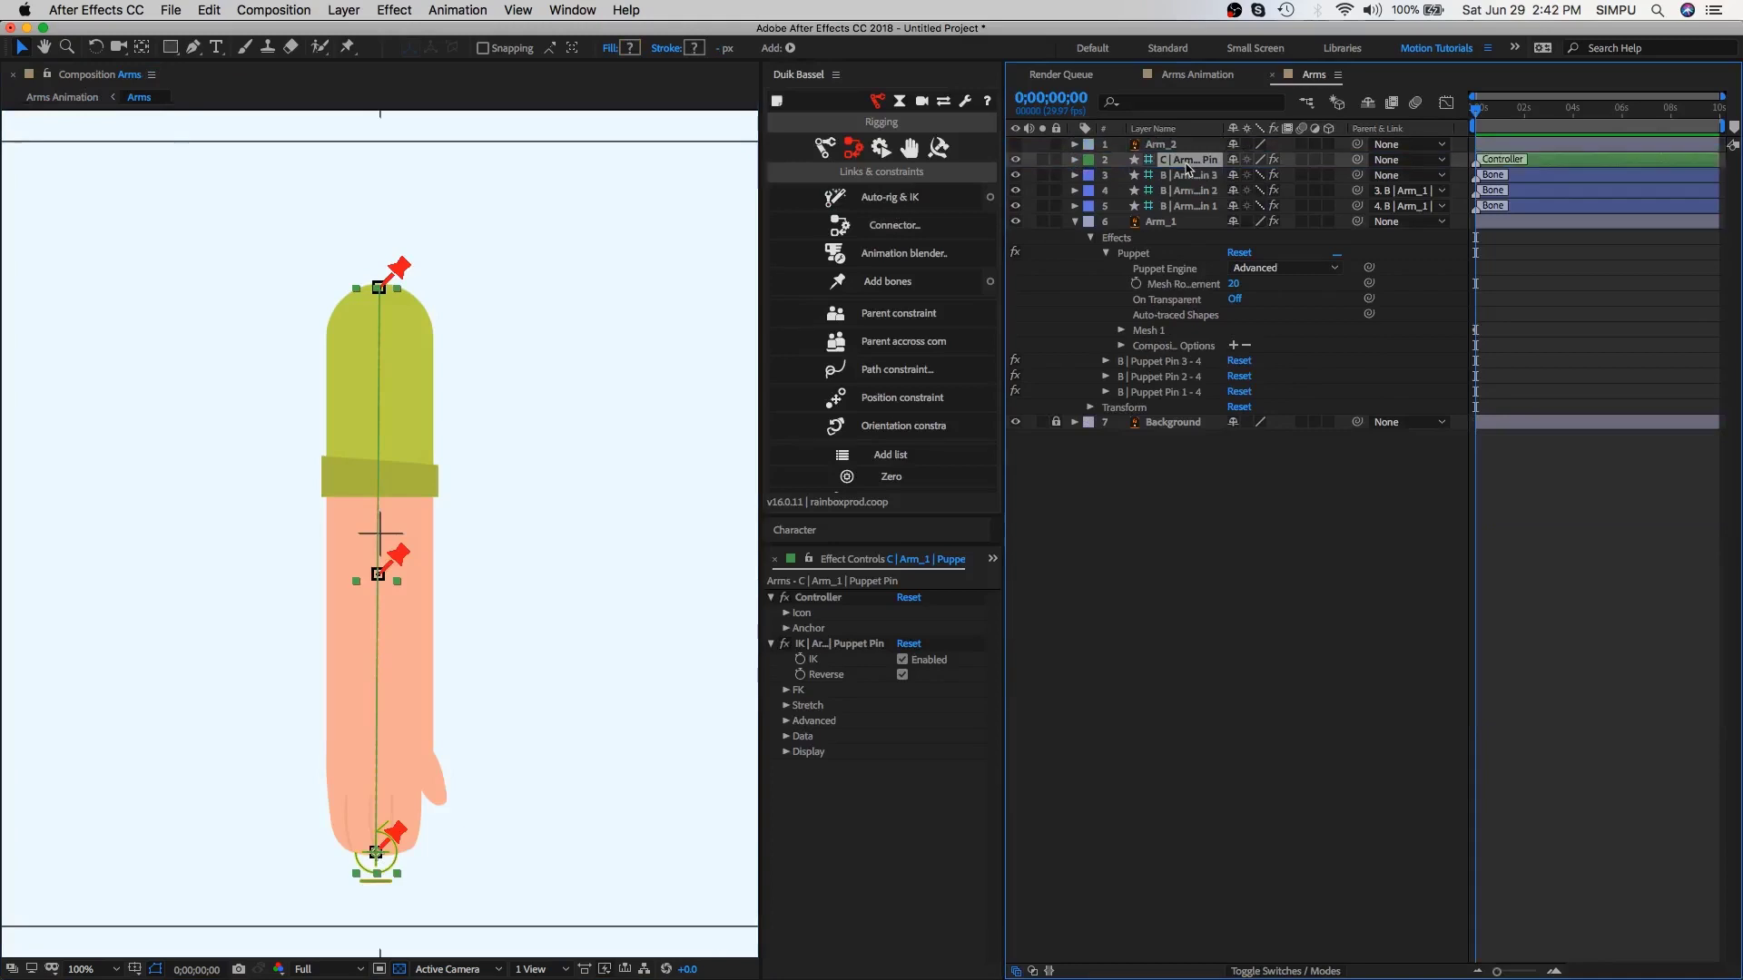
click(1177, 220)
shift+click(1180, 161)
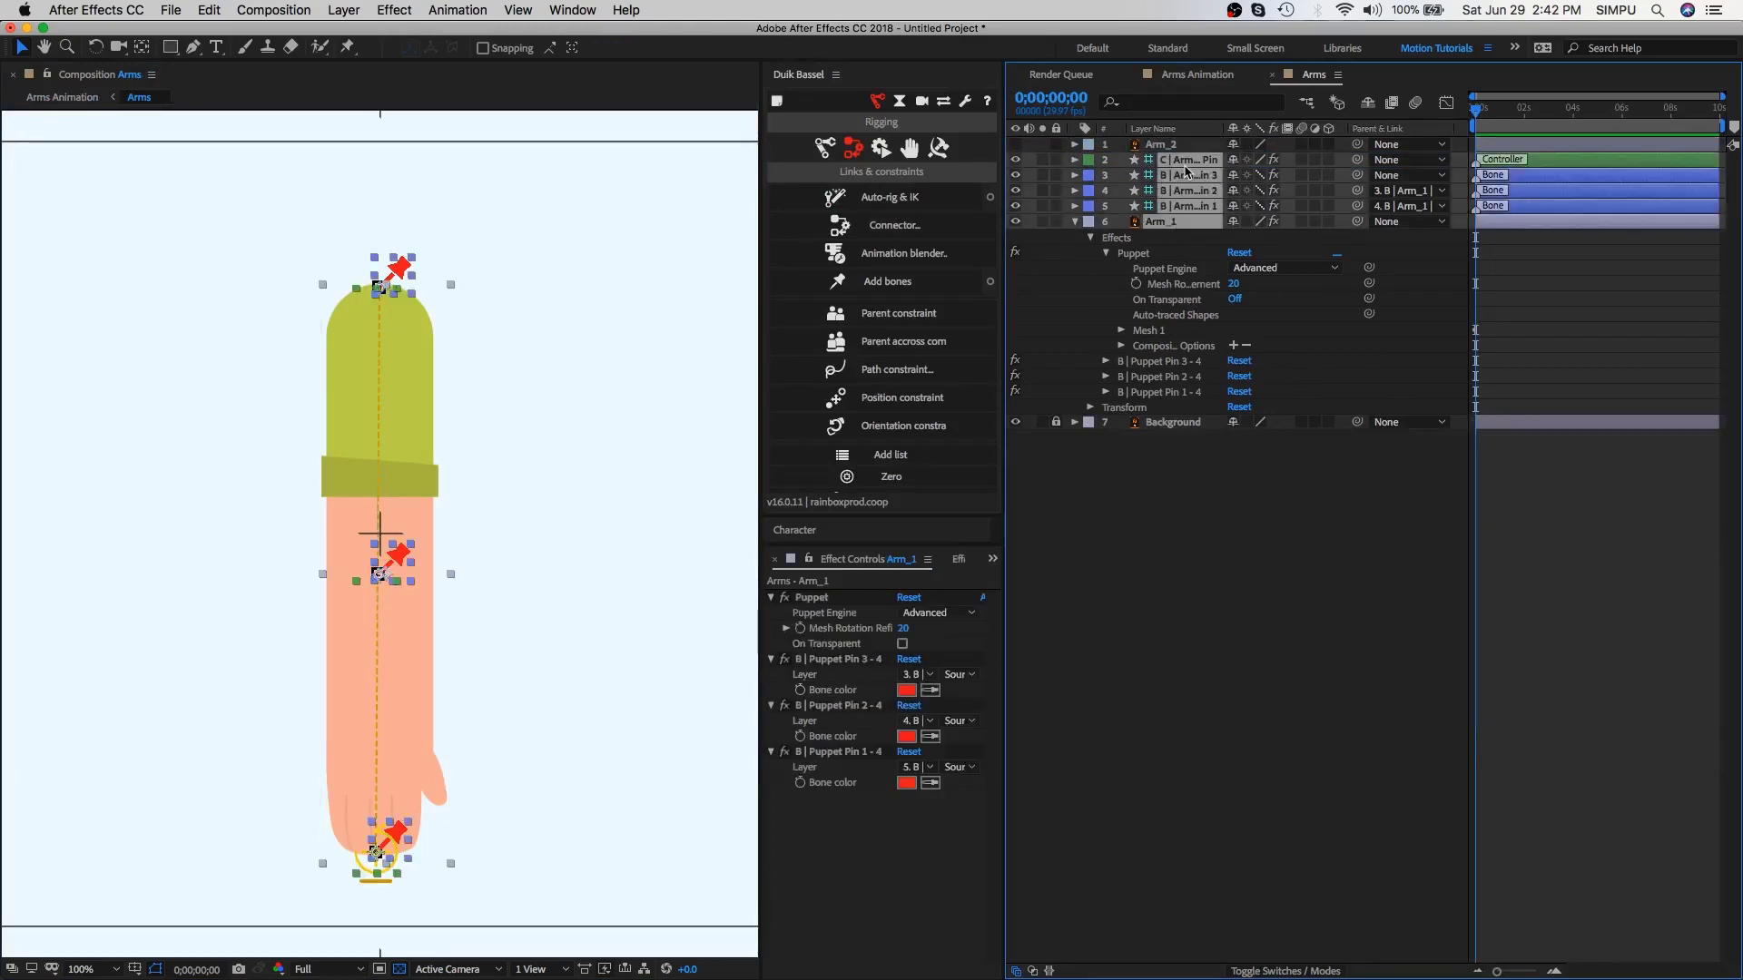
click(1089, 161)
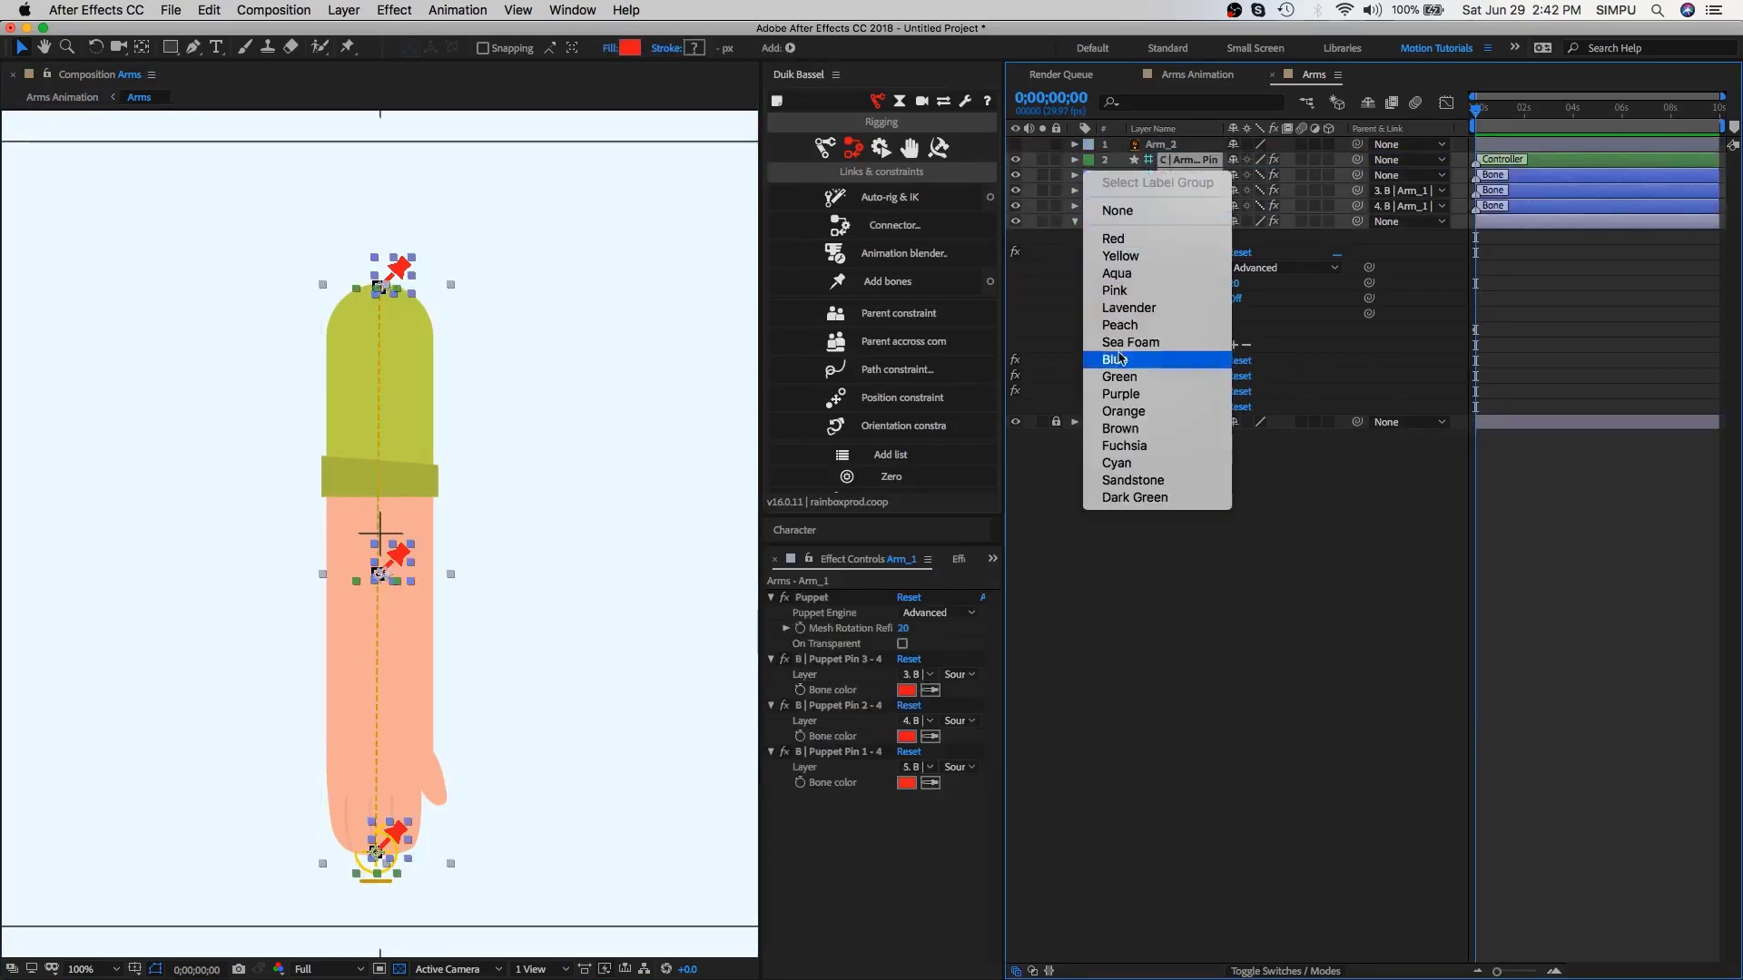
click(1126, 445)
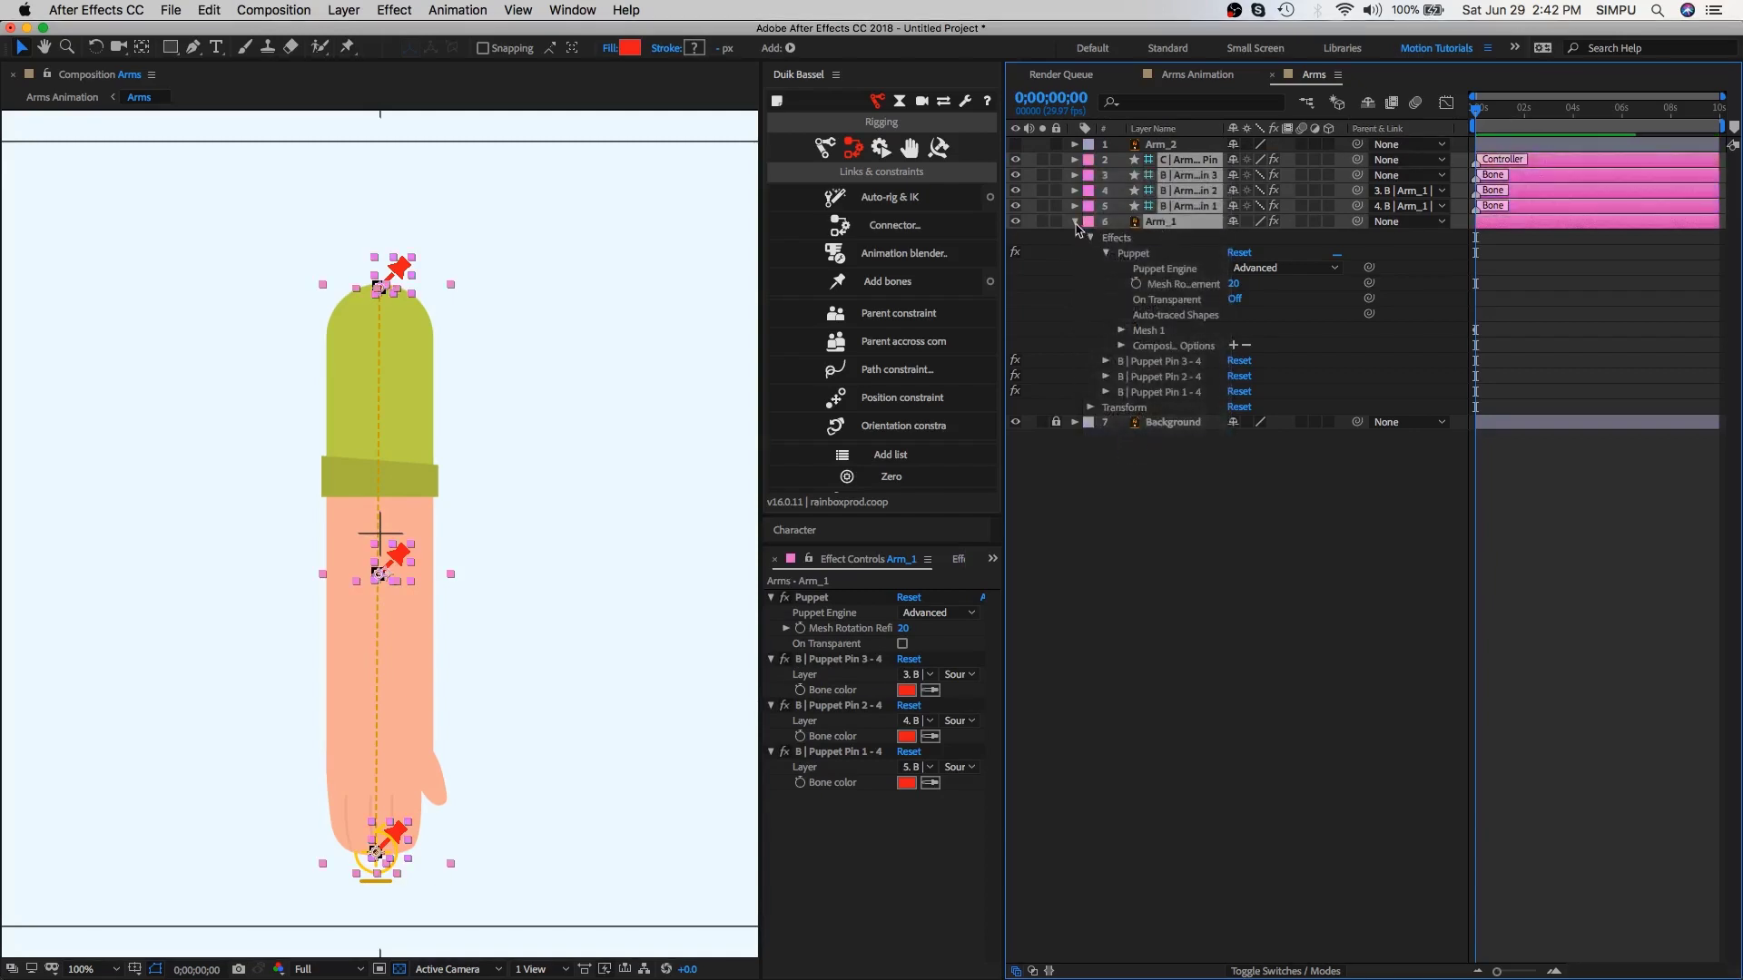
Step: Drag the hand controller up-left to bend the arm and test the rig
click(1075, 223)
click(1175, 284)
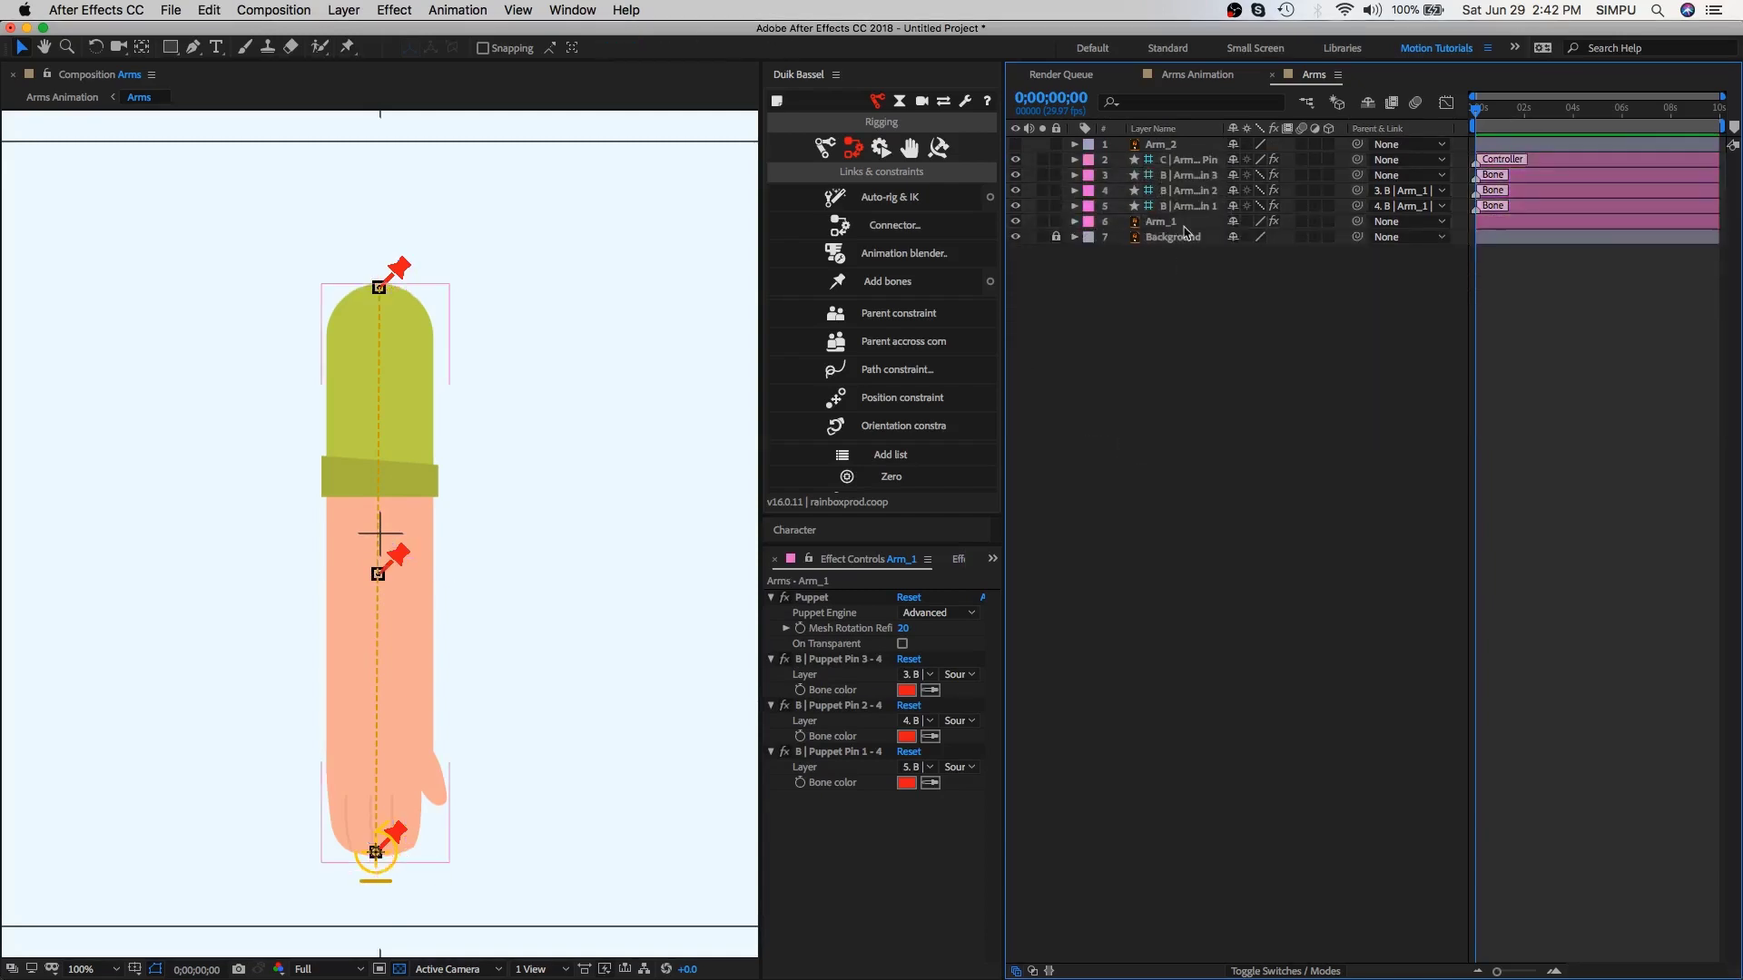
click(1182, 161)
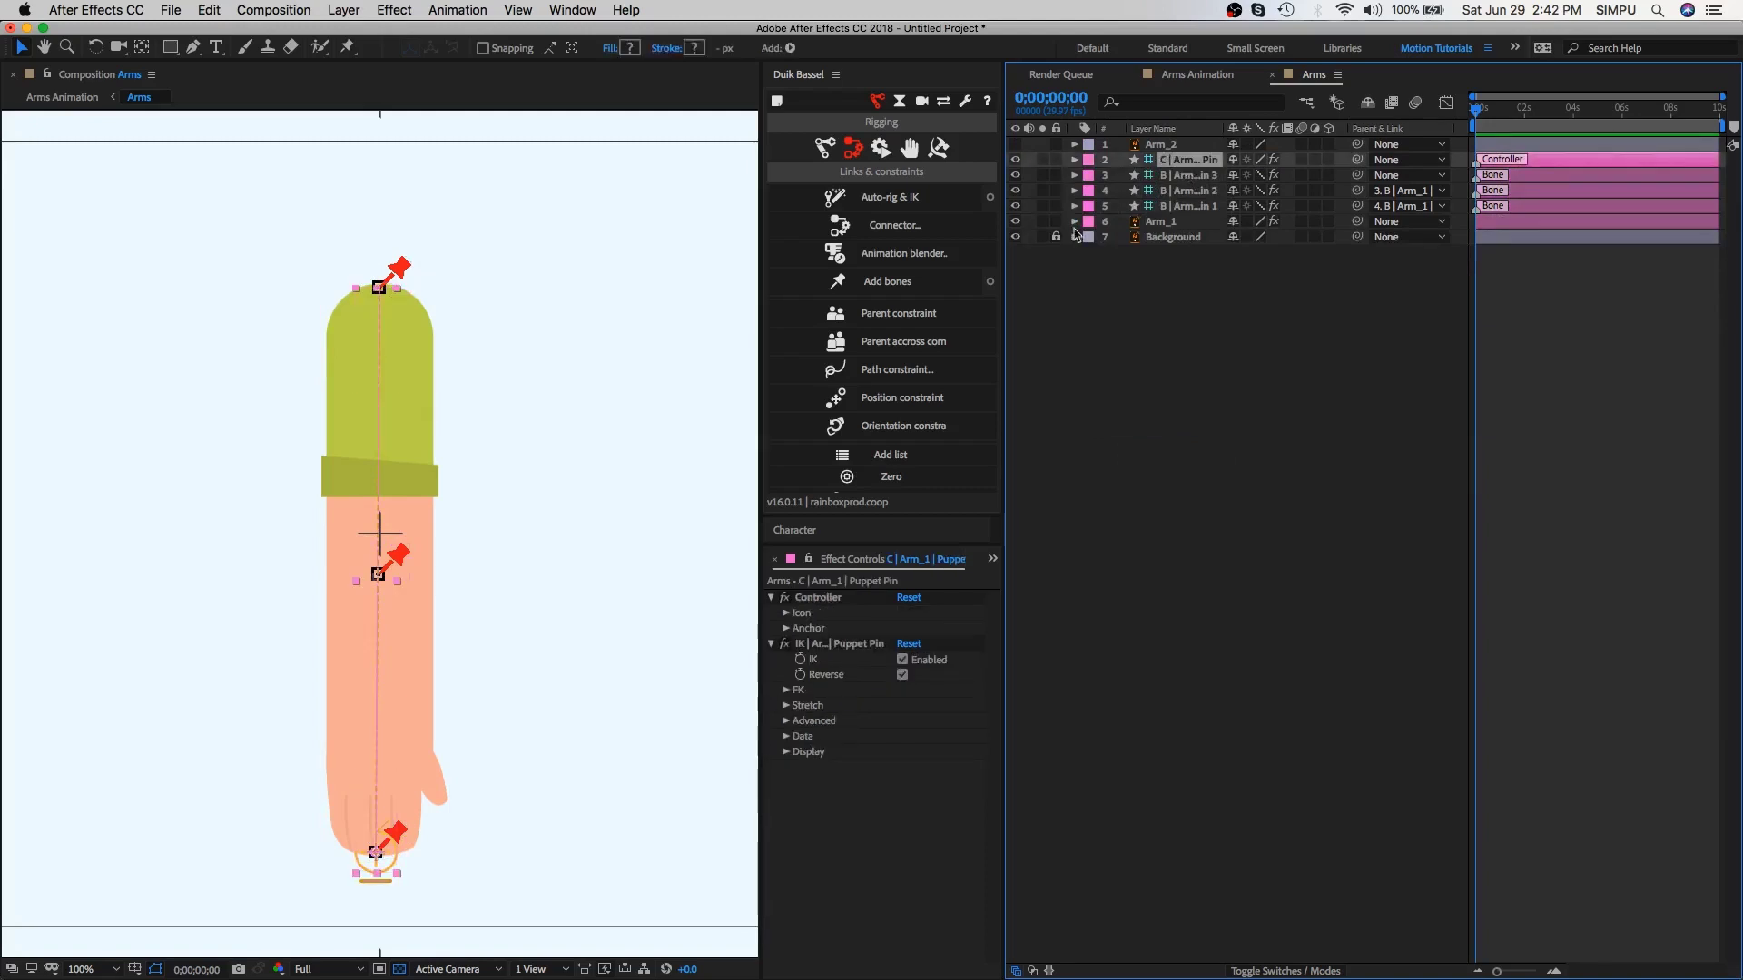
drag(375, 853, 129, 733)
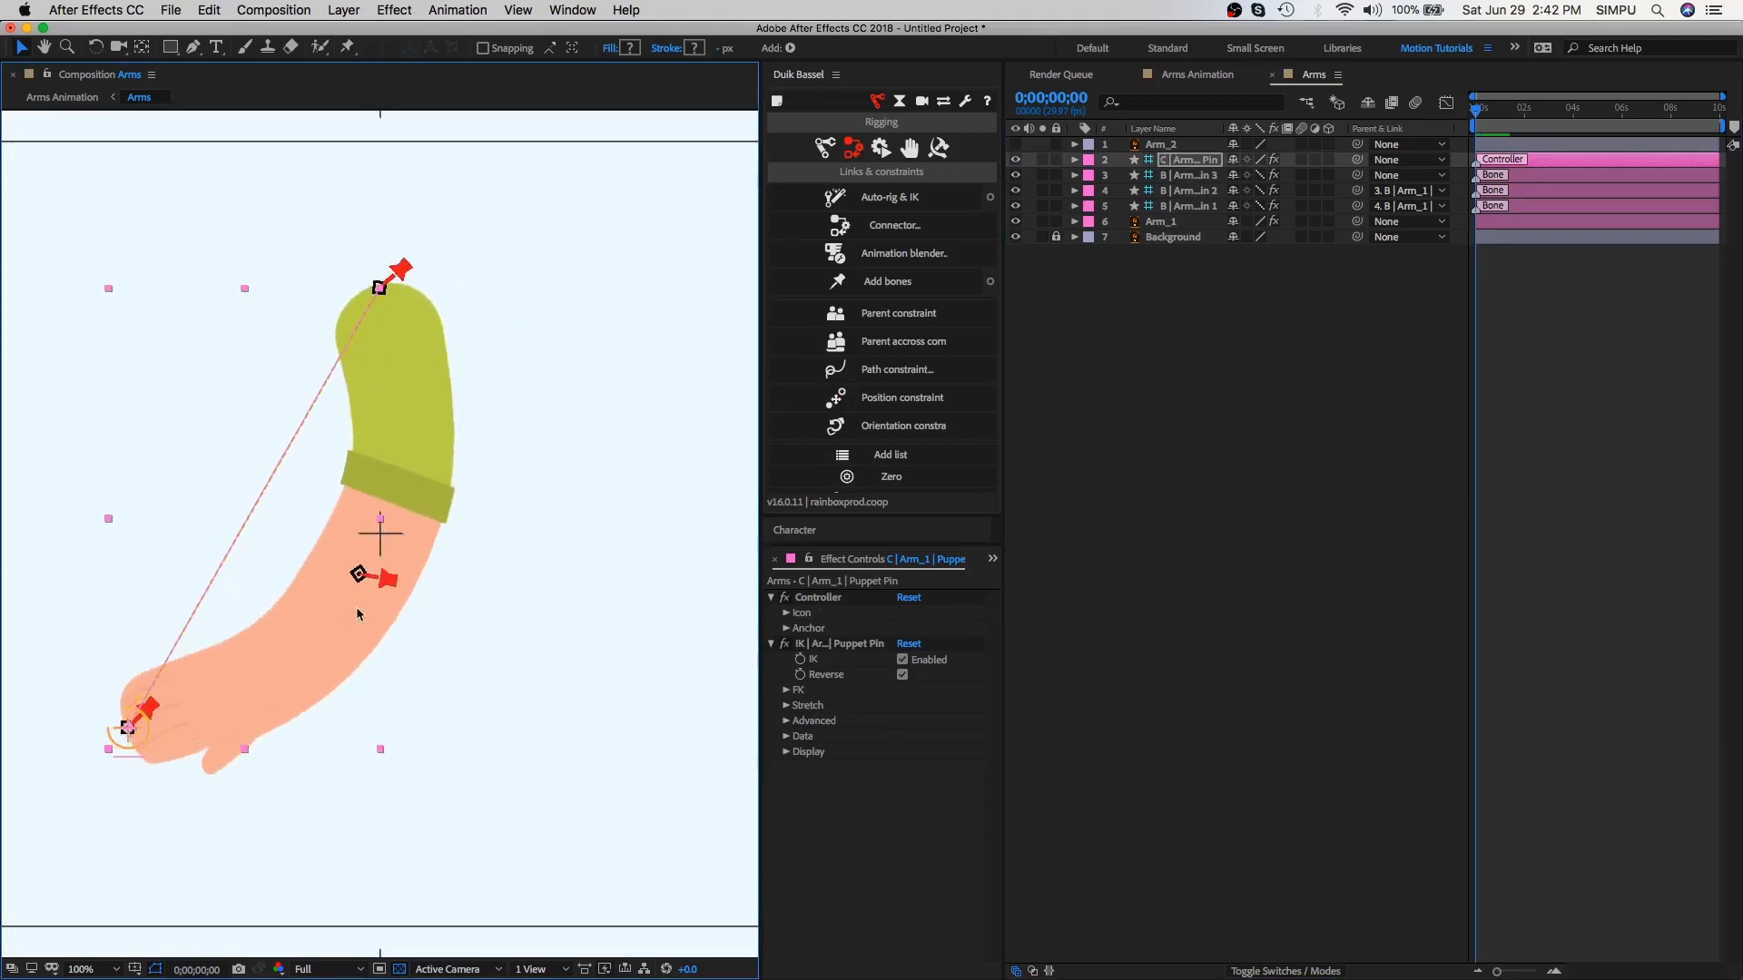
Step: Set the controller icon colour to black and its size to 270%
click(803, 659)
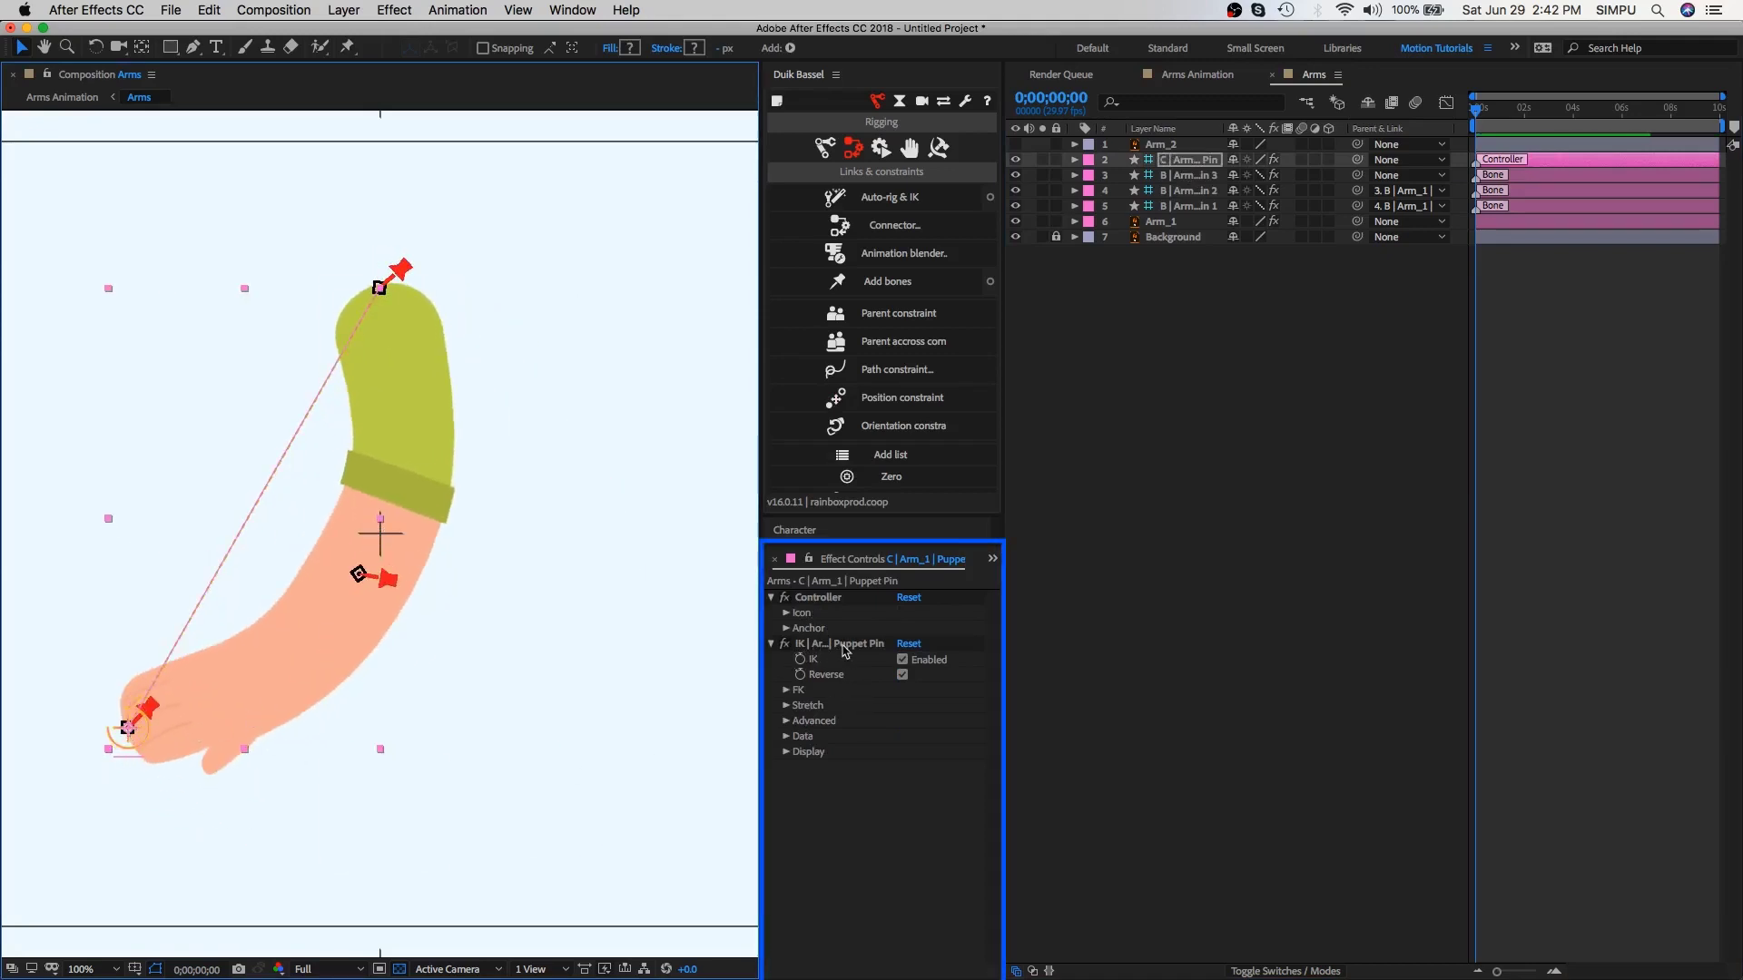
click(786, 613)
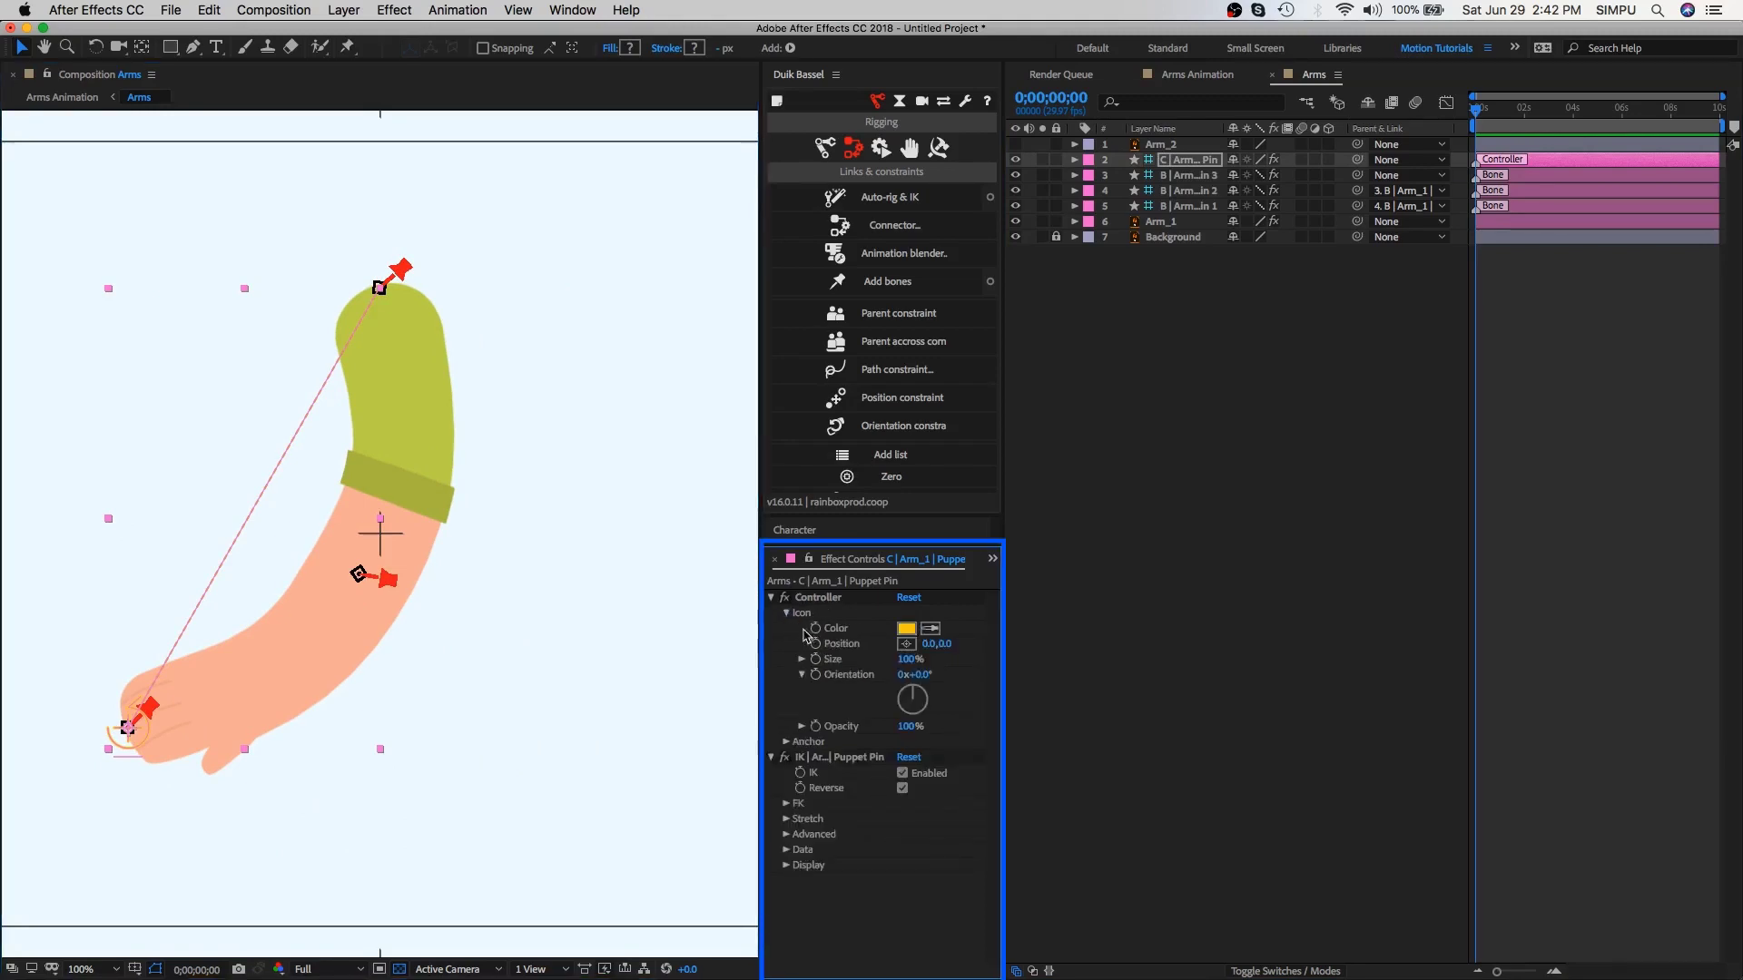
click(905, 629)
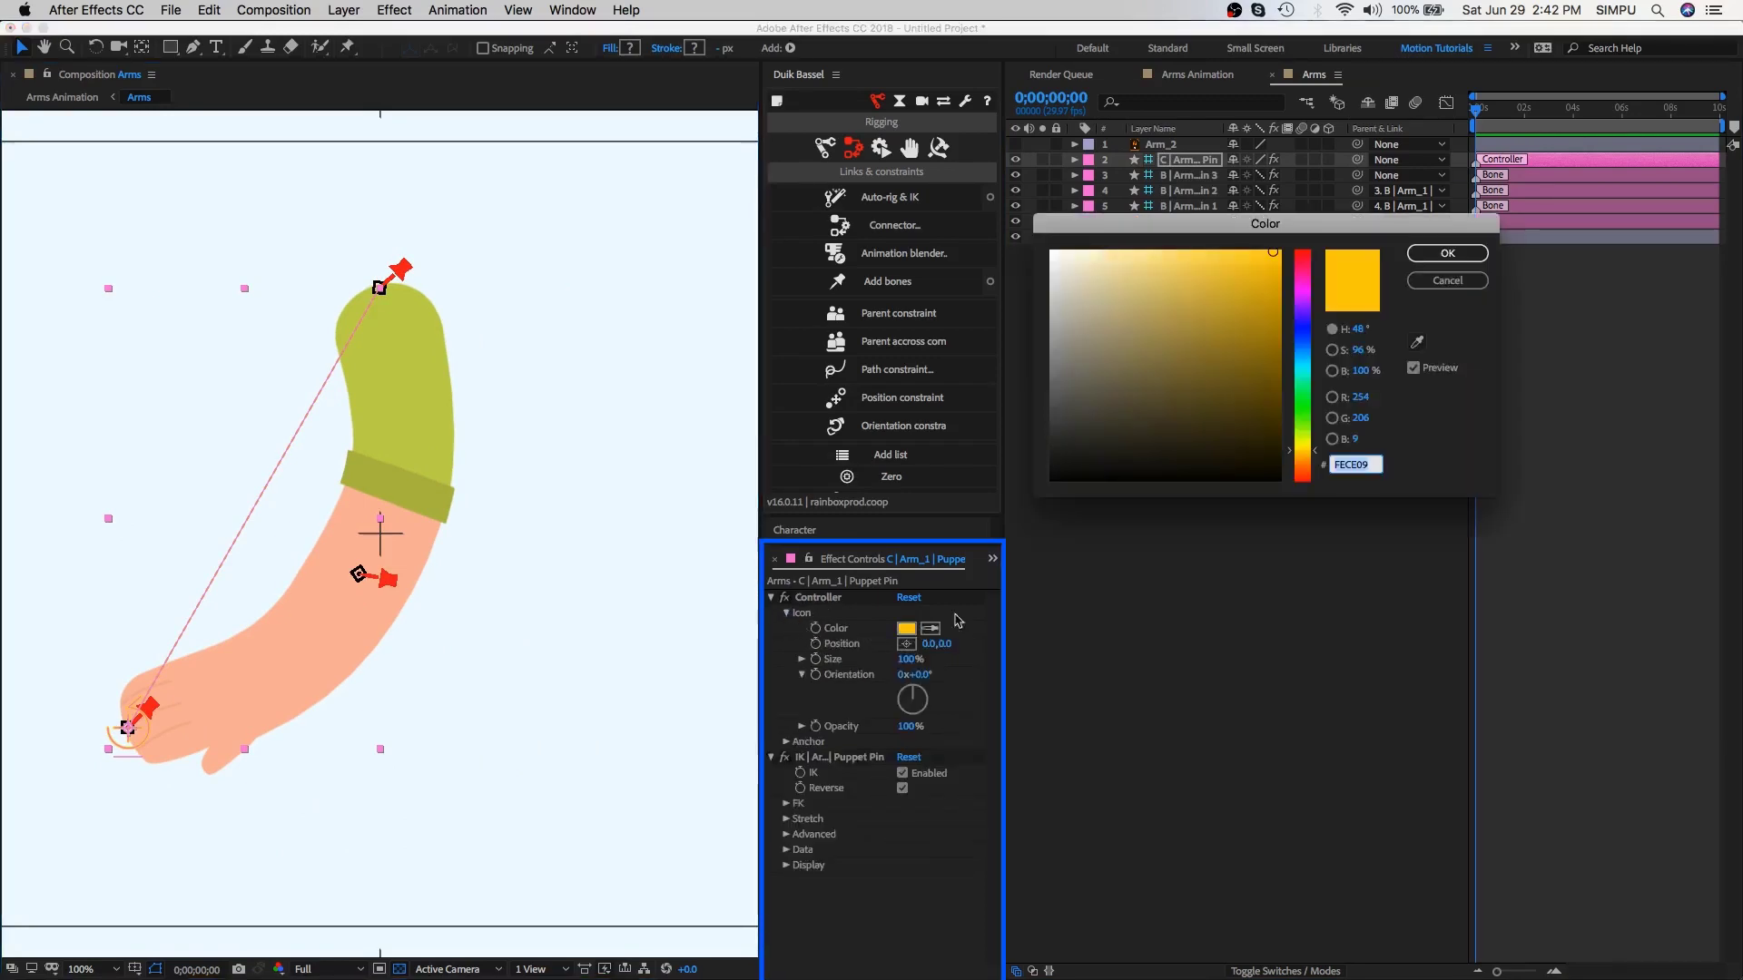
drag(1303, 329, 1014, 502)
click(1447, 256)
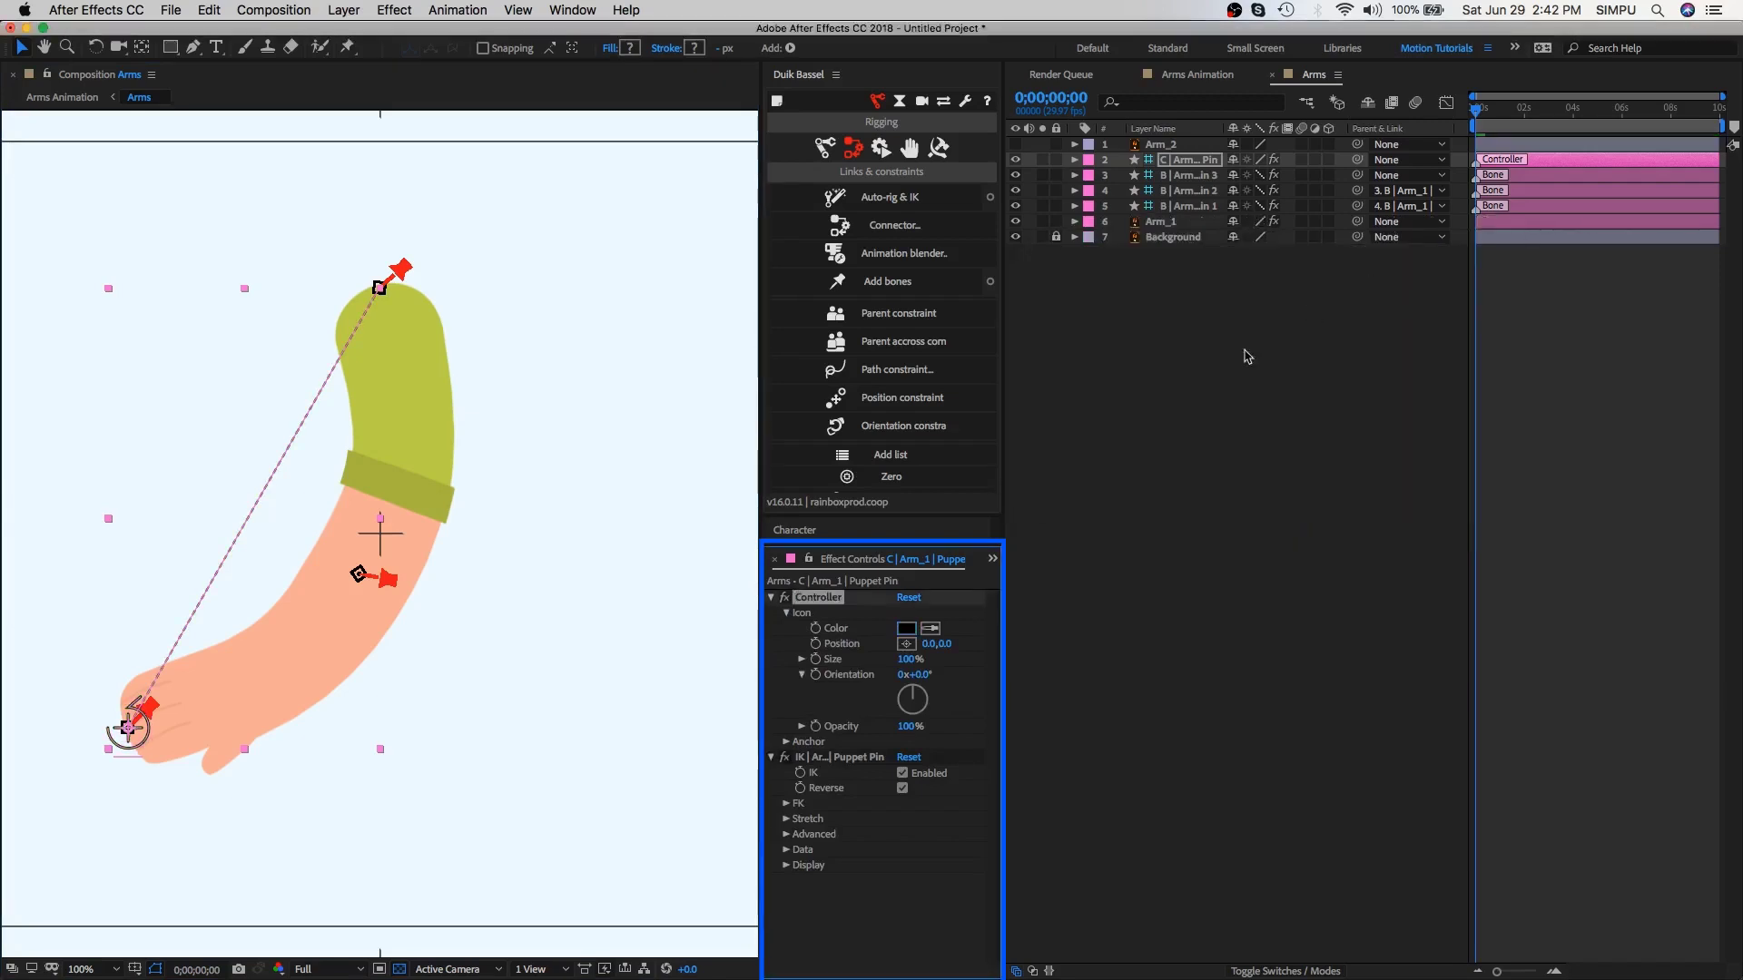
drag(907, 660, 922, 660)
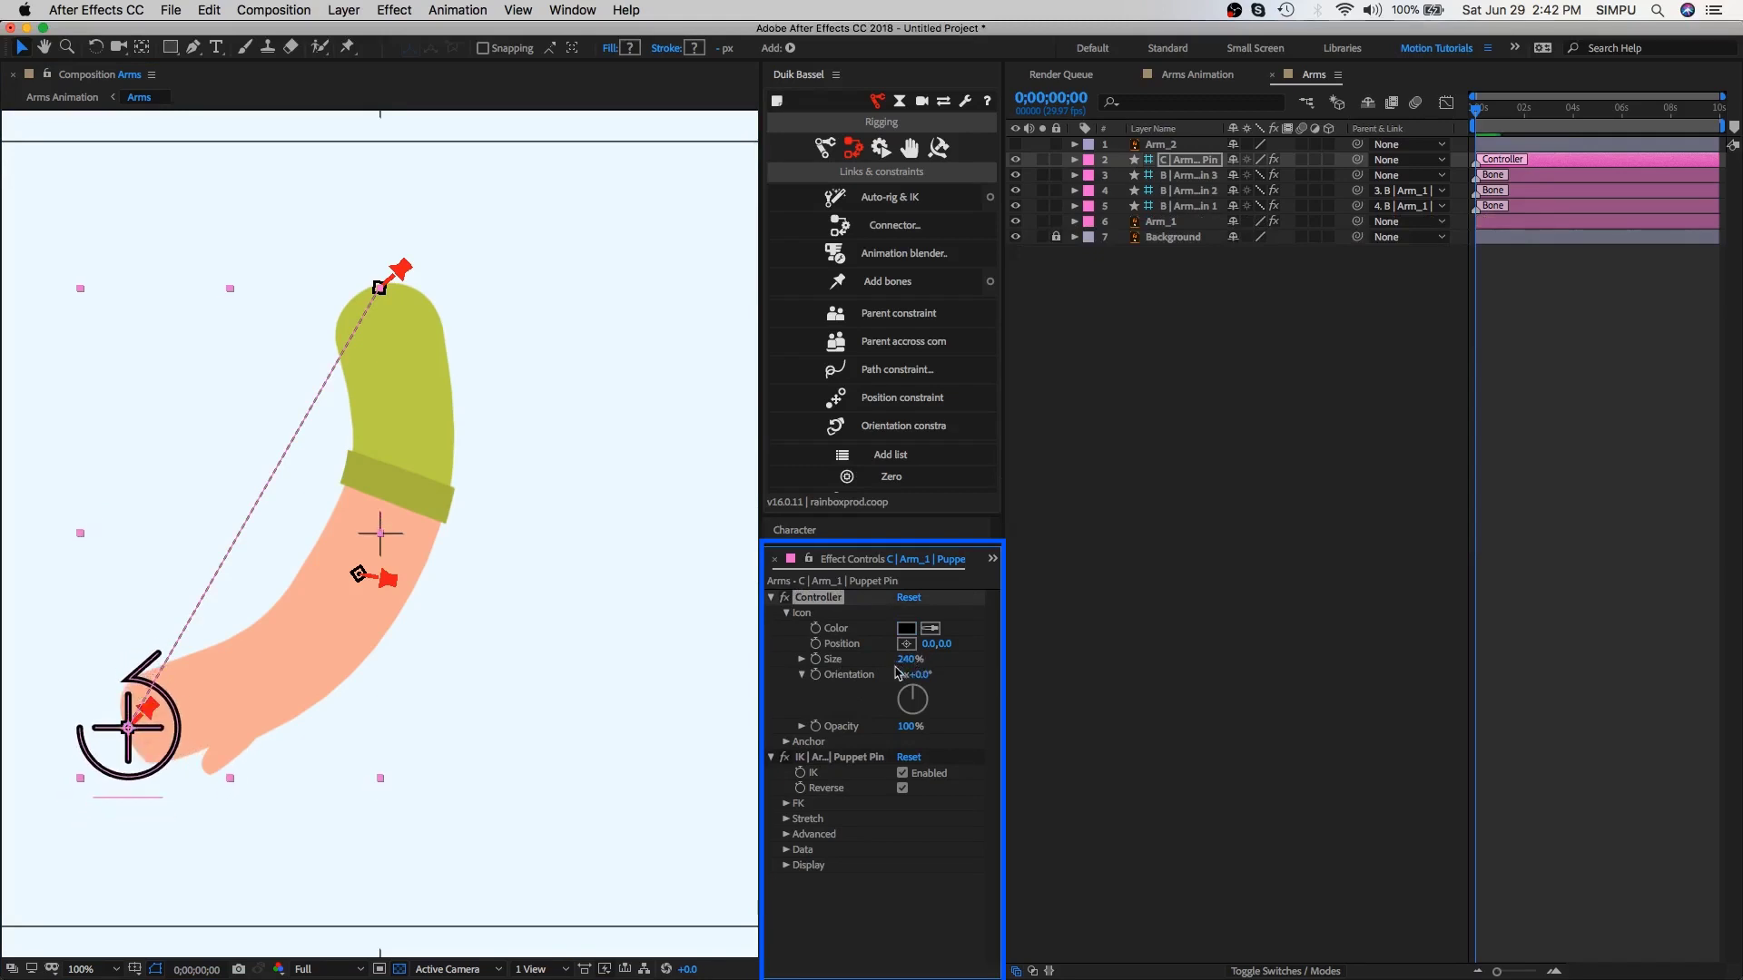
click(786, 615)
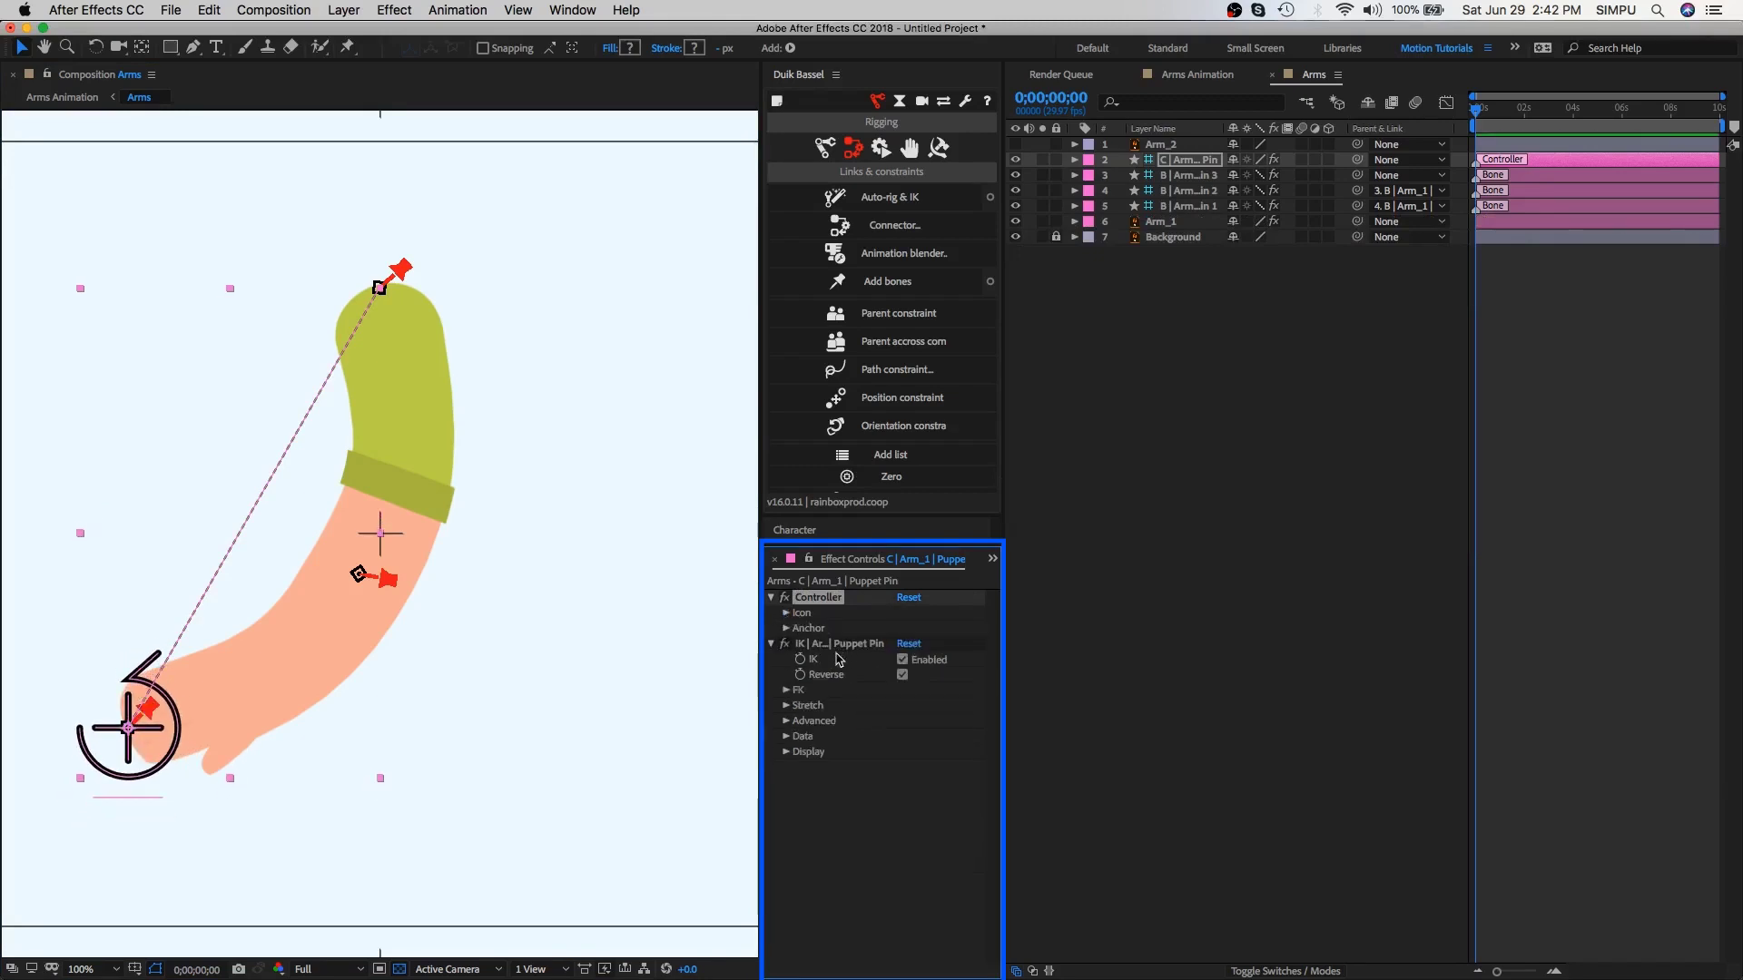
Step: Uncheck IK Reverse and drag the controller lower right to check the flipped bend
click(816, 646)
click(902, 675)
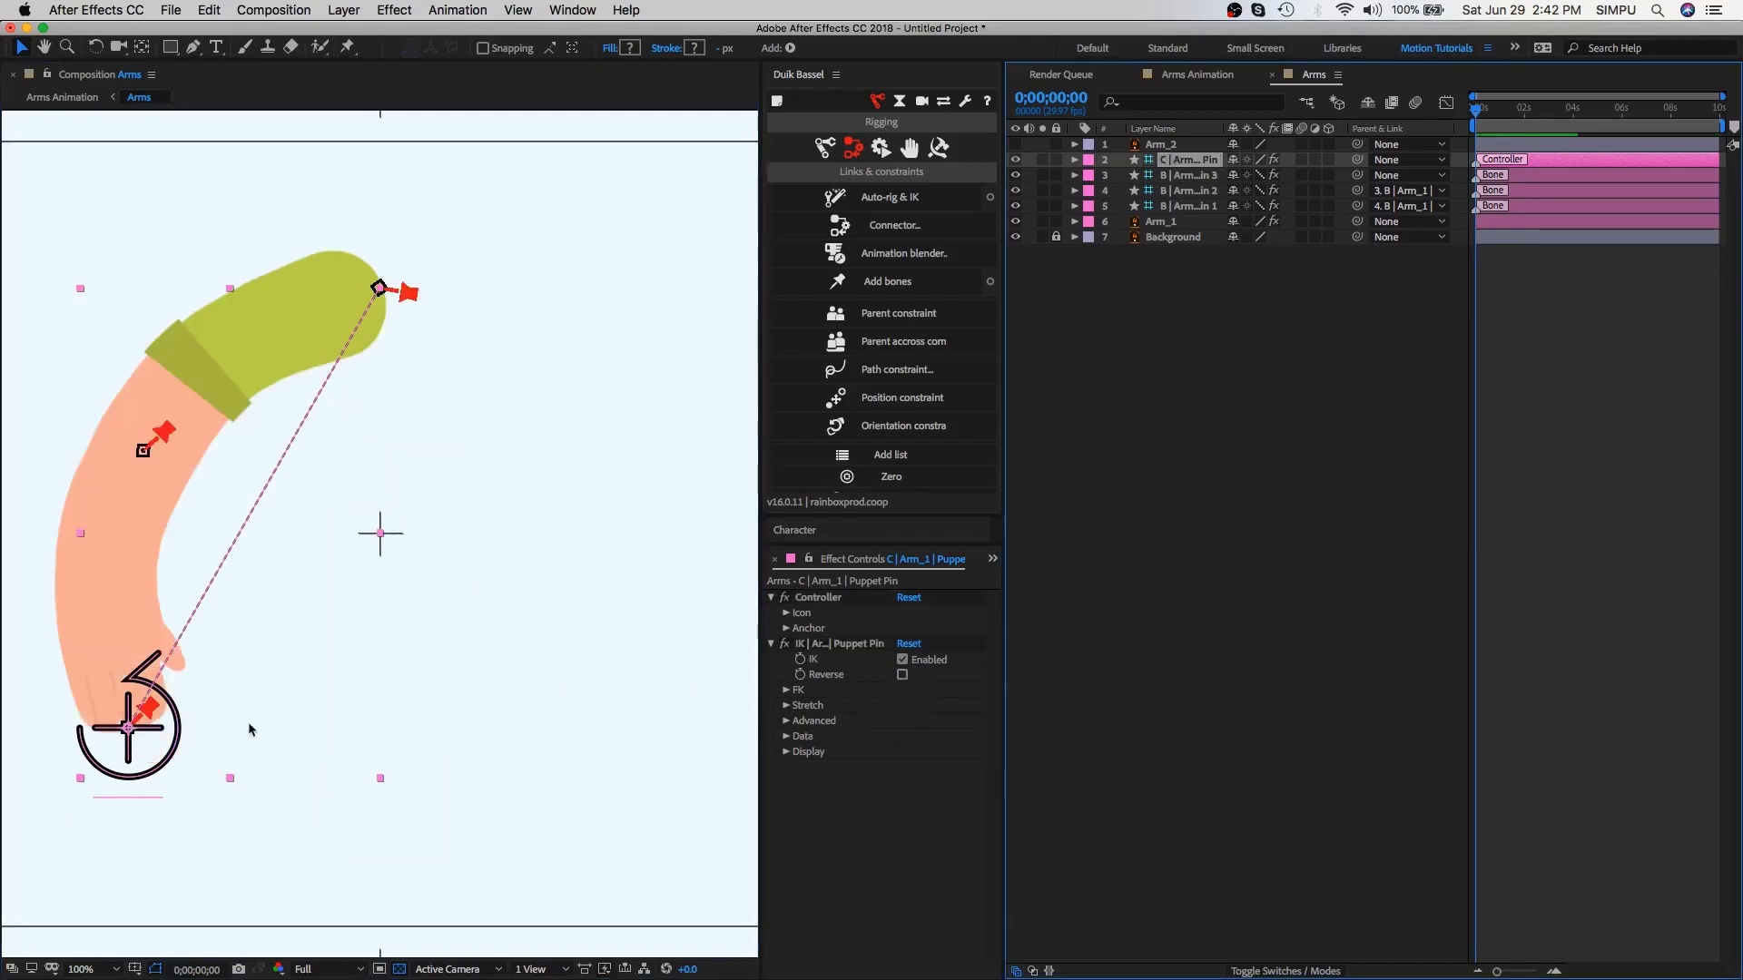
drag(134, 729, 561, 781)
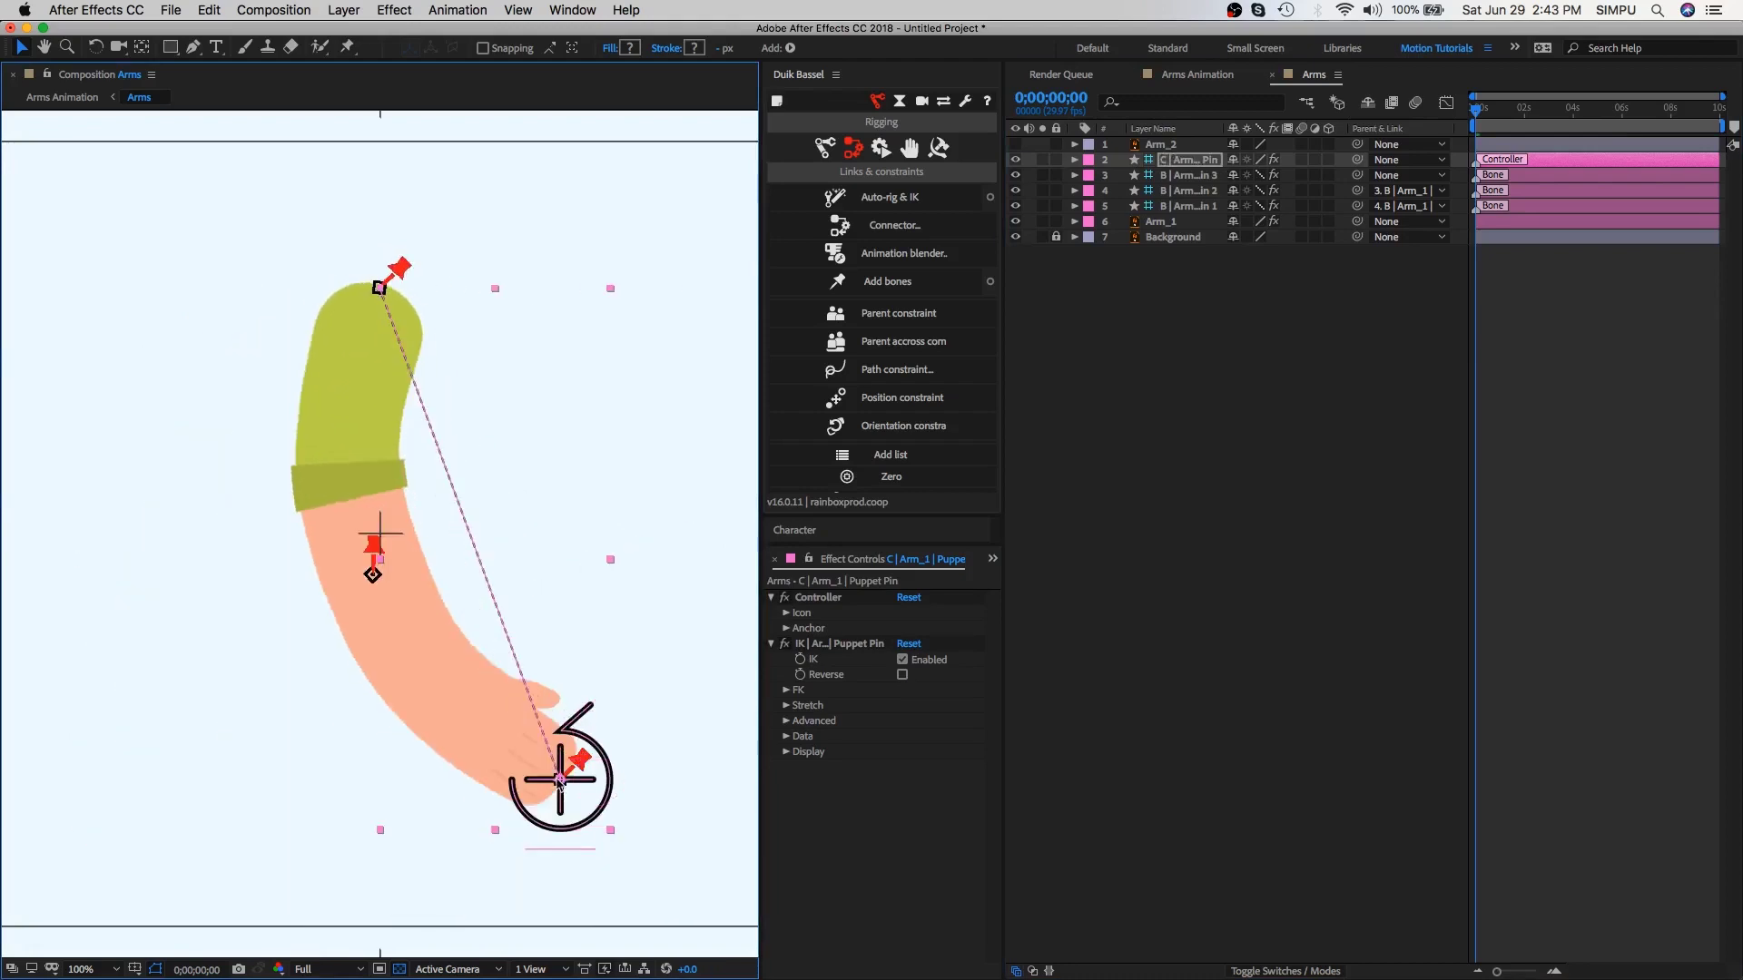
Step: At 50% zoom, set Arm_1's Puppet Mesh 1 Density to 12 and Expansion to 20
key(comma)
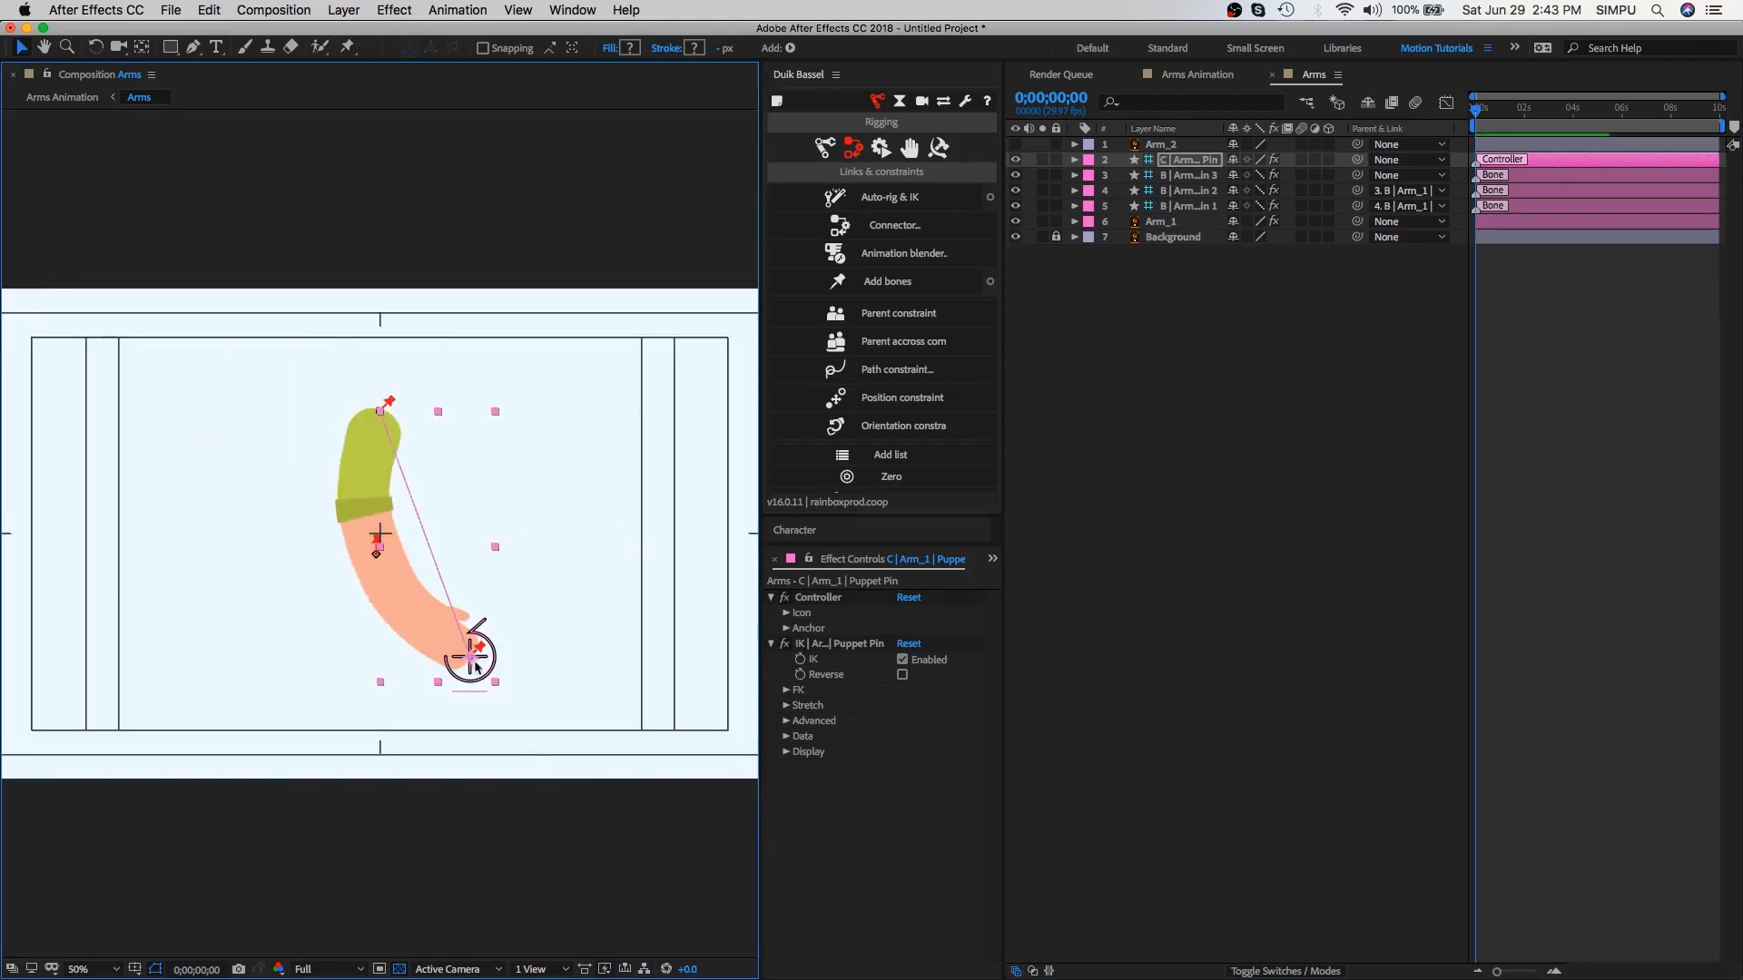
drag(488, 665, 331, 633)
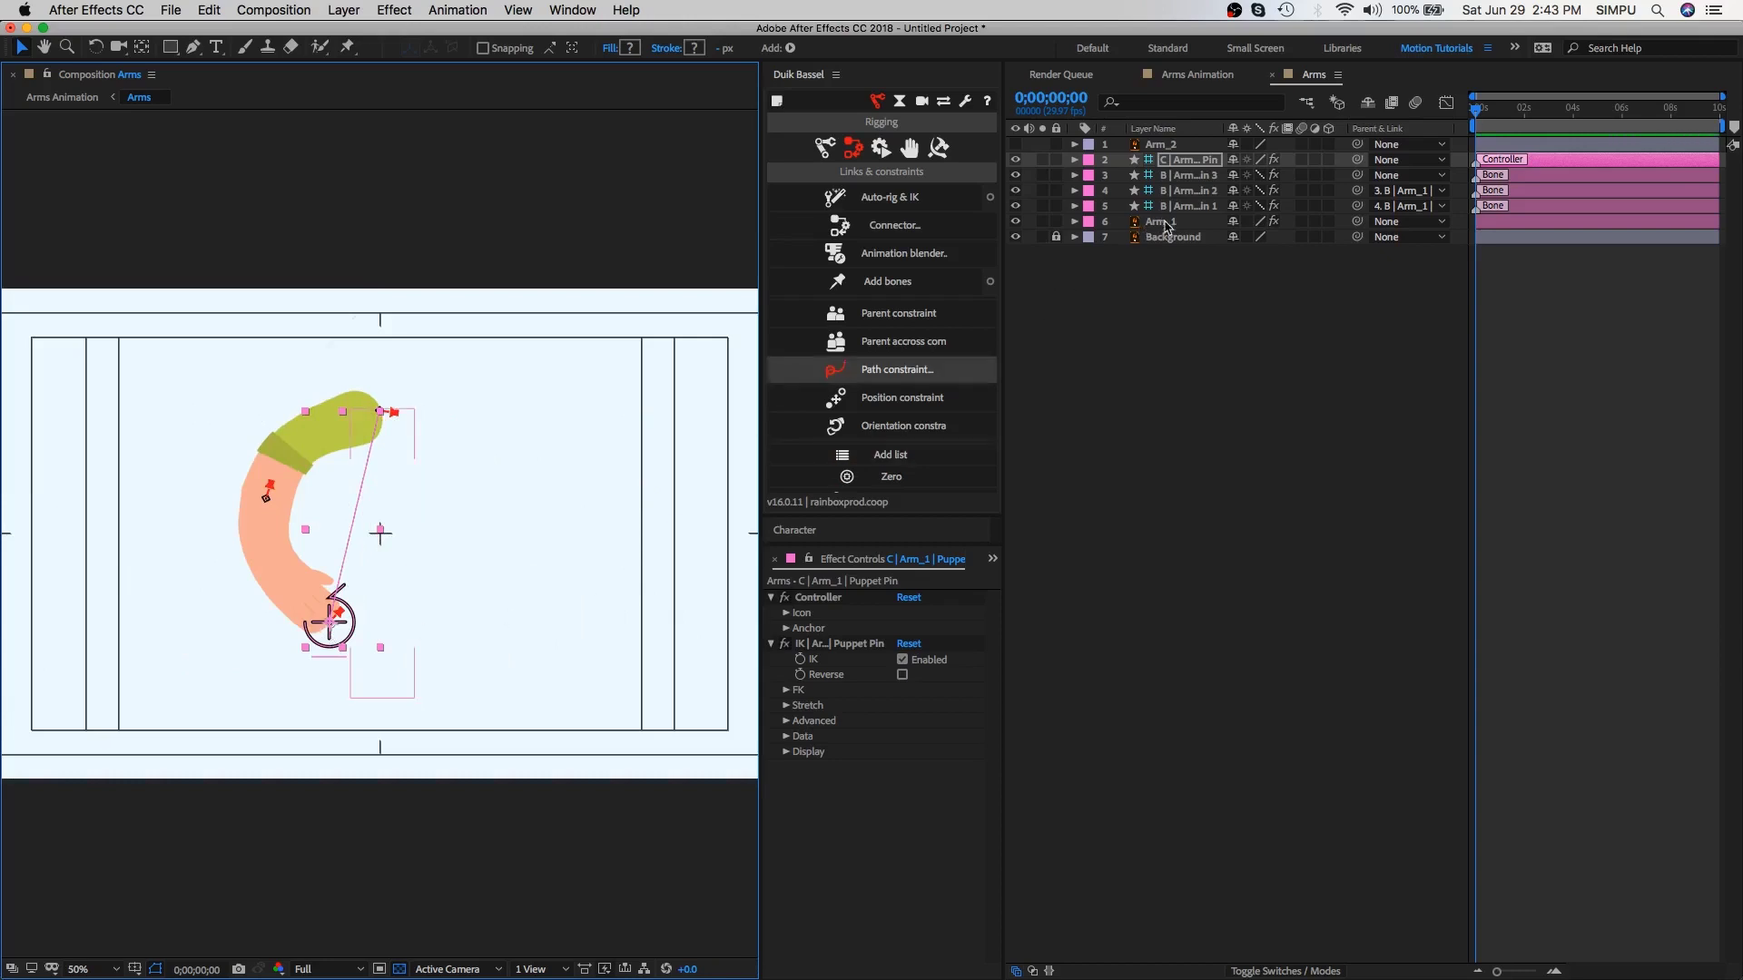
click(1162, 221)
click(1075, 222)
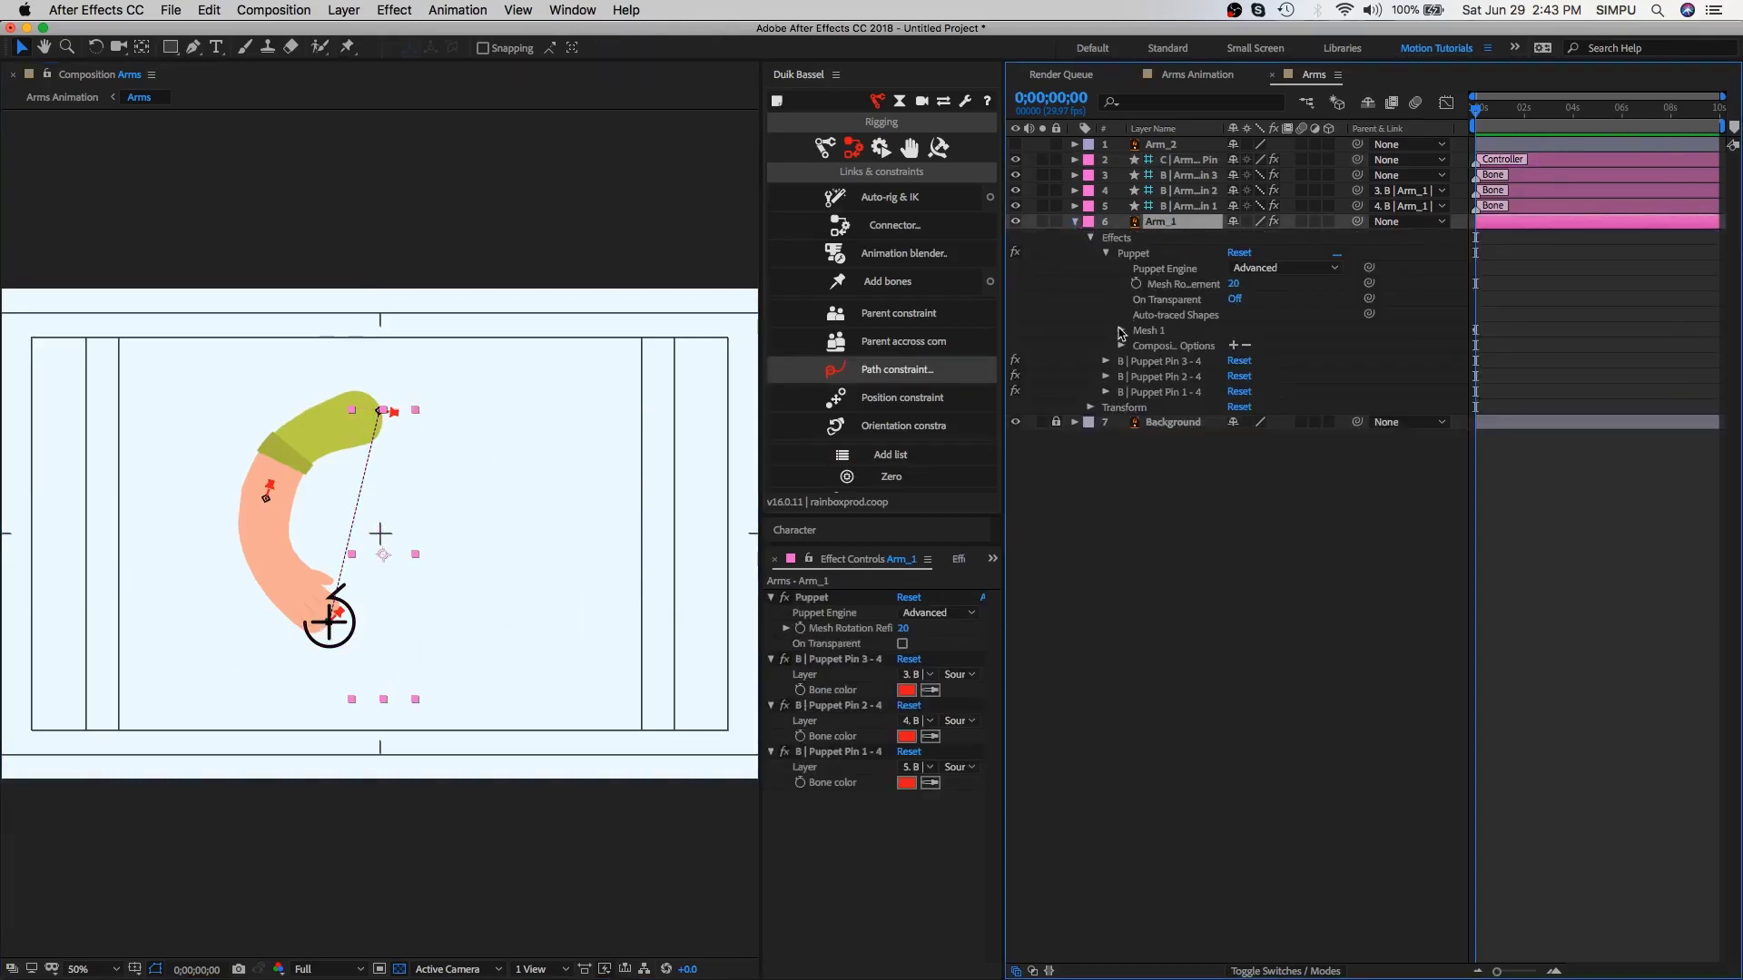
click(1121, 330)
drag(1231, 345, 1251, 350)
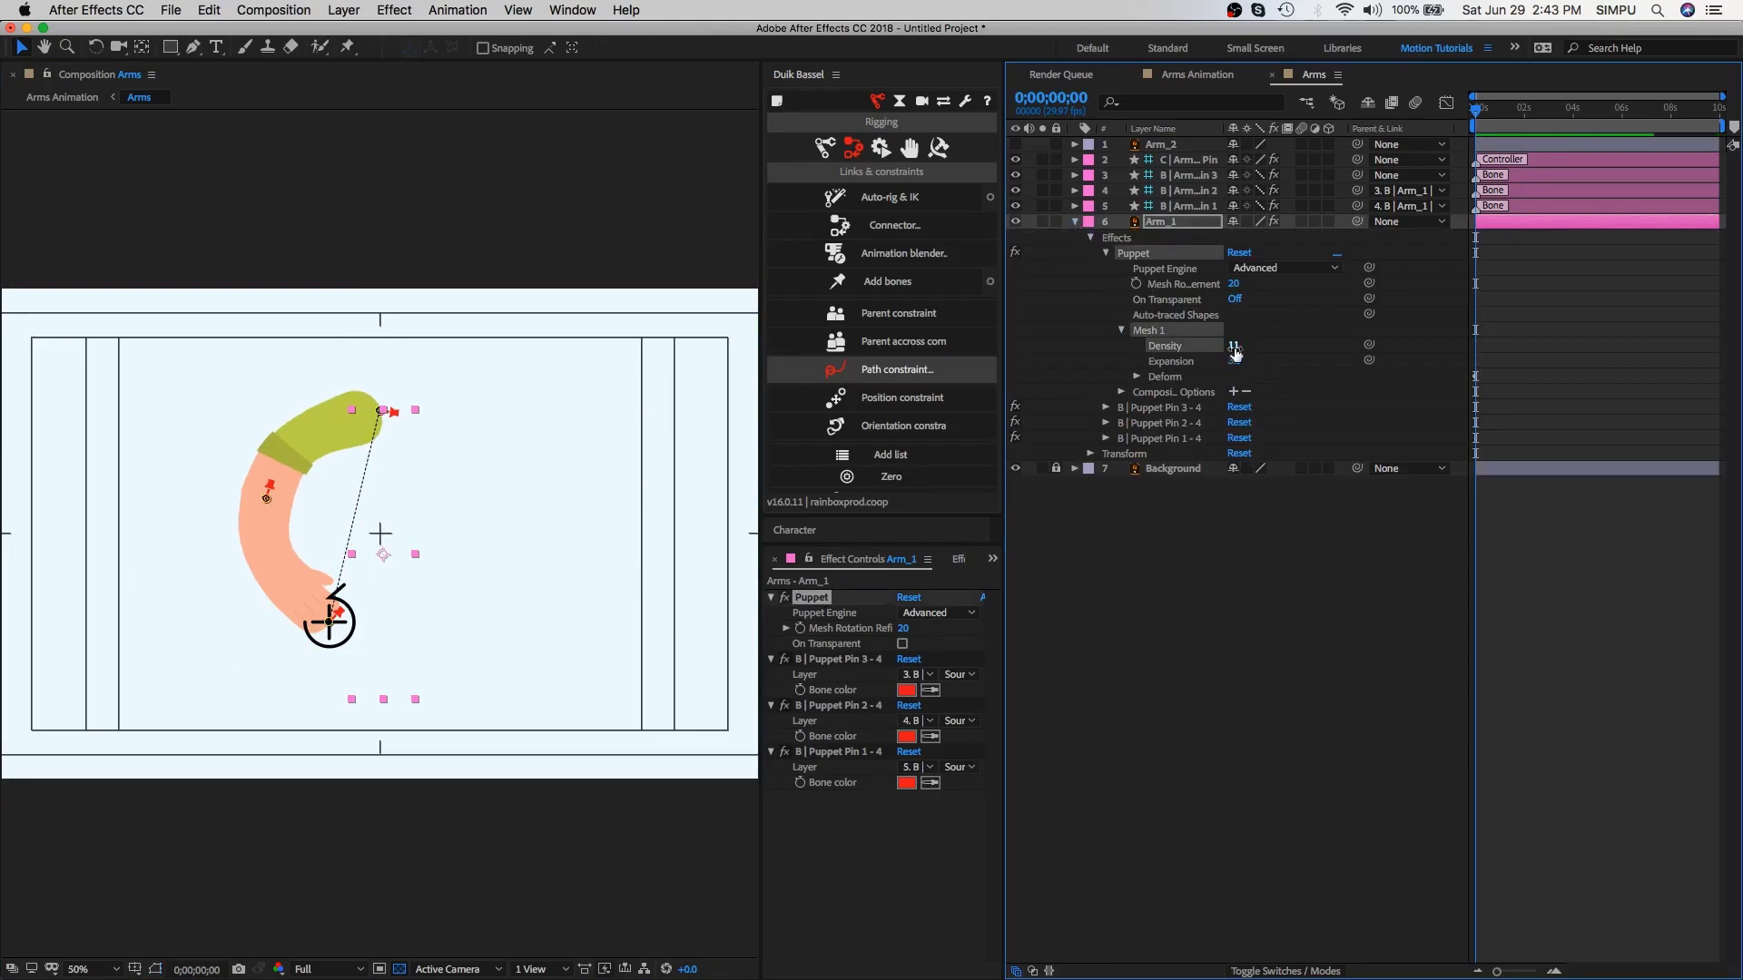
click(1237, 361)
text(2)
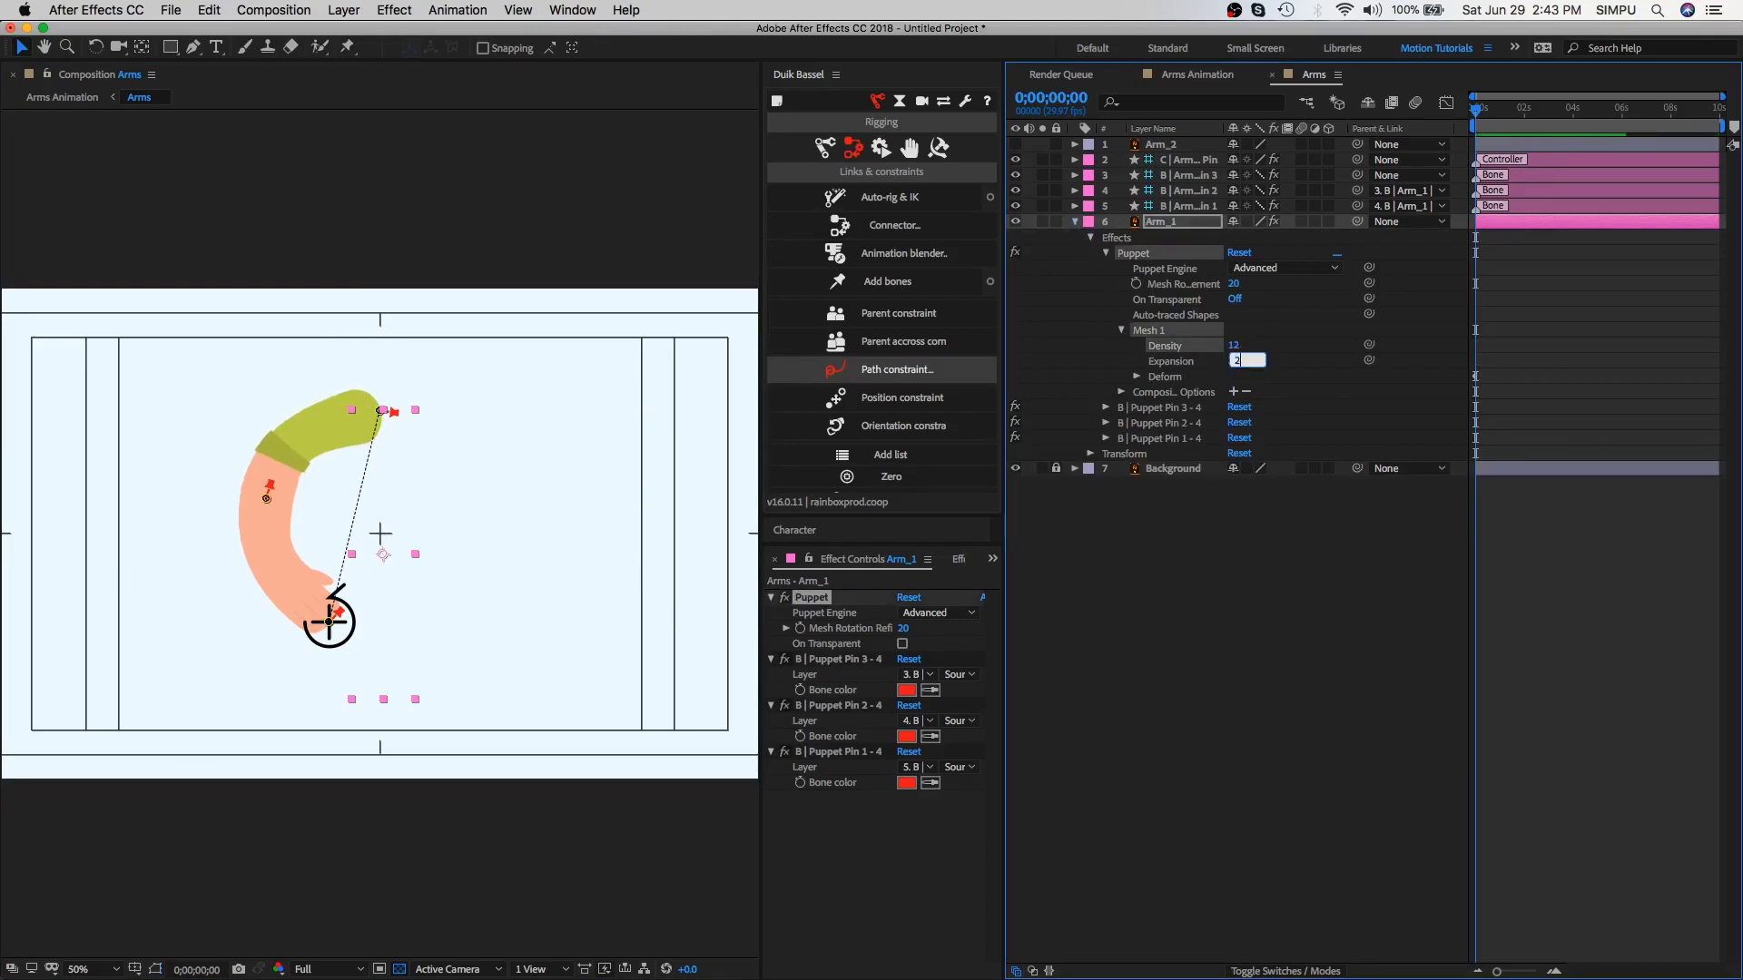
text(0)
key(Return)
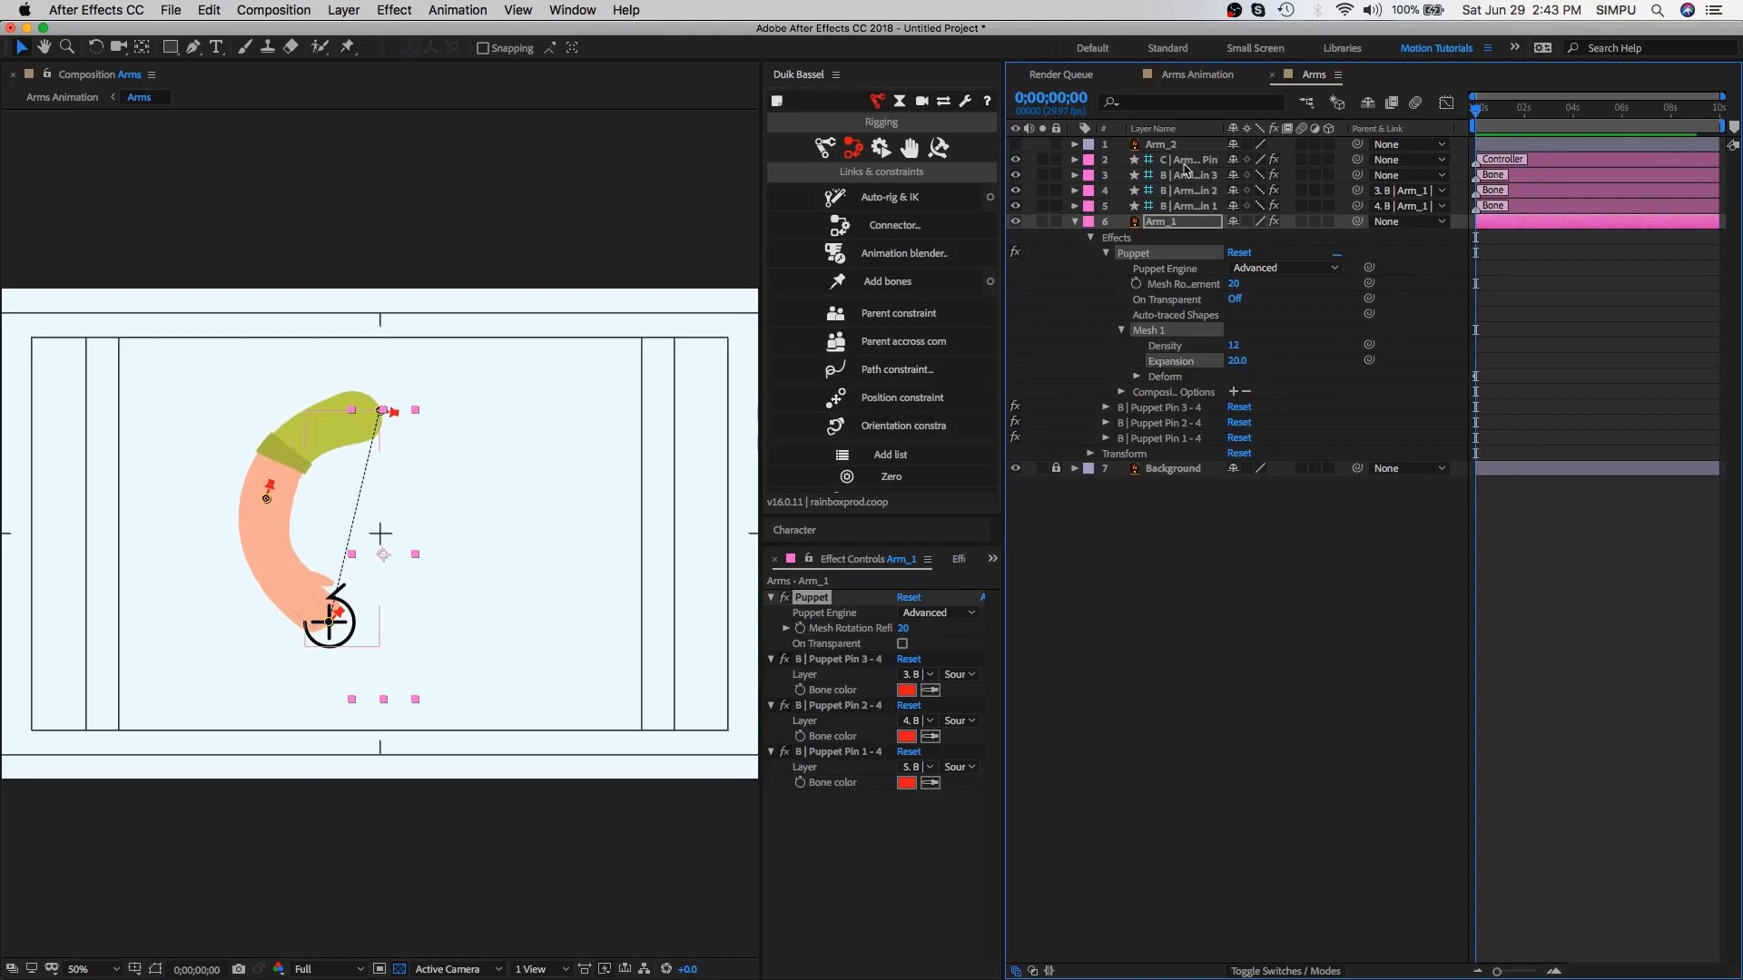
Step: Drag the hand controller to check the arm's smoother deformation
click(1185, 162)
drag(359, 639, 220, 623)
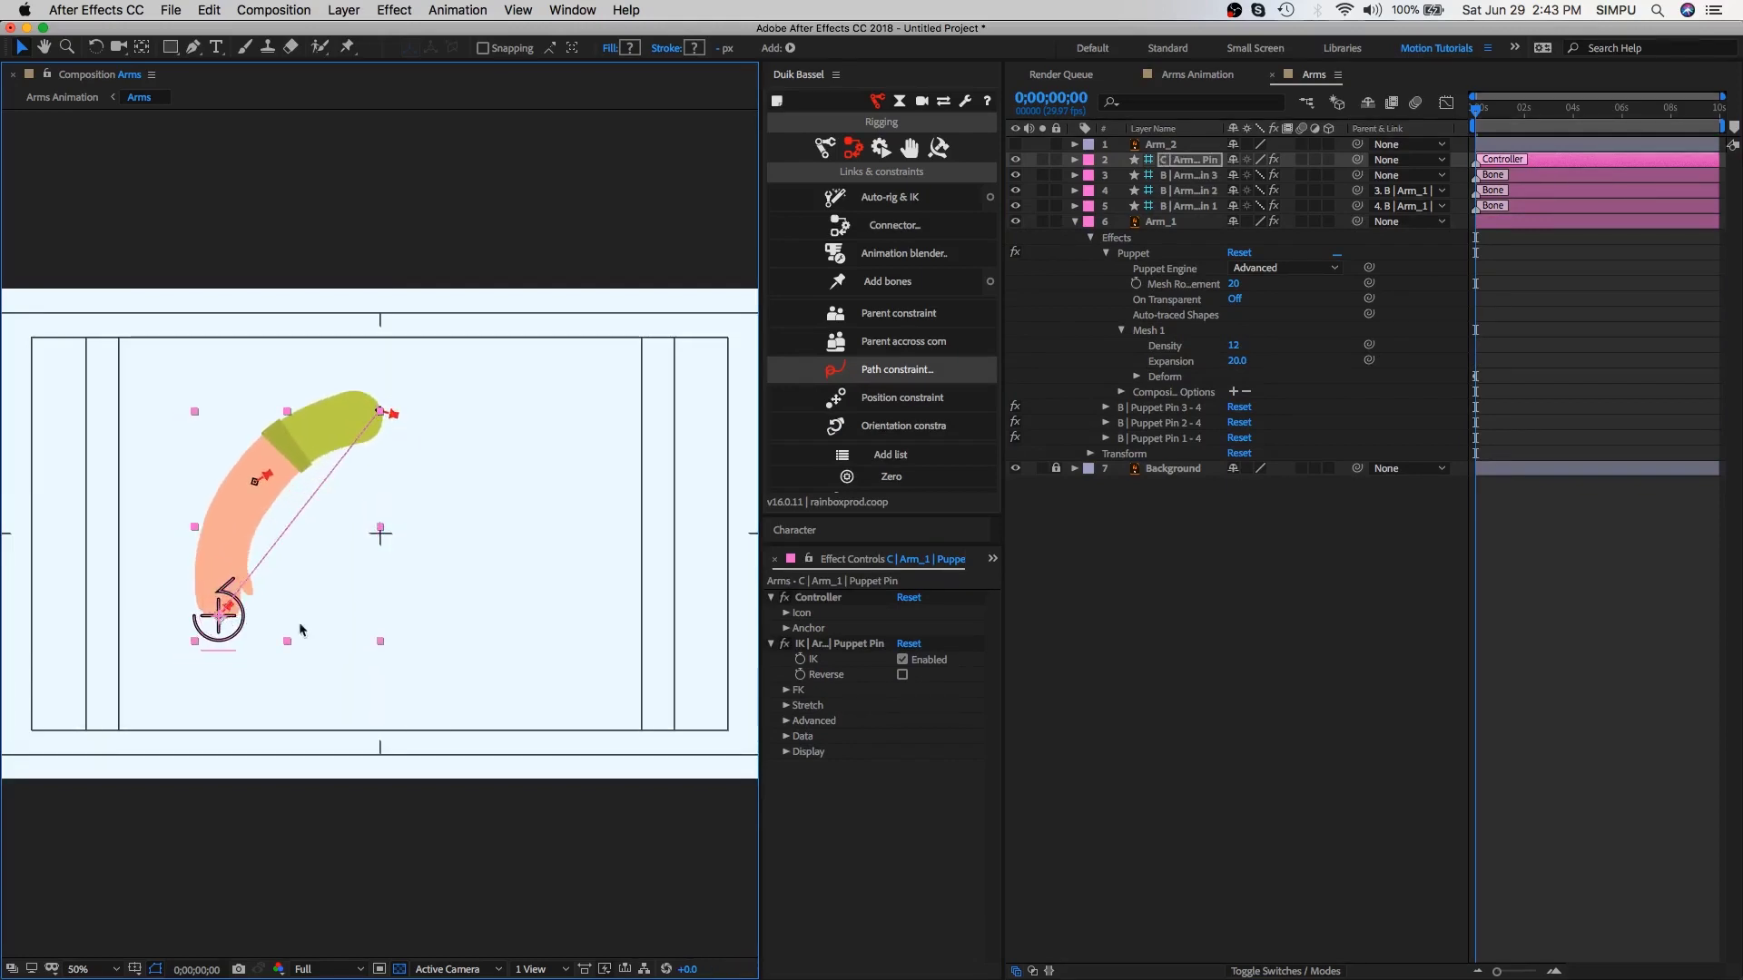
click(1076, 227)
Step: Show the arm controller's Position and trim the Arms composition to the new work area end
click(1076, 224)
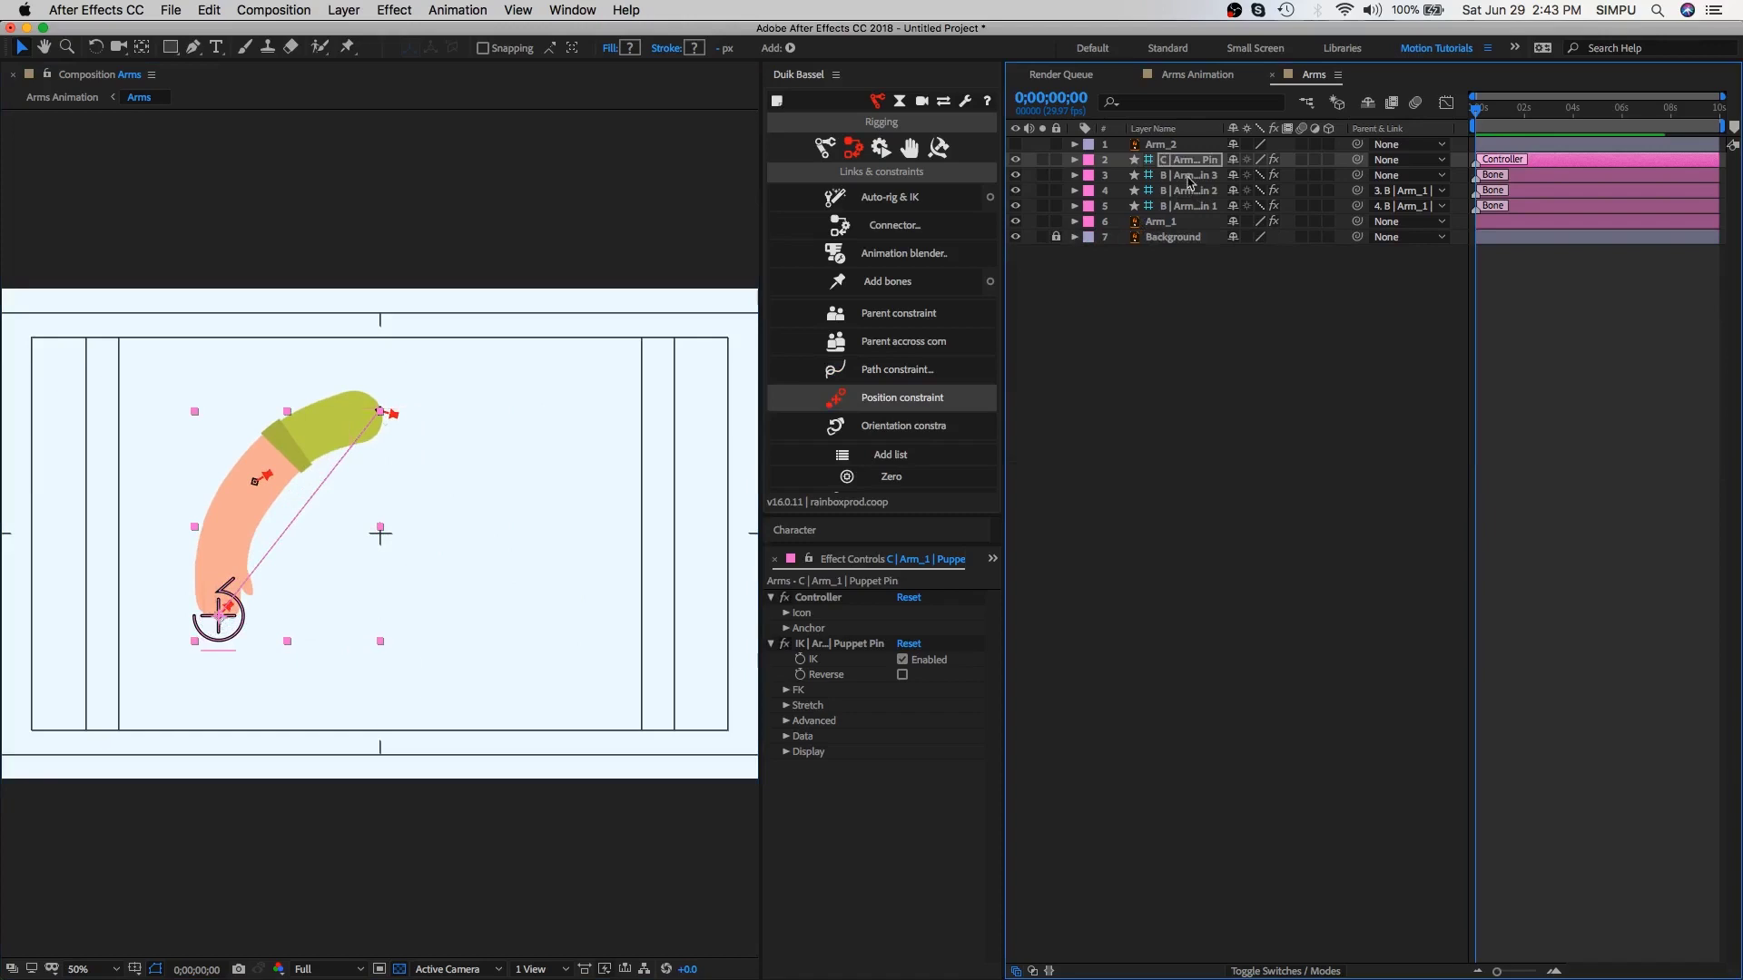
click(1187, 161)
key(p)
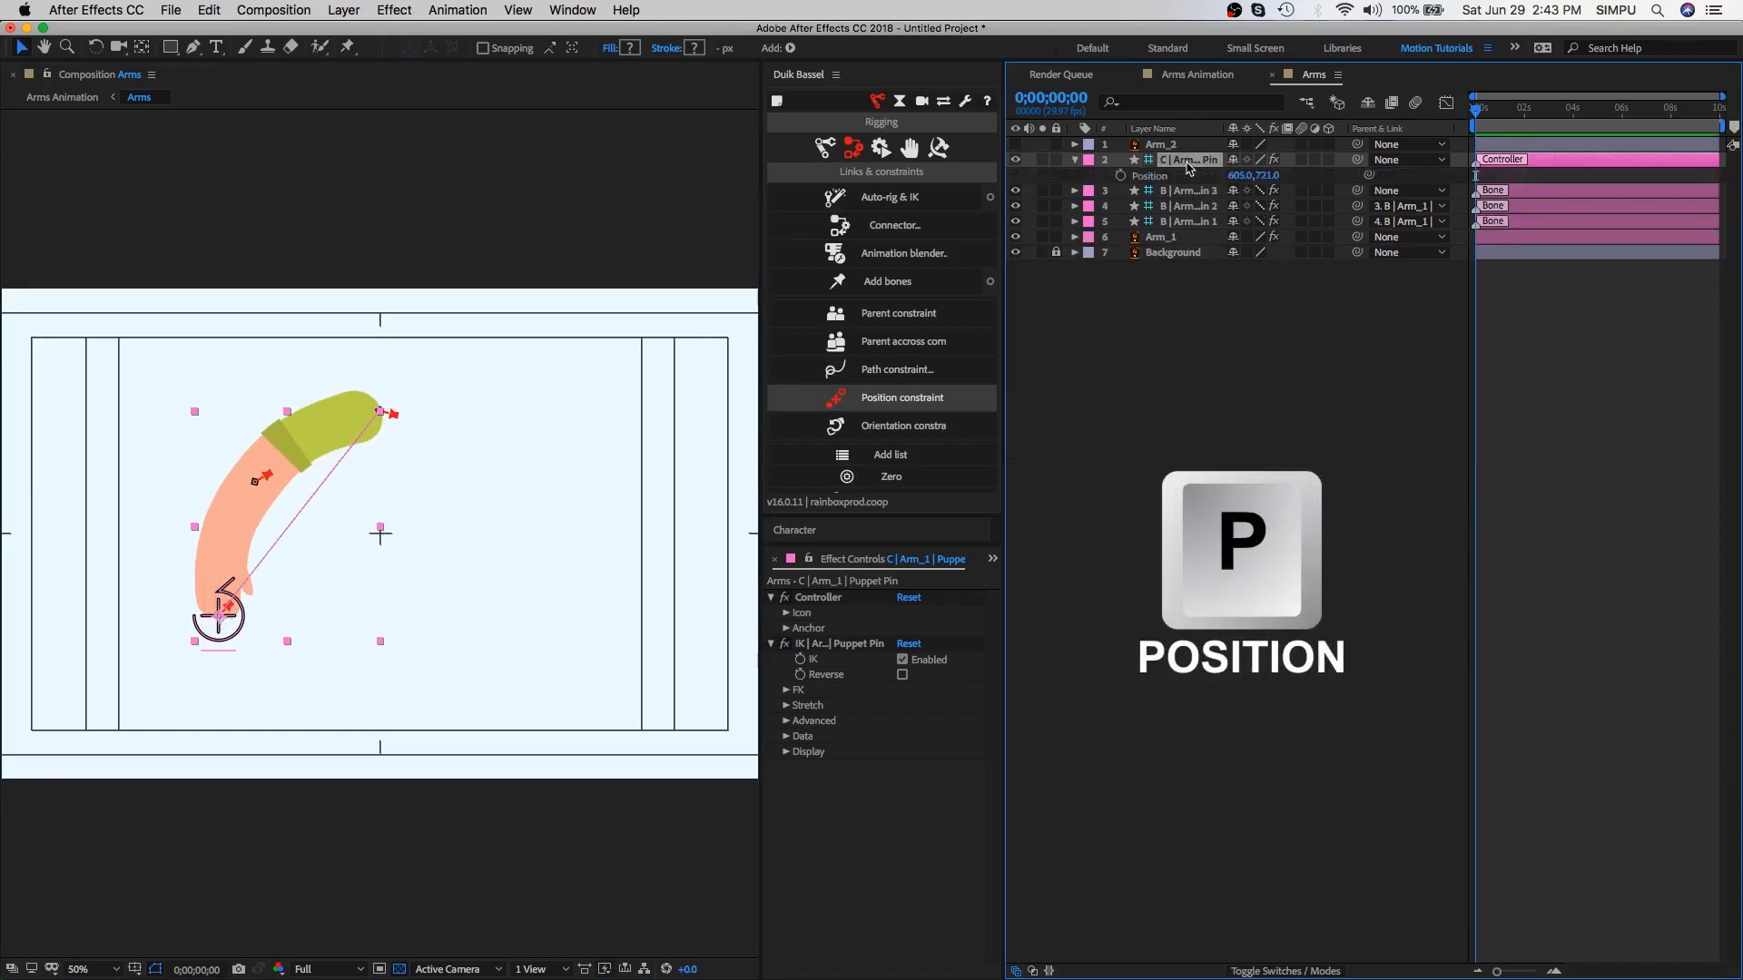
drag(1478, 120, 1548, 129)
key(n)
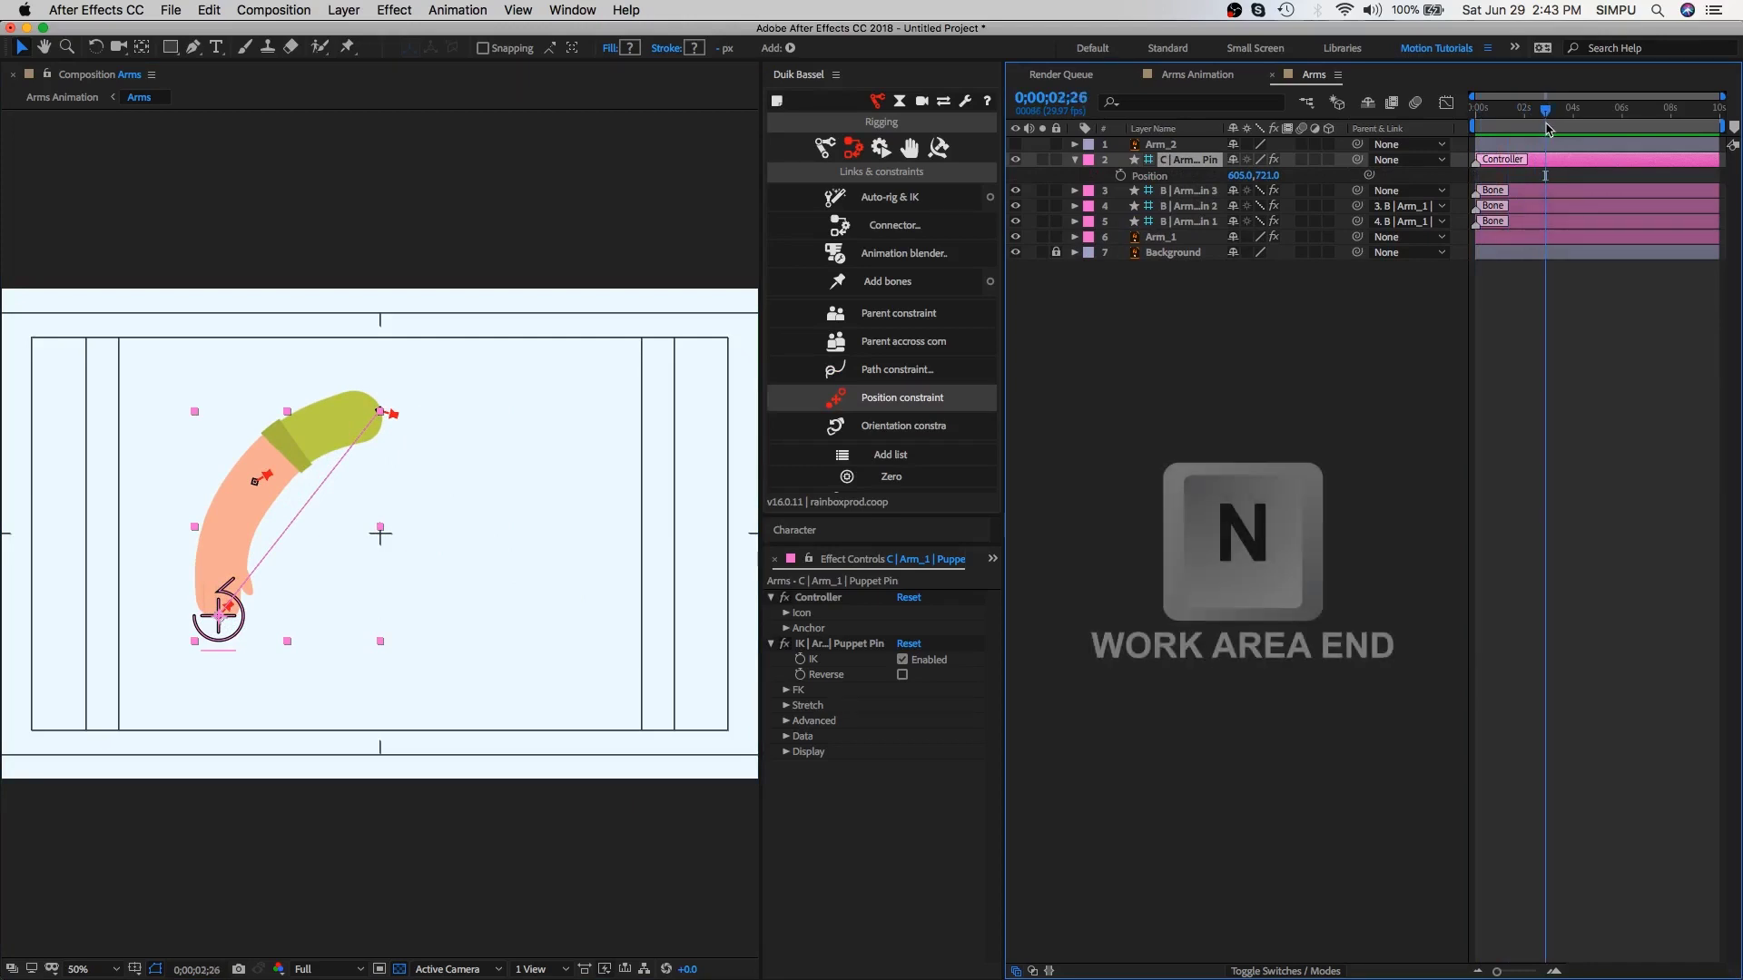
right_click(1549, 130)
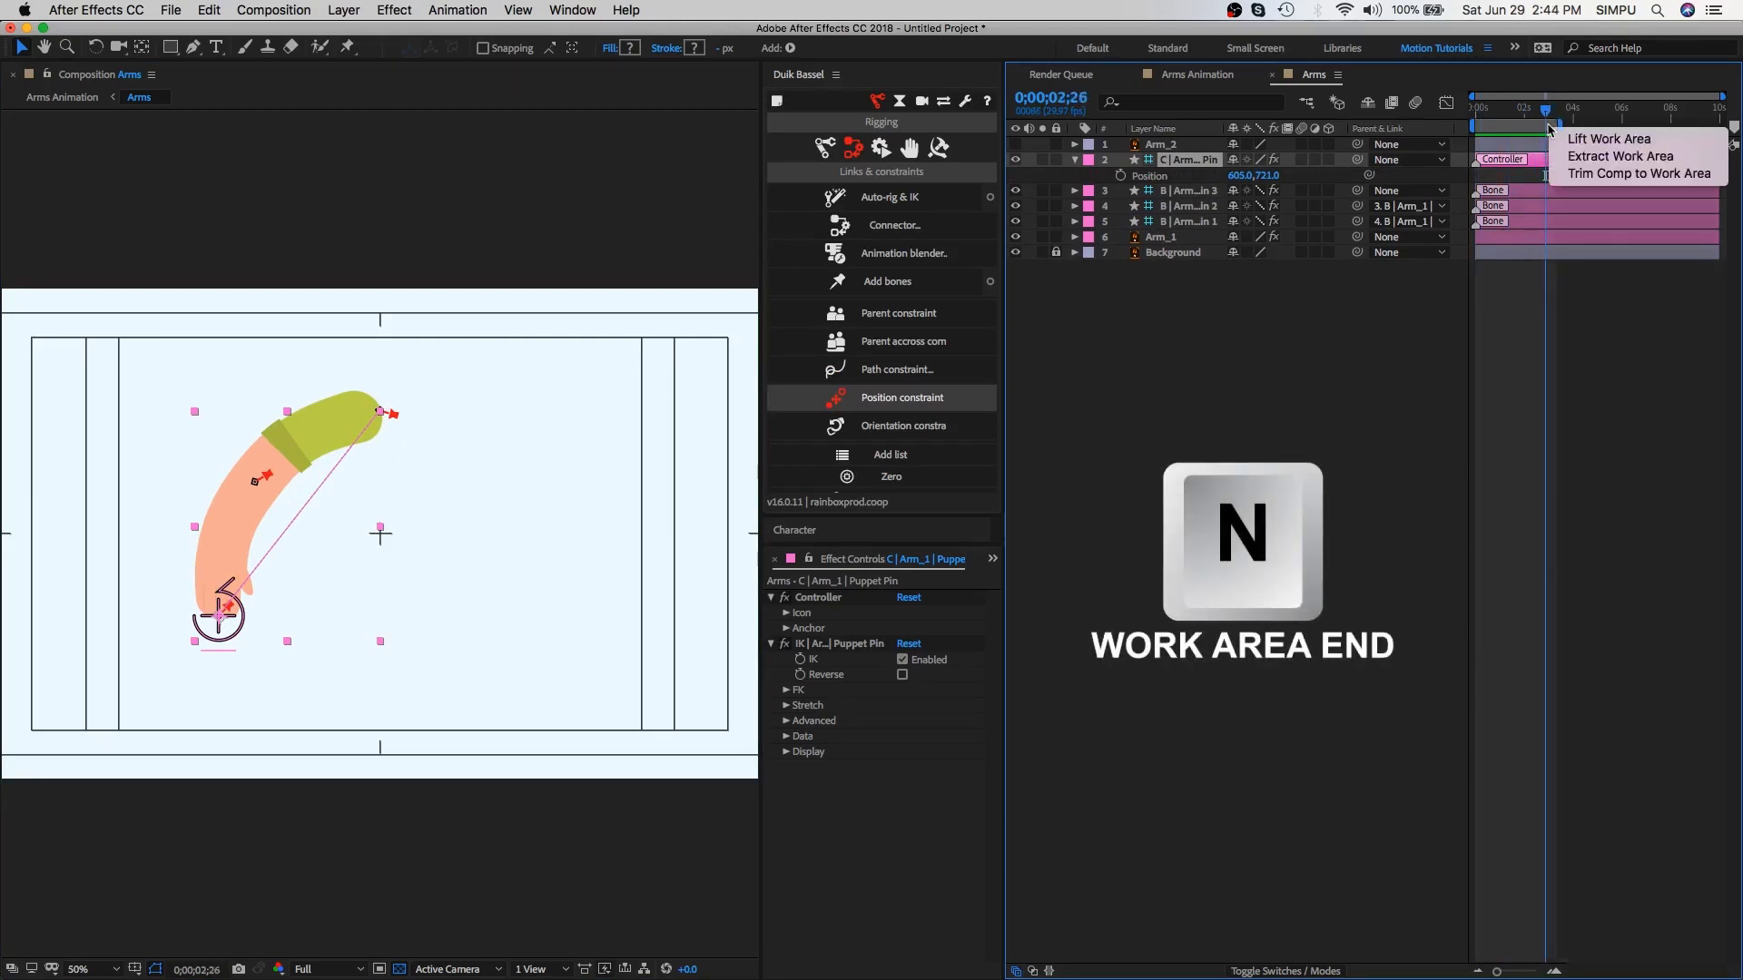
click(1595, 176)
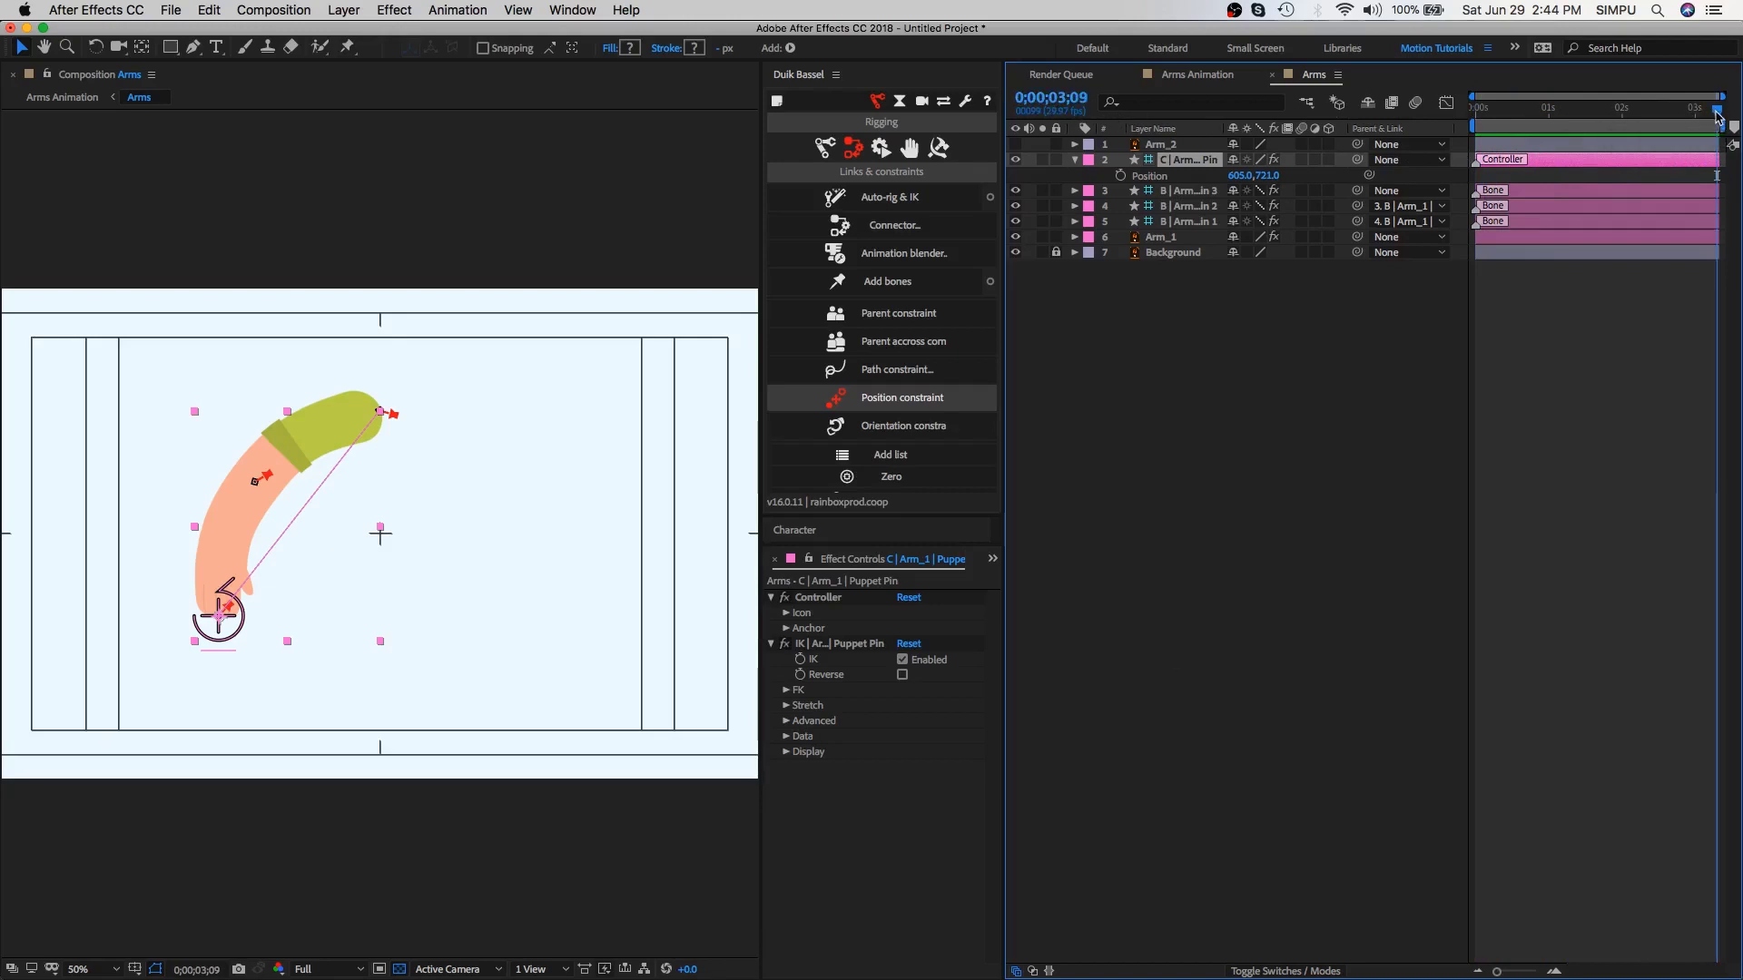
Step: Add a starting Position keyframe of 605.0,721.0 on the controller at 0;00;00;00
drag(1710, 116, 1413, 159)
click(1122, 177)
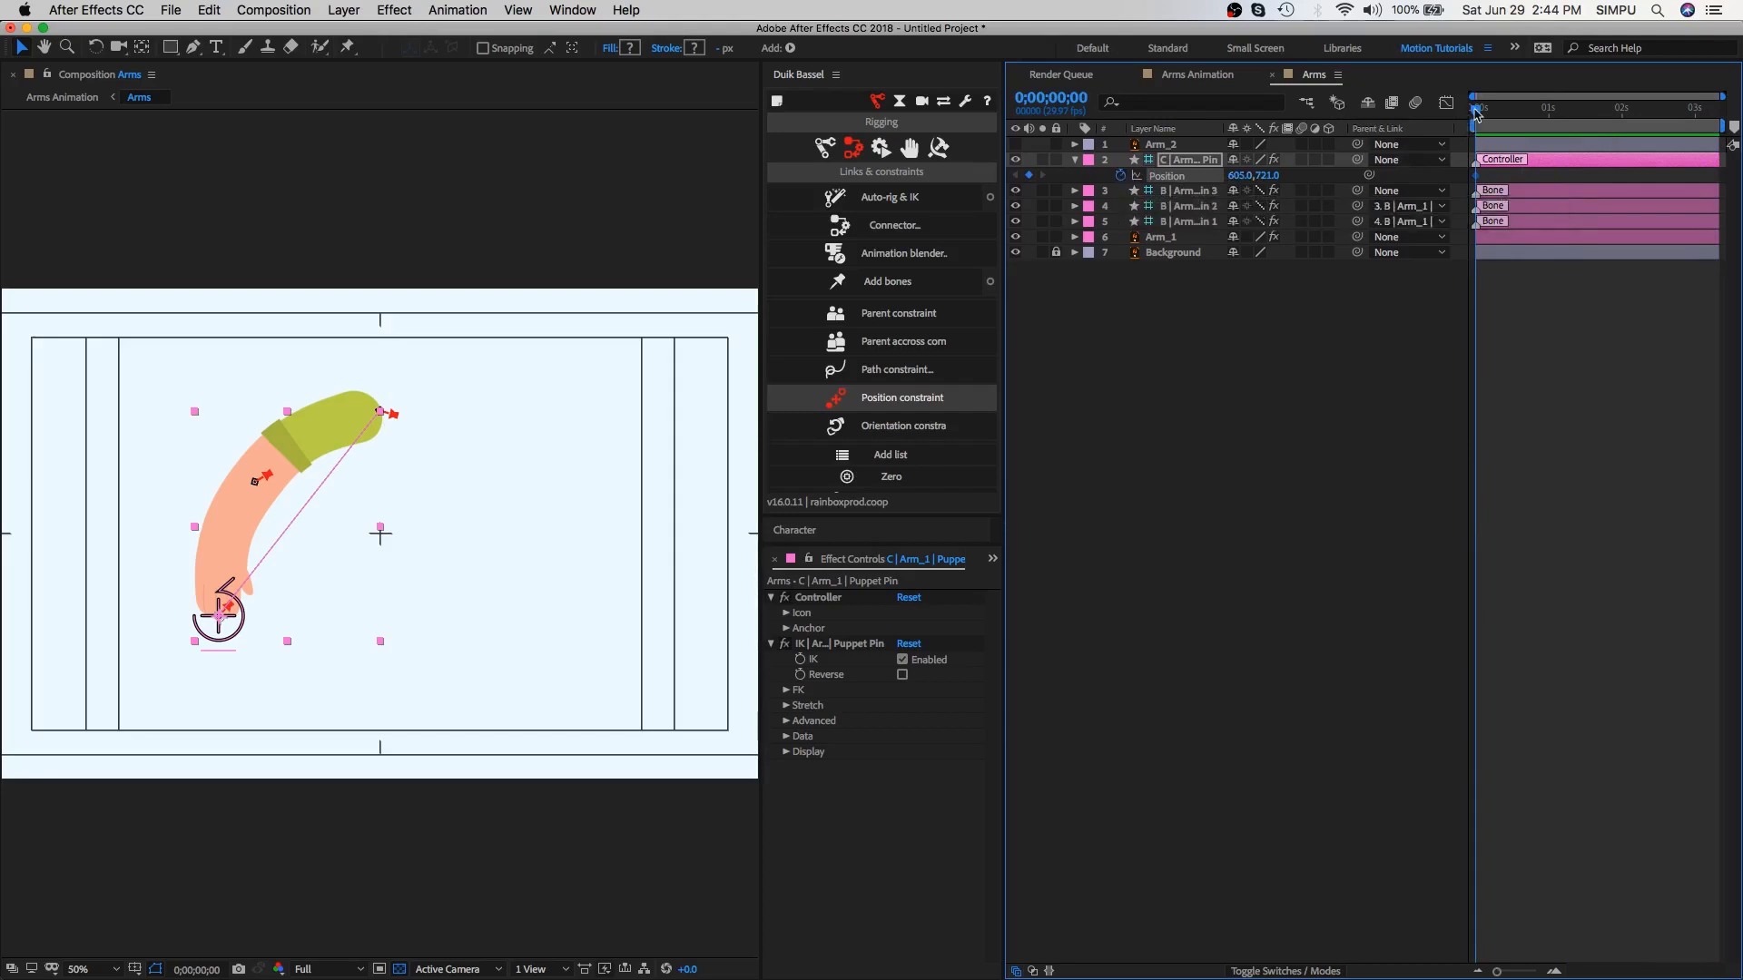
drag(1477, 110, 1525, 119)
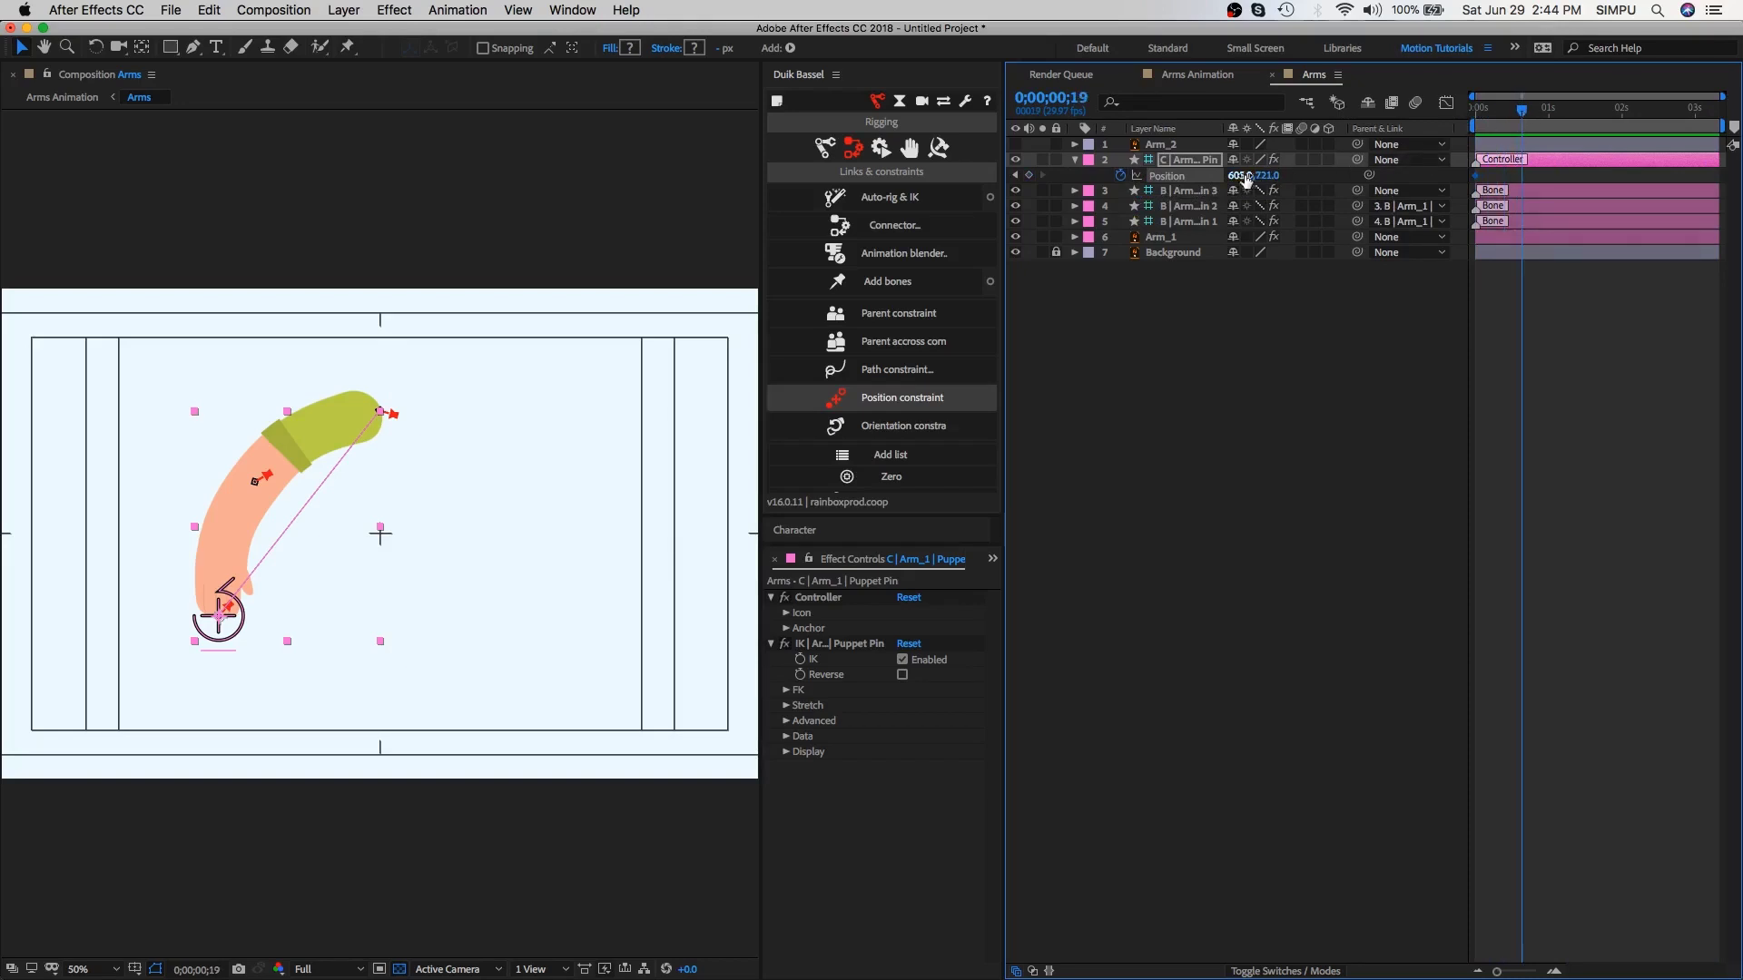
Step: Swing the controller right to 1333.0,721.0 at 0;00;00;19, straightening the arm
drag(1234, 175, 1737, 197)
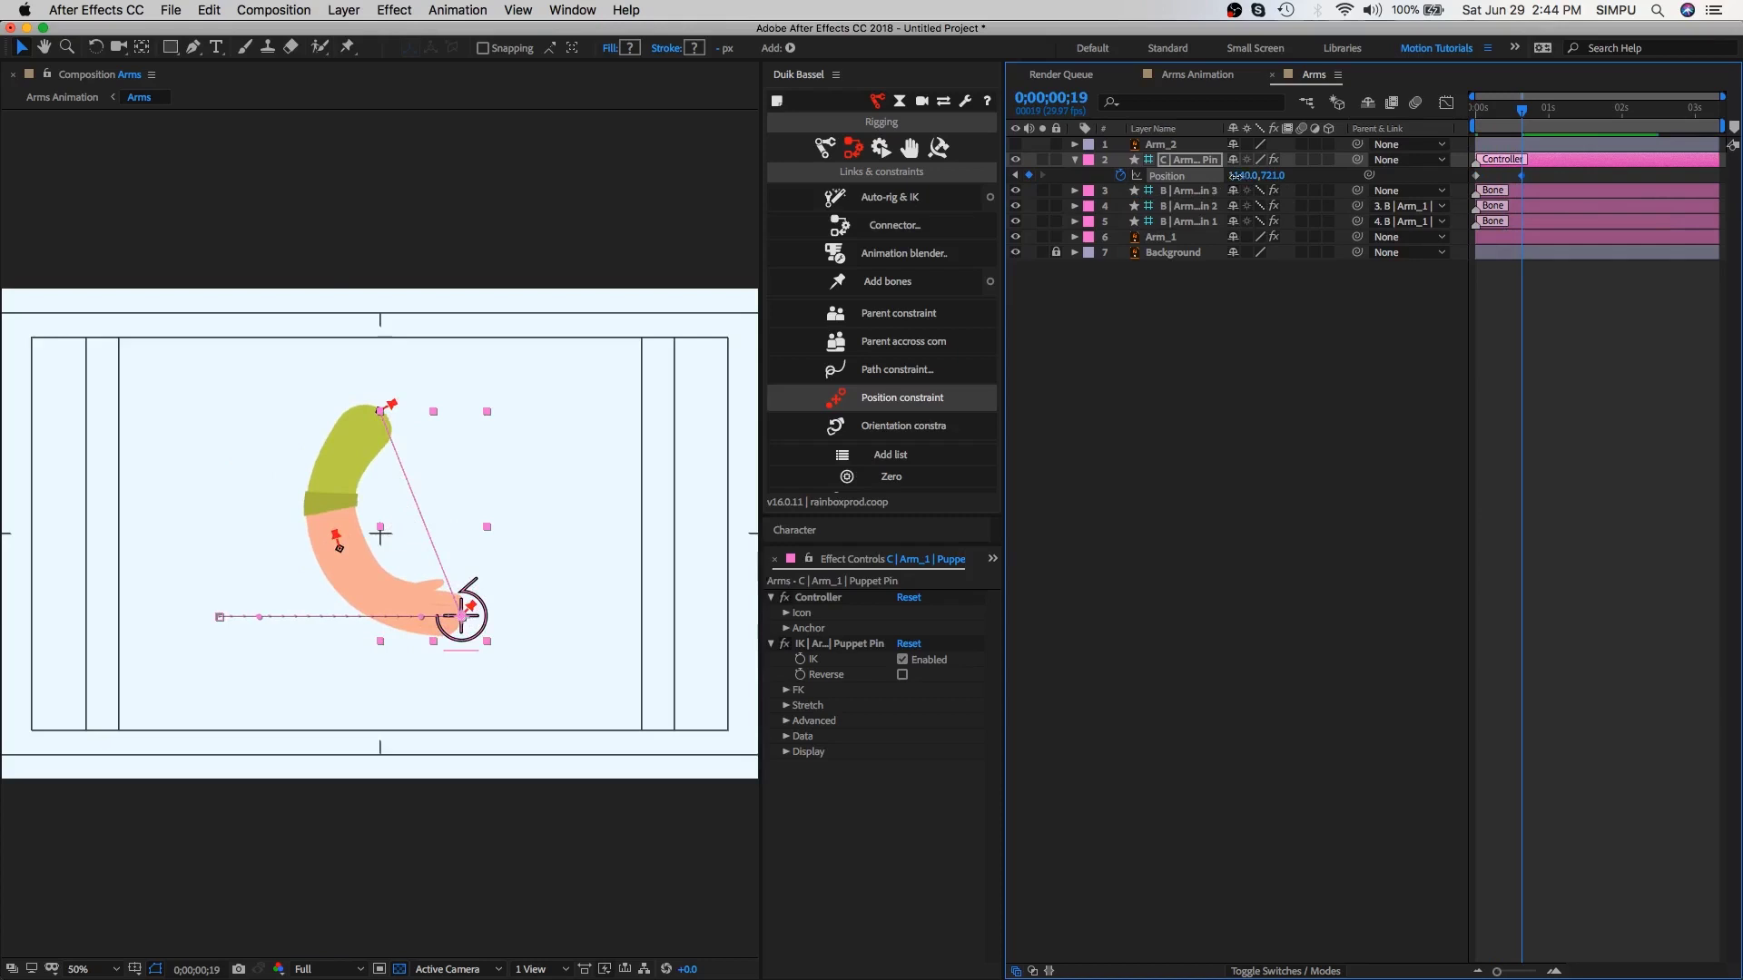
drag(1235, 175, 1411, 177)
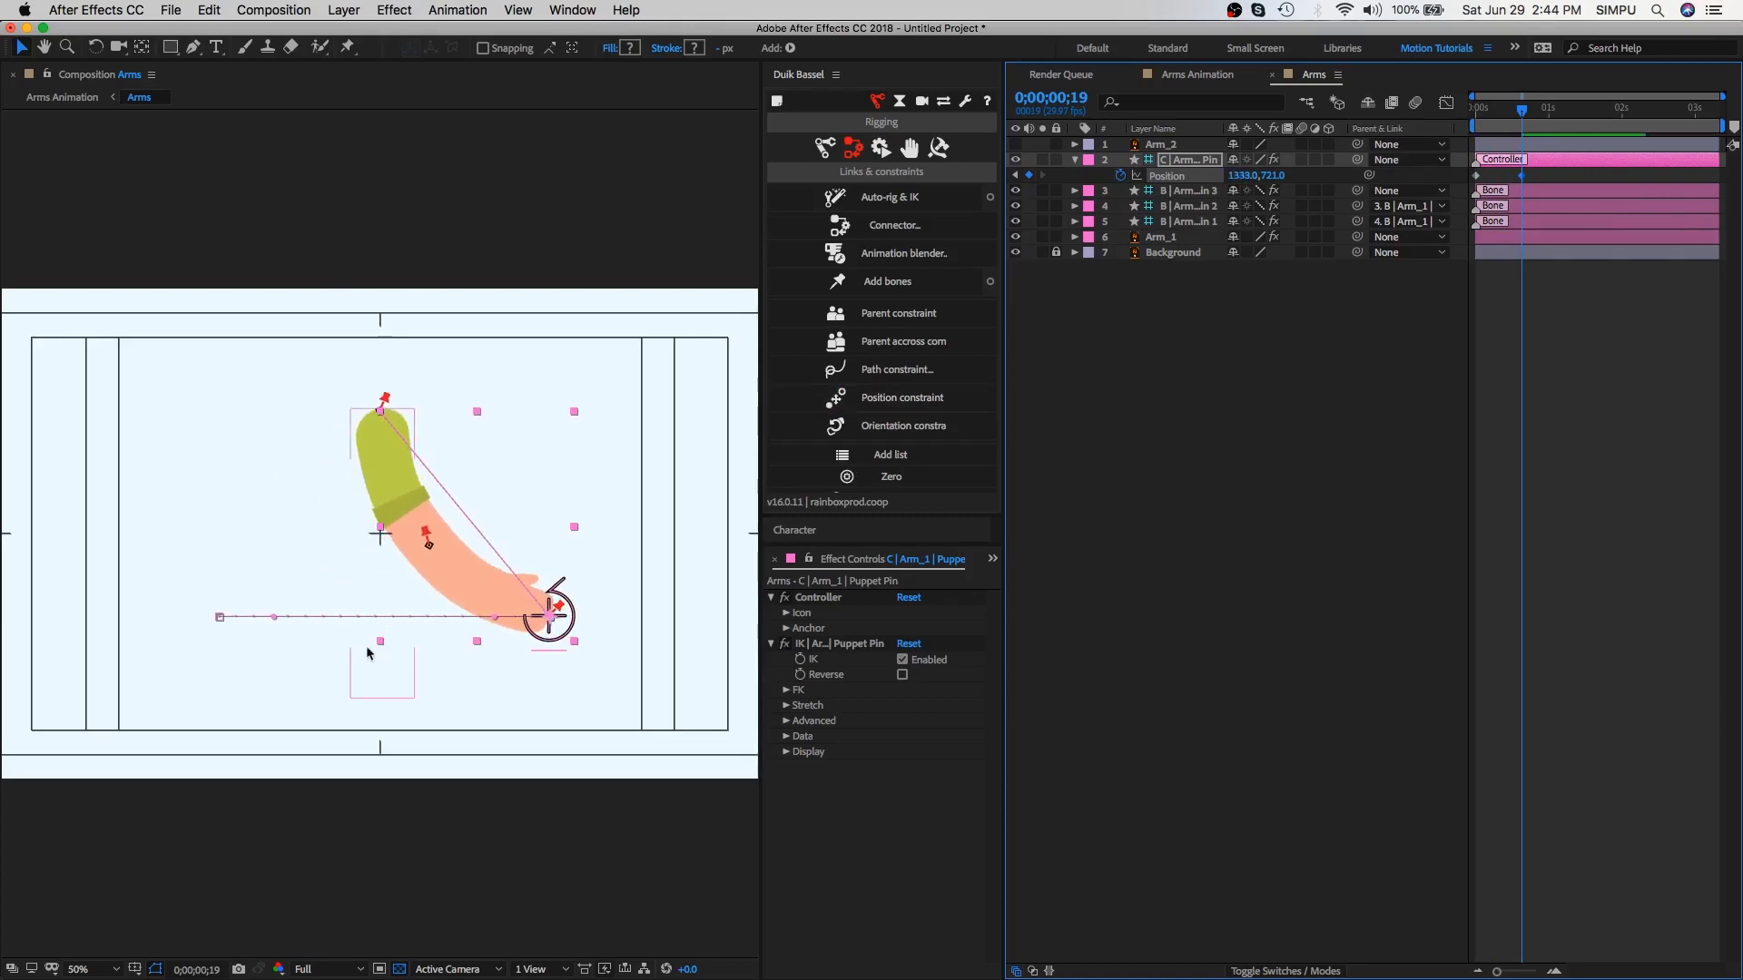
scroll(400, 572, up, 2)
drag(761, 472, 846, 476)
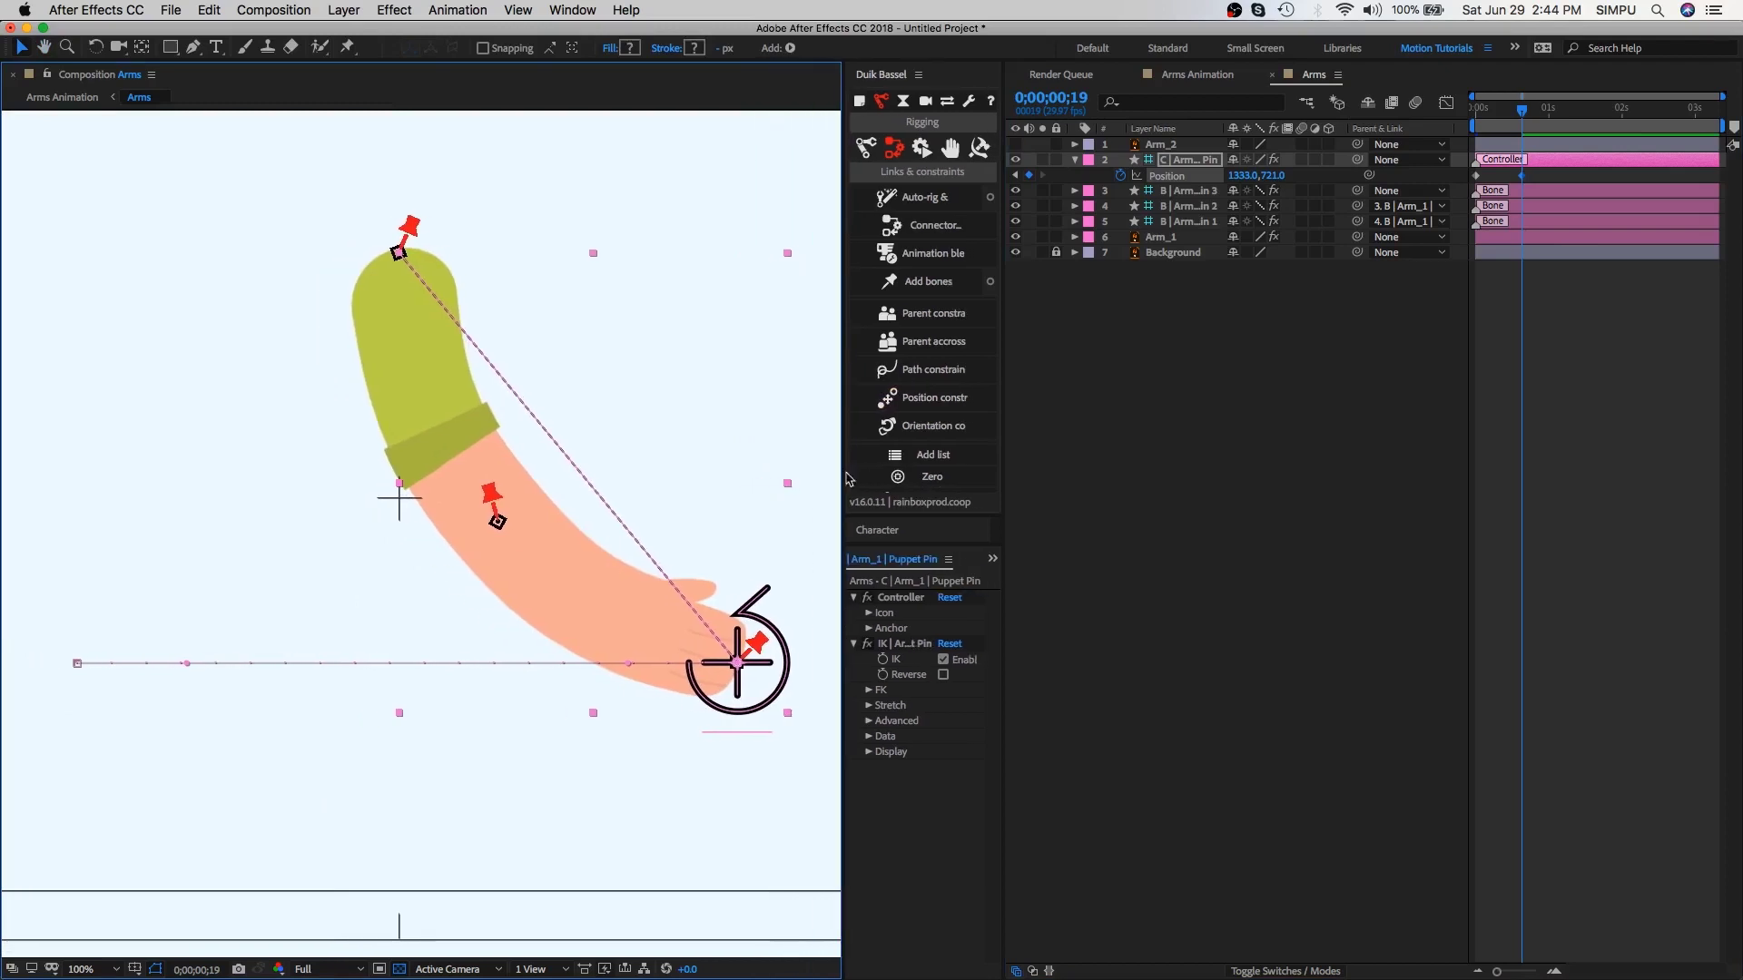
drag(1002, 468, 1028, 472)
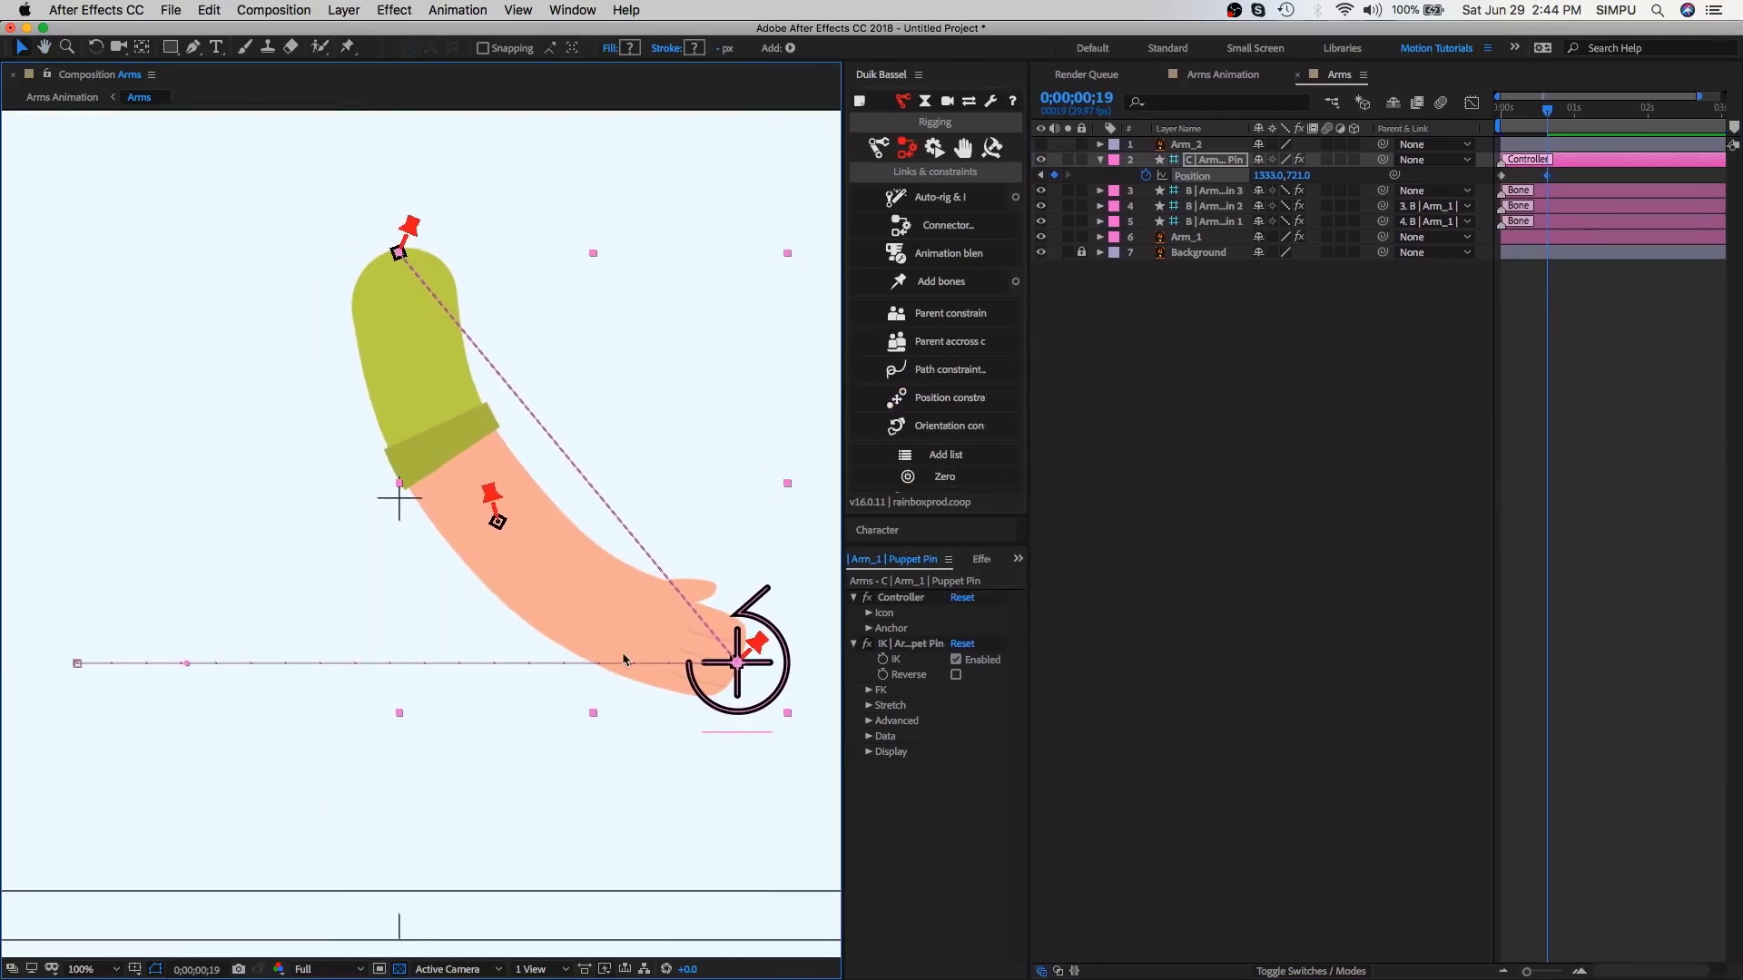
Step: Curve both ends of the motion path, then bring the controller back to 586.0,721.0 at 0;00;01;08
drag(188, 669, 192, 731)
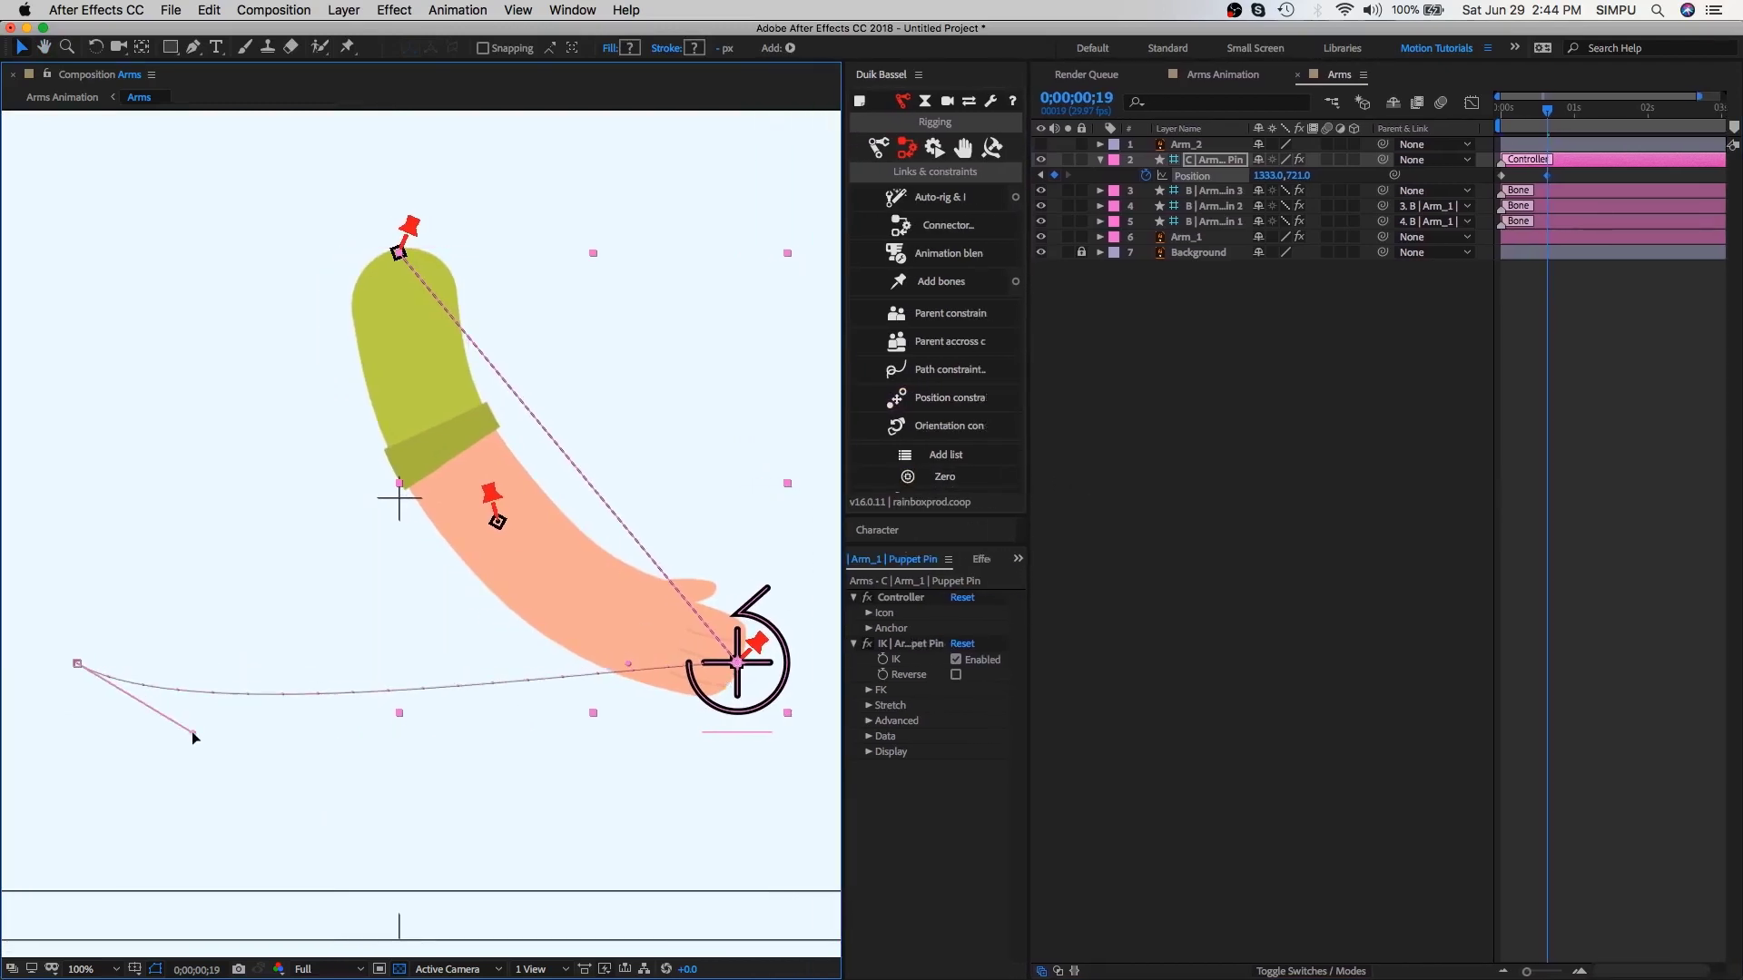
drag(628, 663, 594, 737)
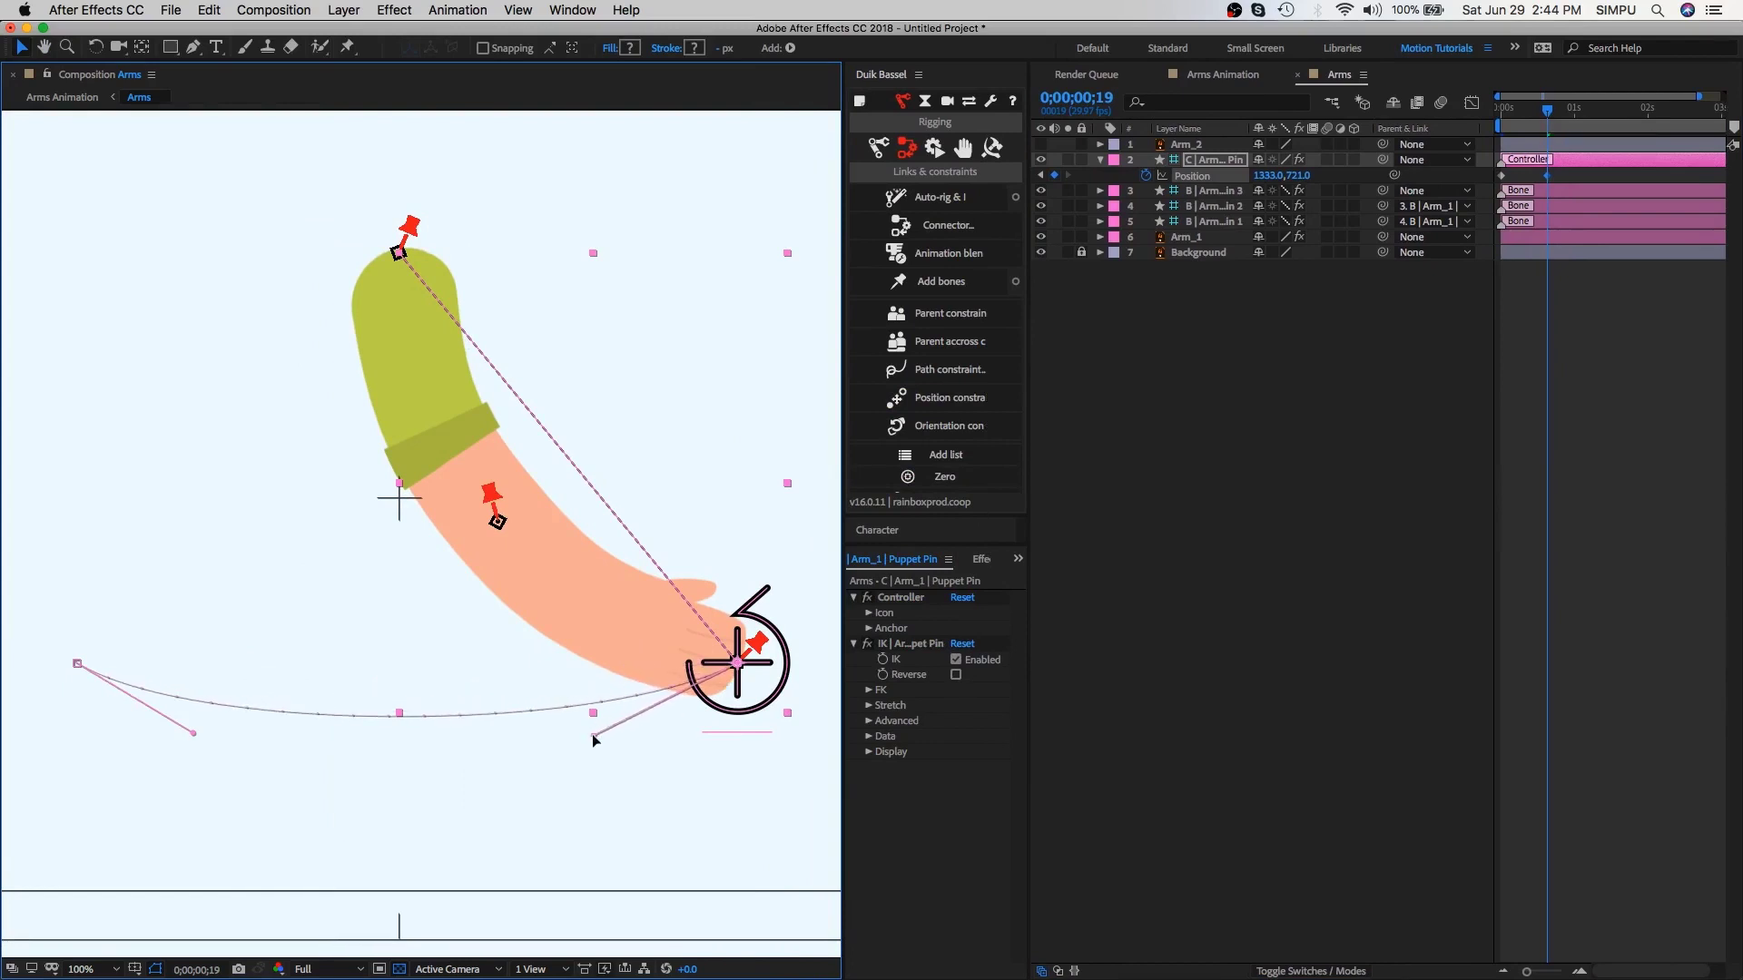
drag(1554, 112, 1595, 110)
drag(1271, 176, 671, 260)
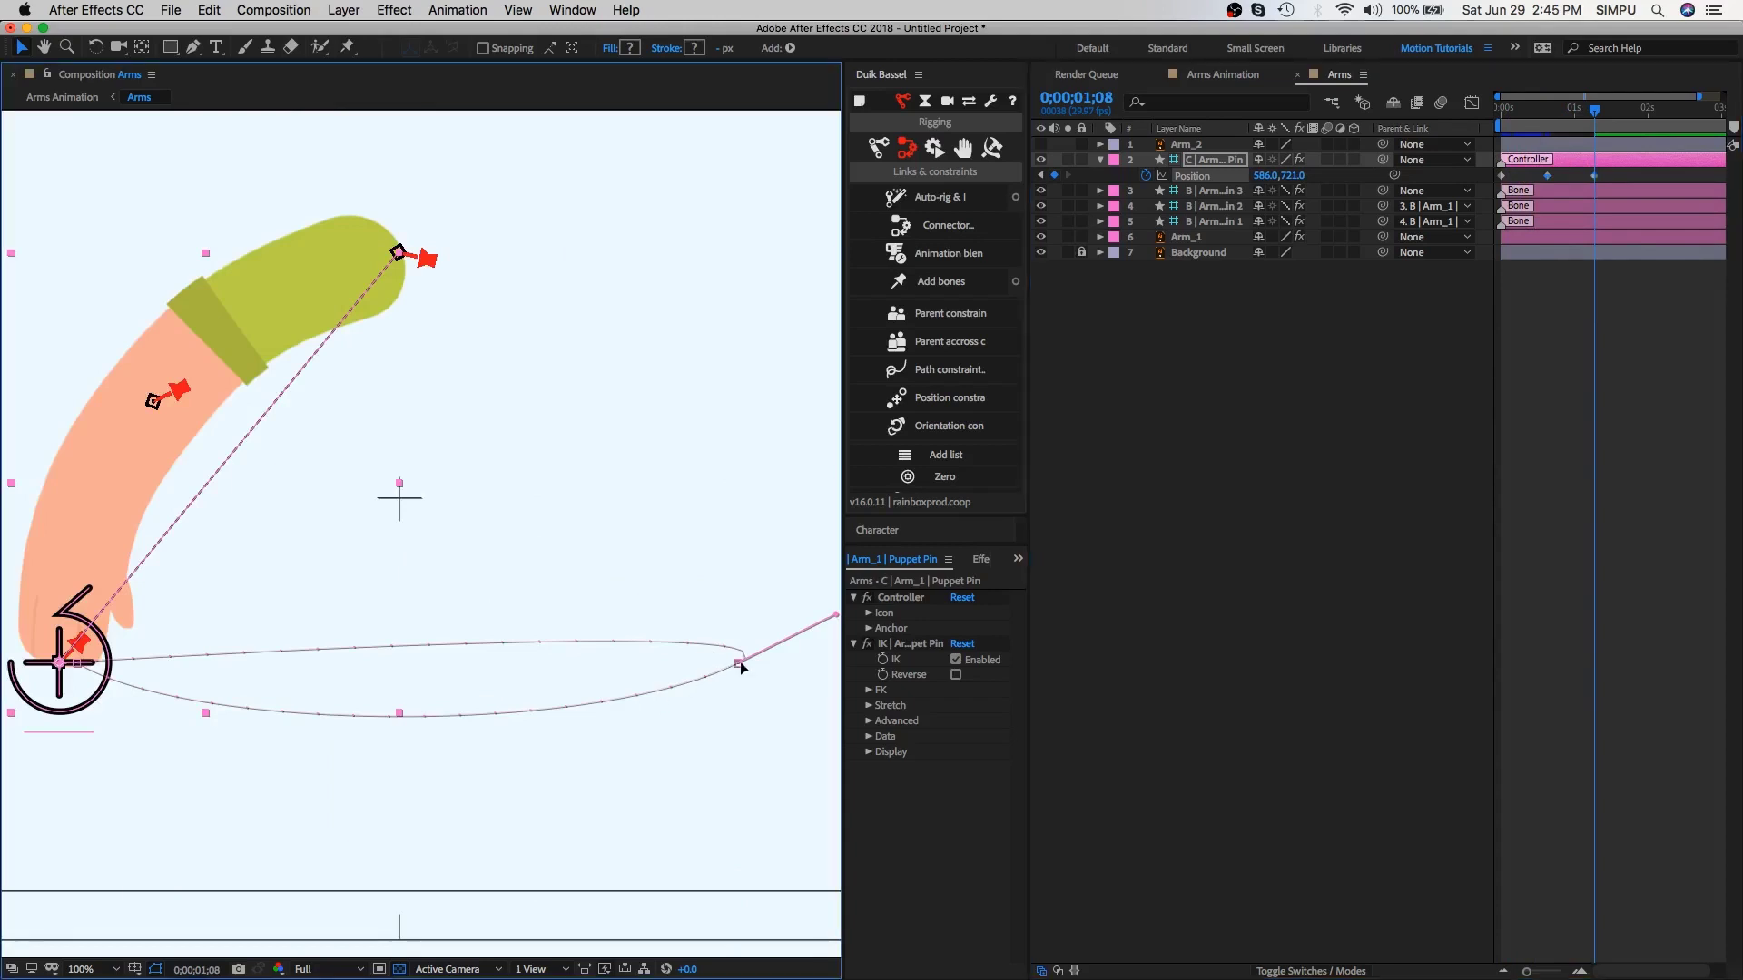
Step: Set the controller's Position keyframes to Bezier spatial interpolation
click(738, 664)
right_click(1595, 173)
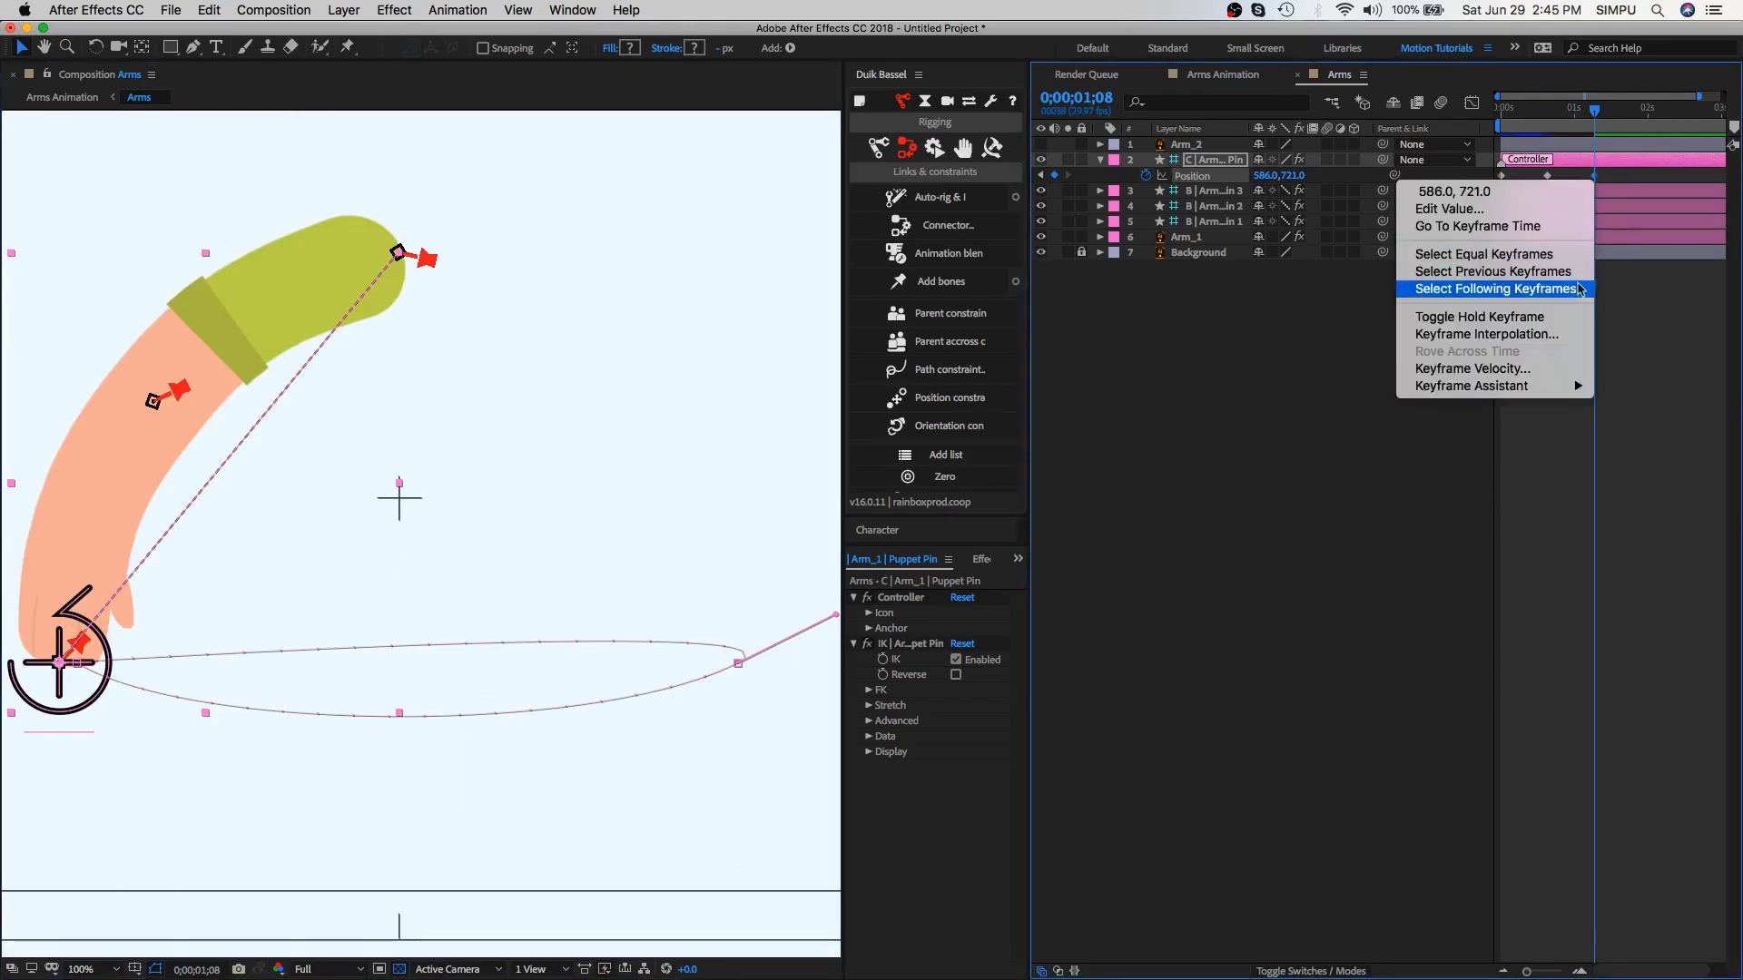
click(1515, 335)
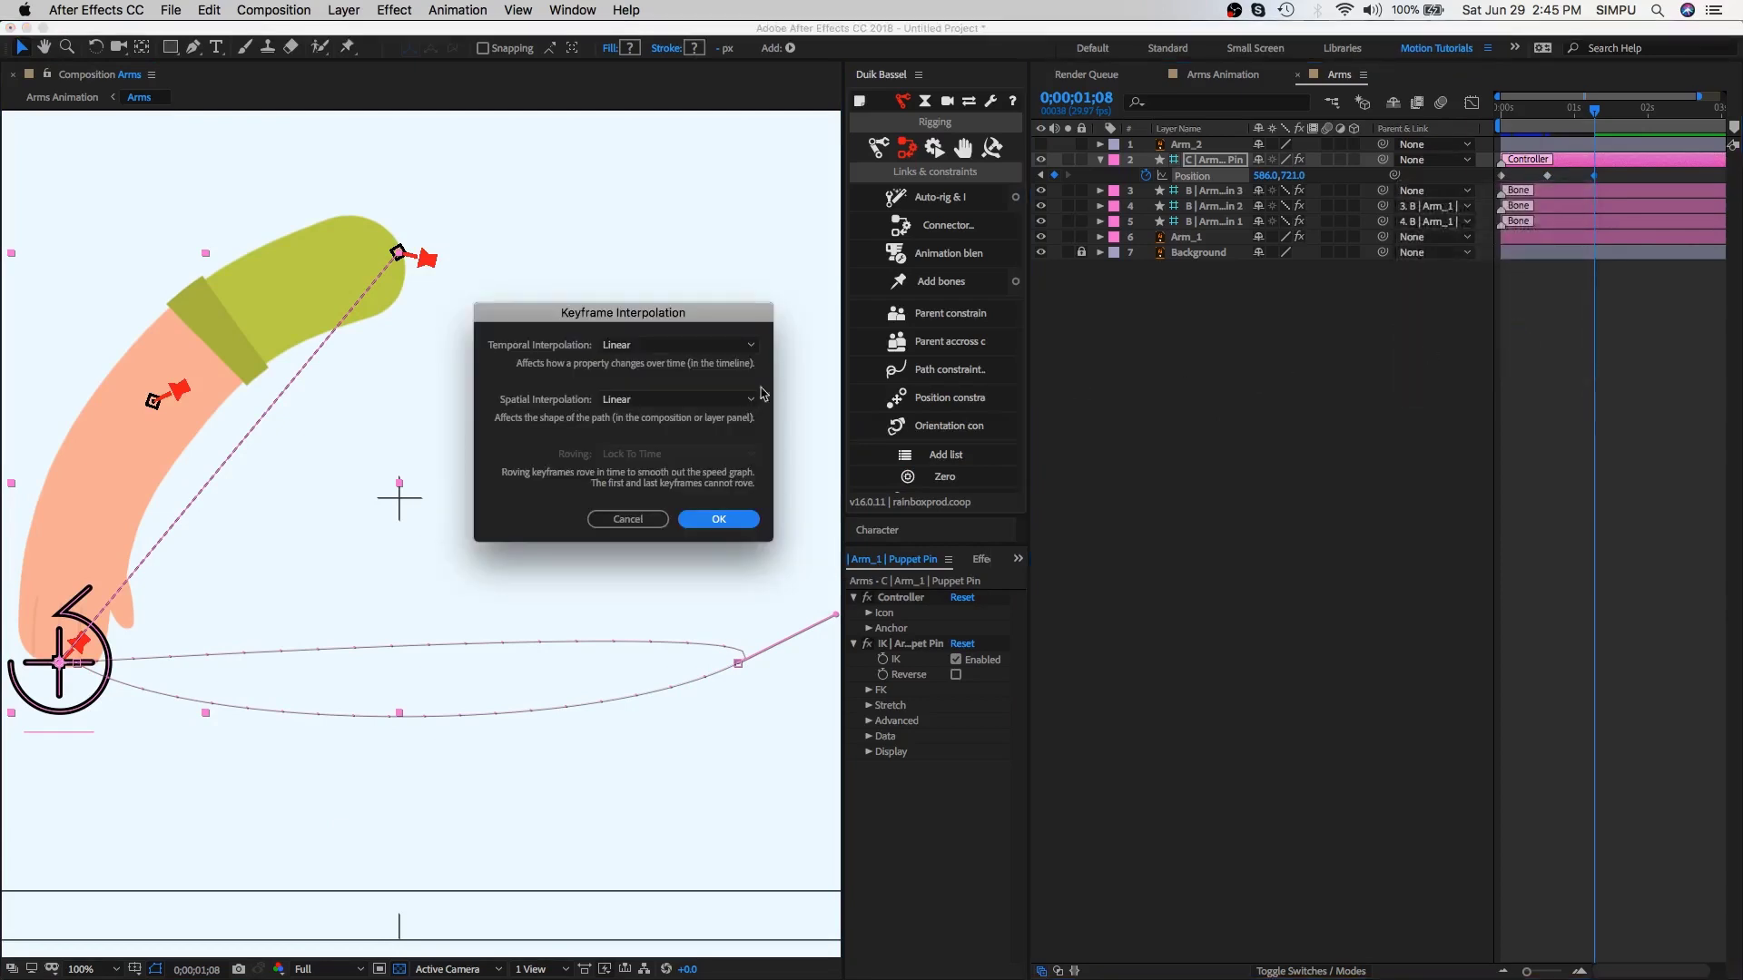
click(662, 400)
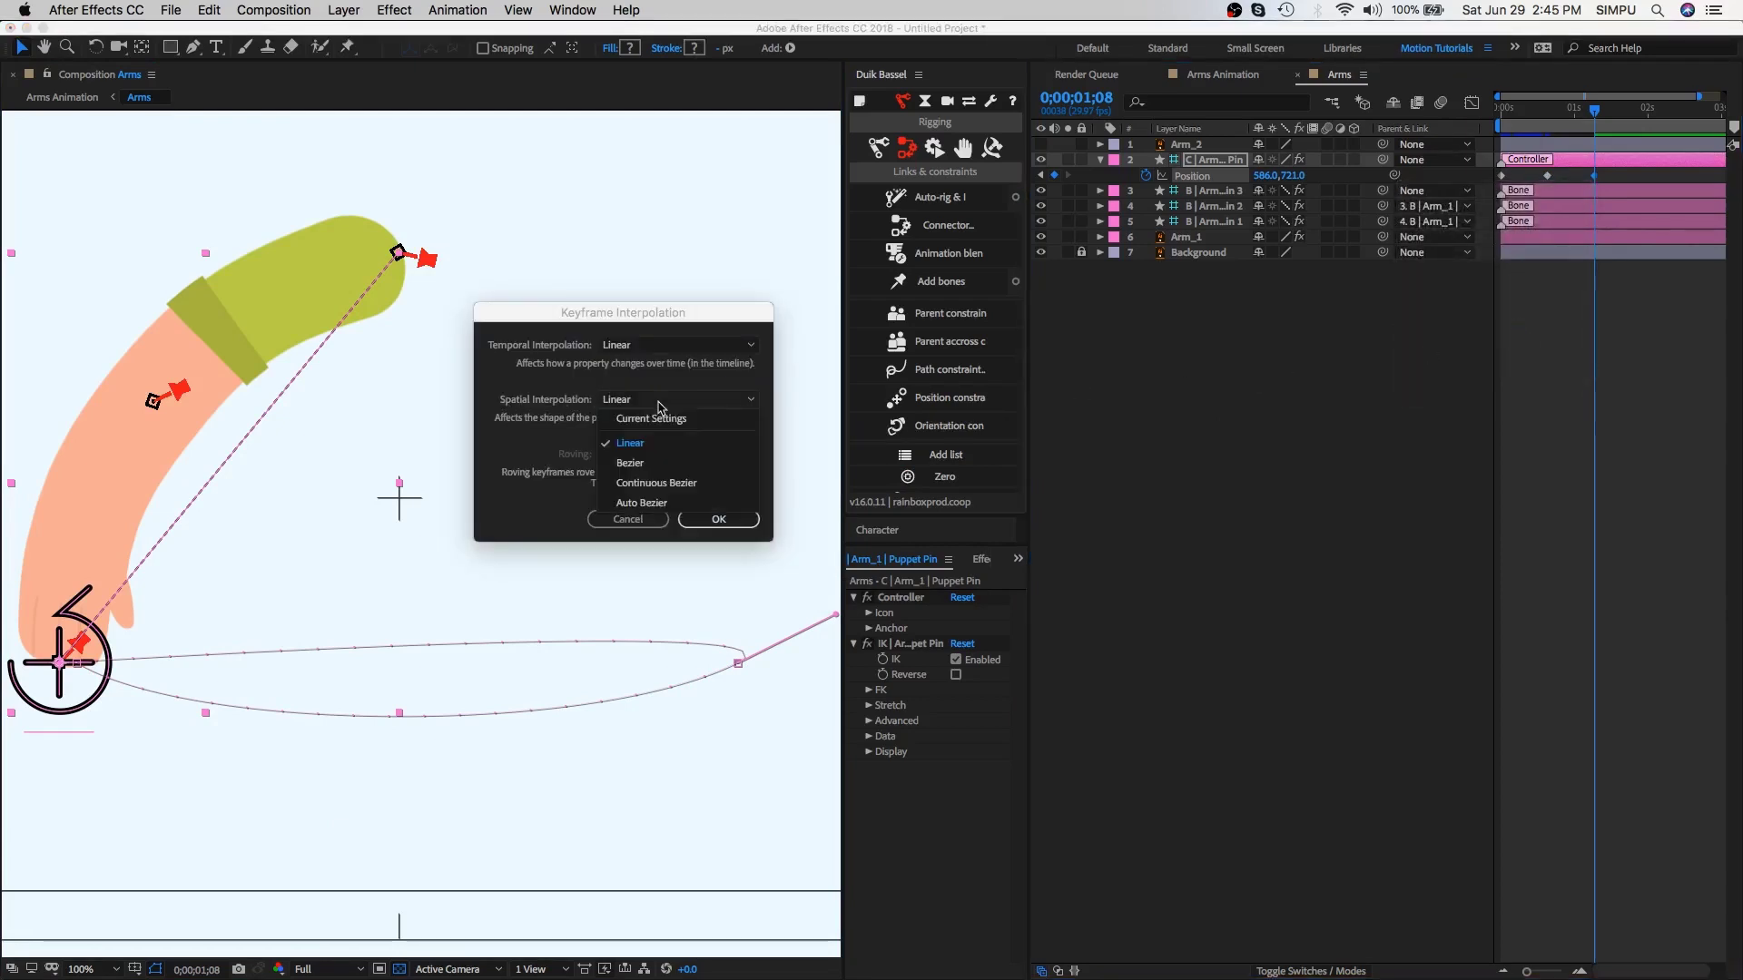
click(644, 463)
click(706, 518)
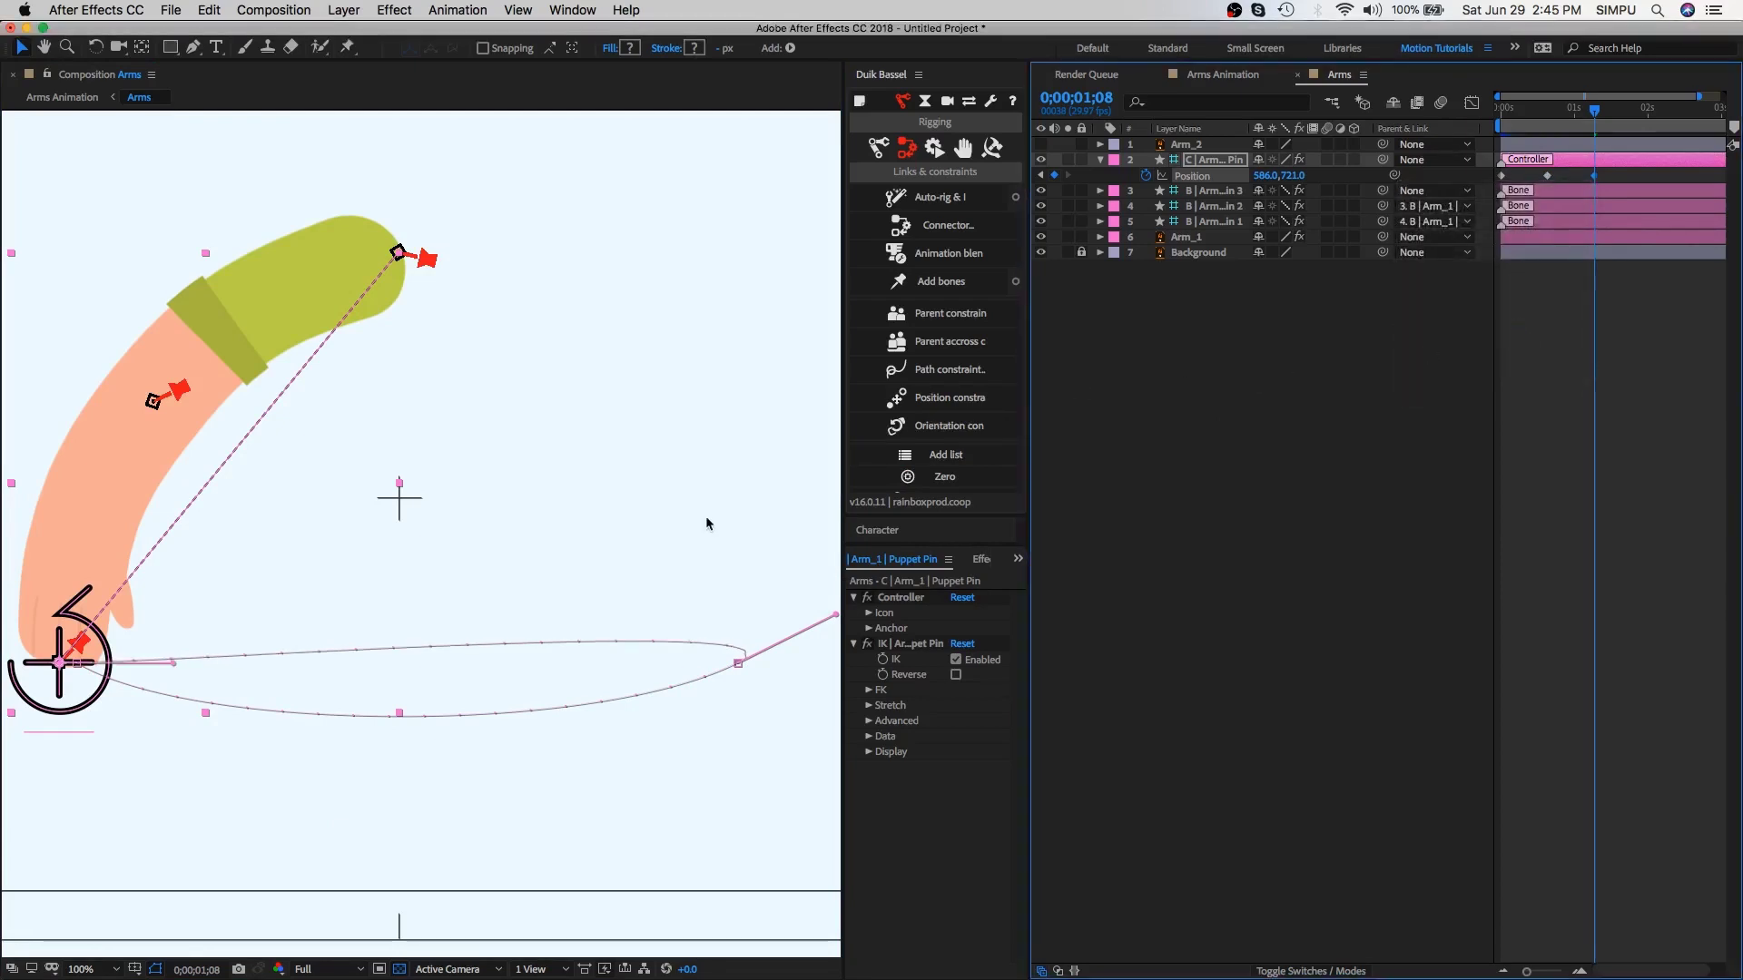
Step: Pull the motion-path handles into a smooth arc dipping below the hand
drag(175, 667, 345, 743)
drag(836, 615, 743, 666)
drag(344, 744, 472, 787)
key(comma)
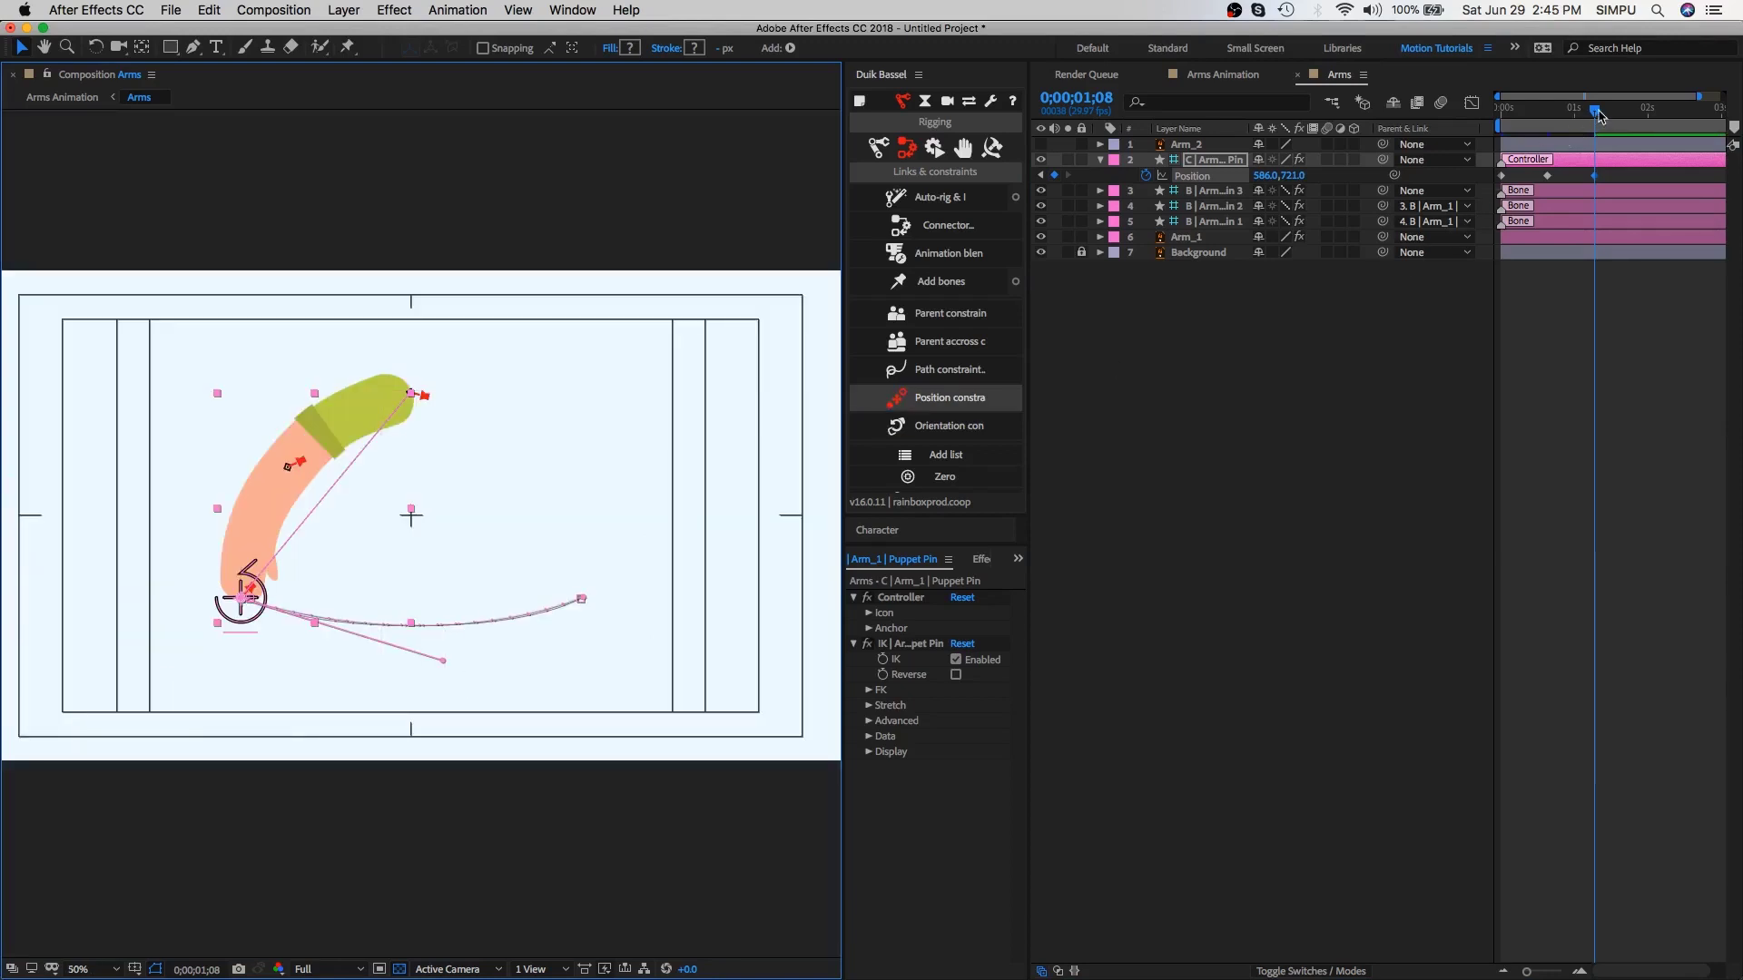
Step: Add a pose at 0;00;01;26 with the controller at 1357.0,721.0 and a curved incoming path
drag(1598, 112, 1643, 120)
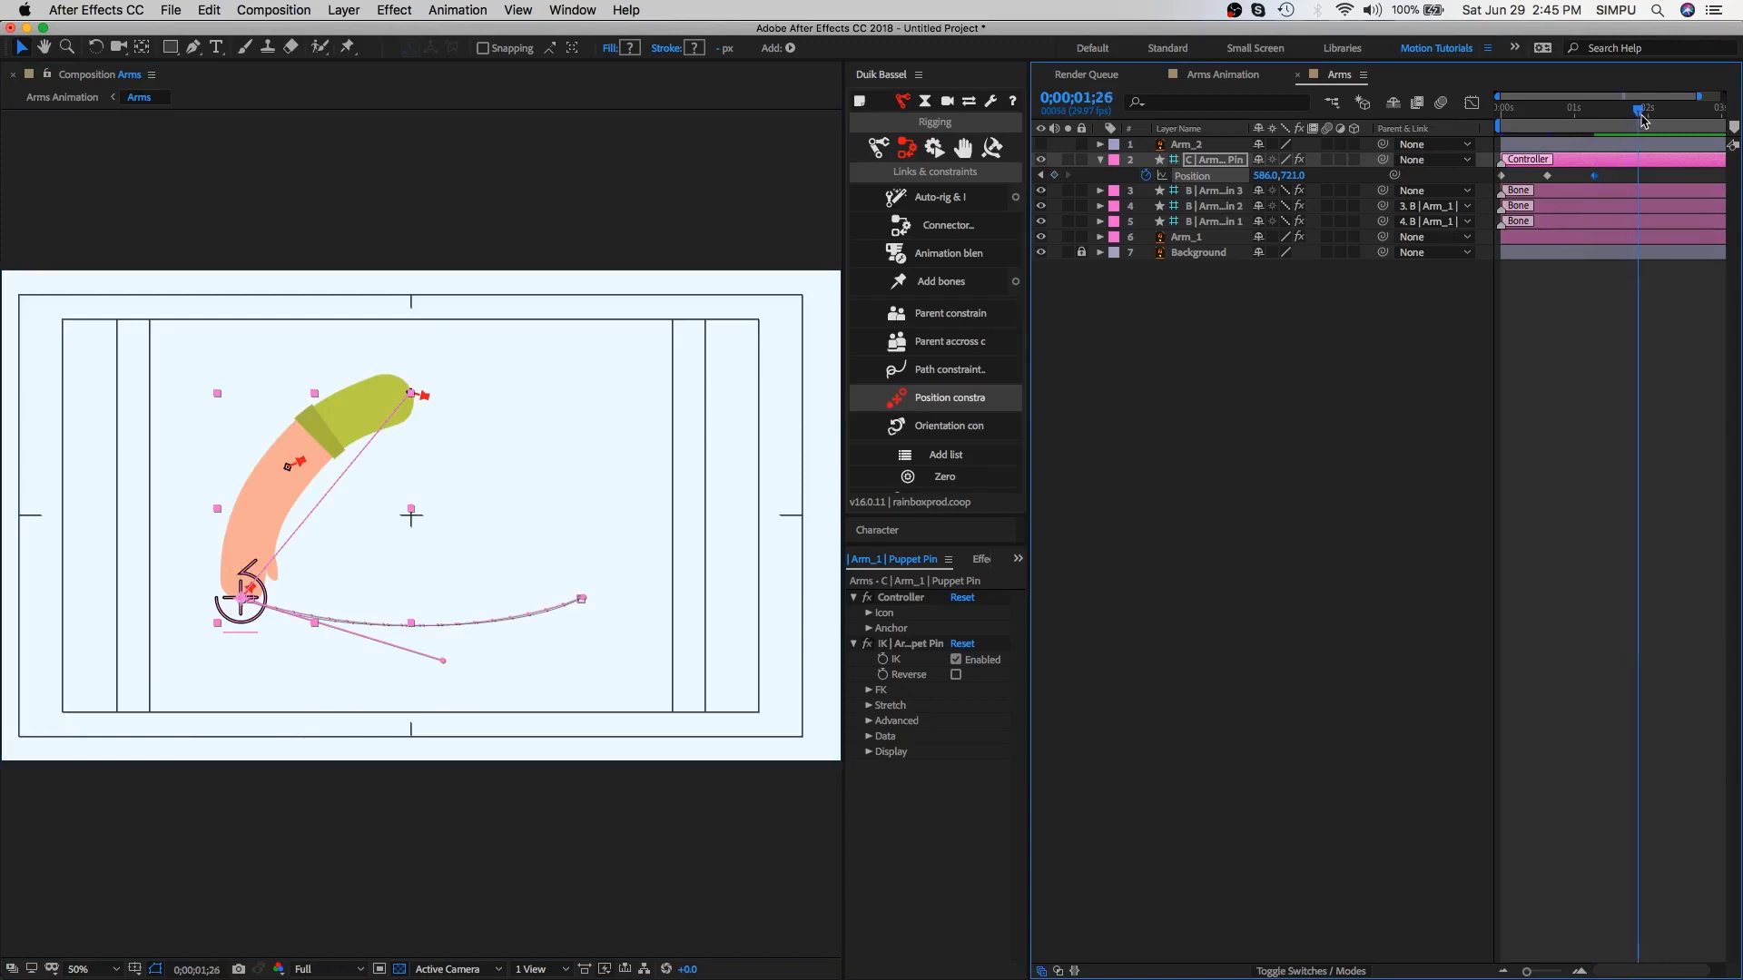
drag(1280, 176, 1453, 180)
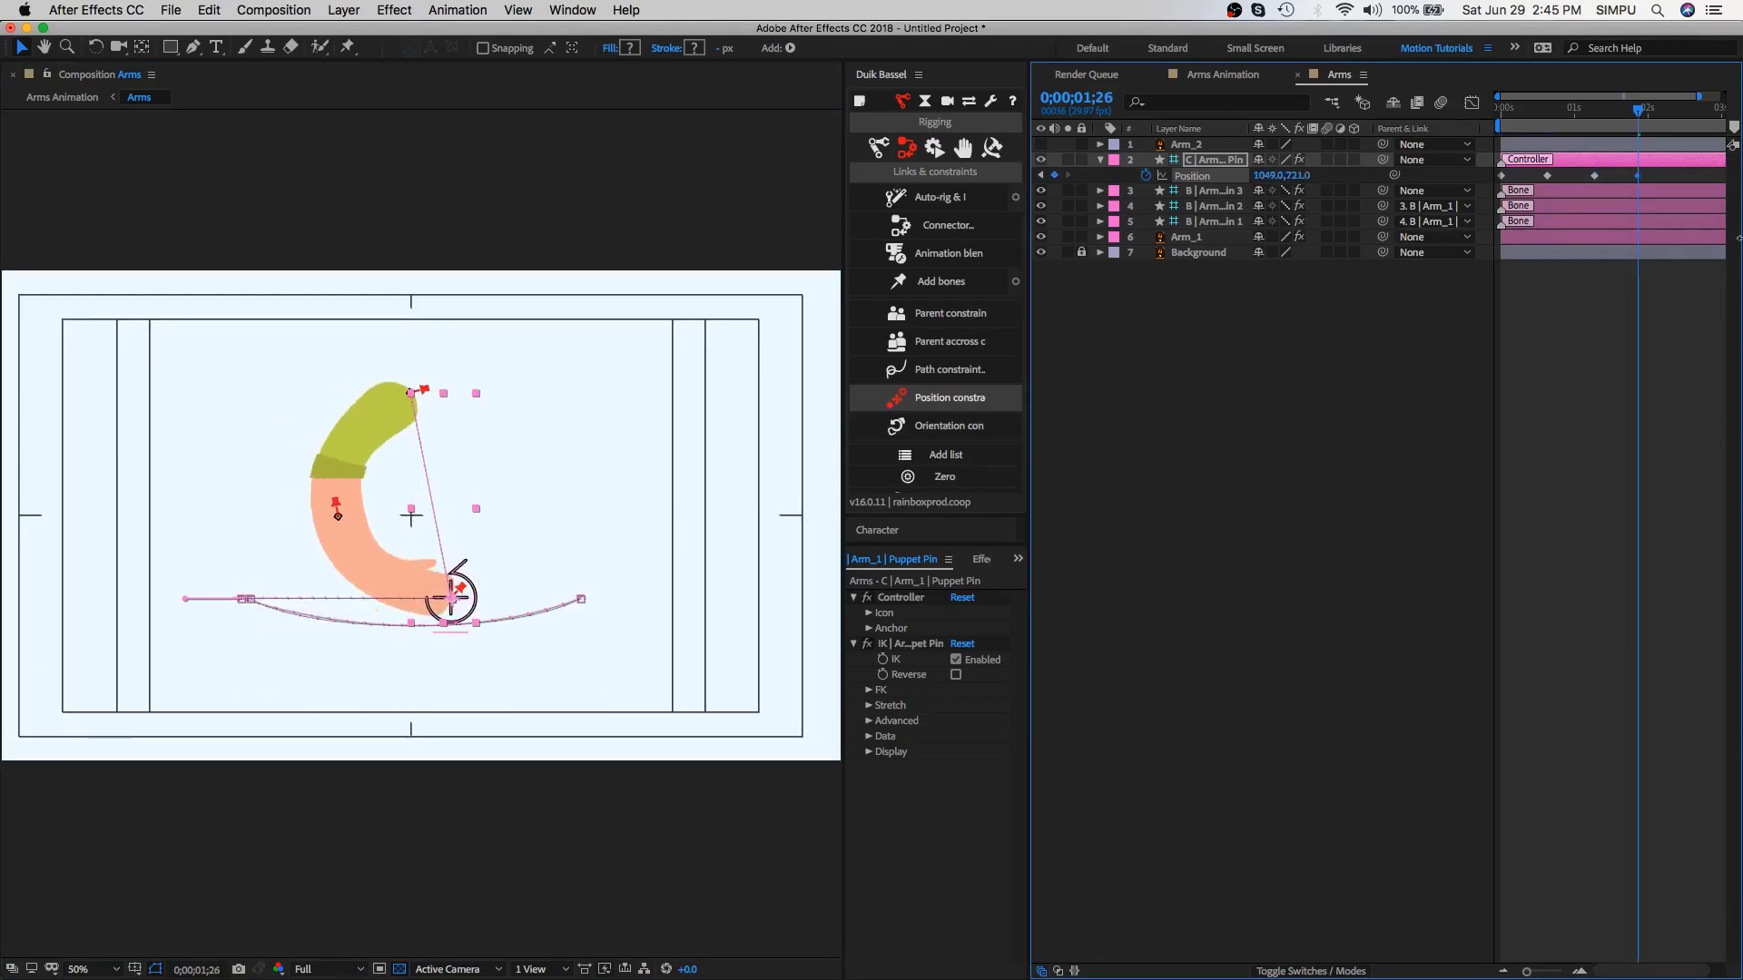
drag(1277, 200, 1571, 201)
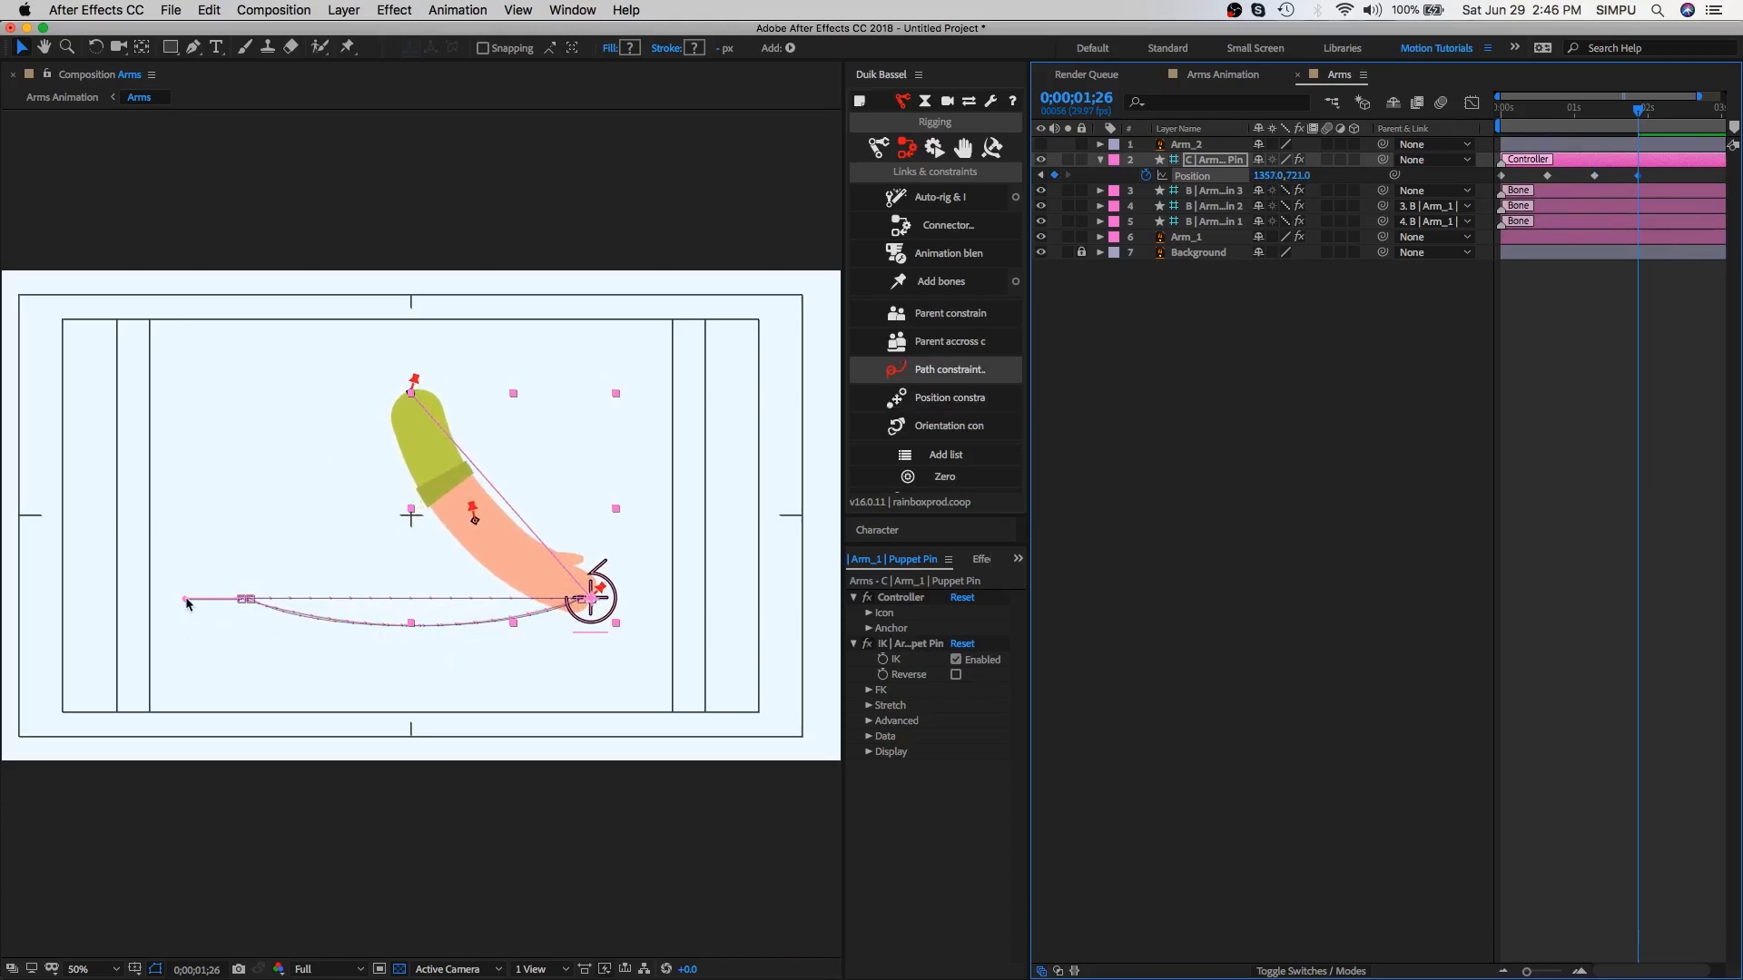
drag(187, 600, 453, 664)
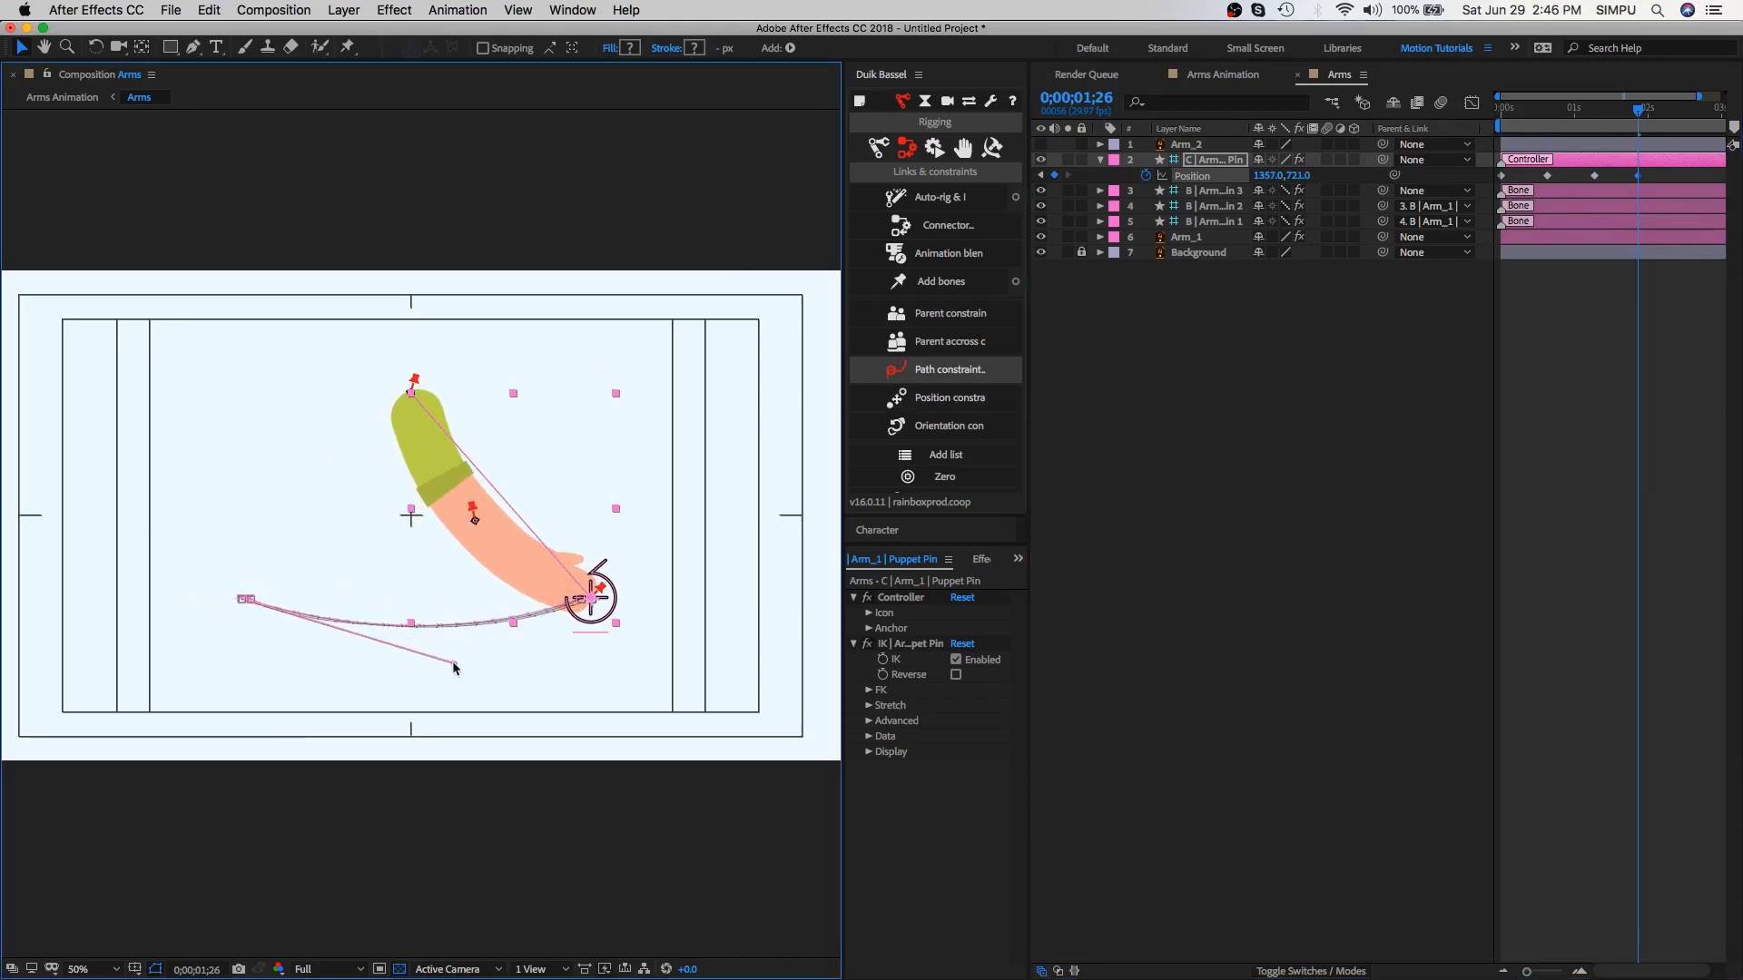
key(slash)
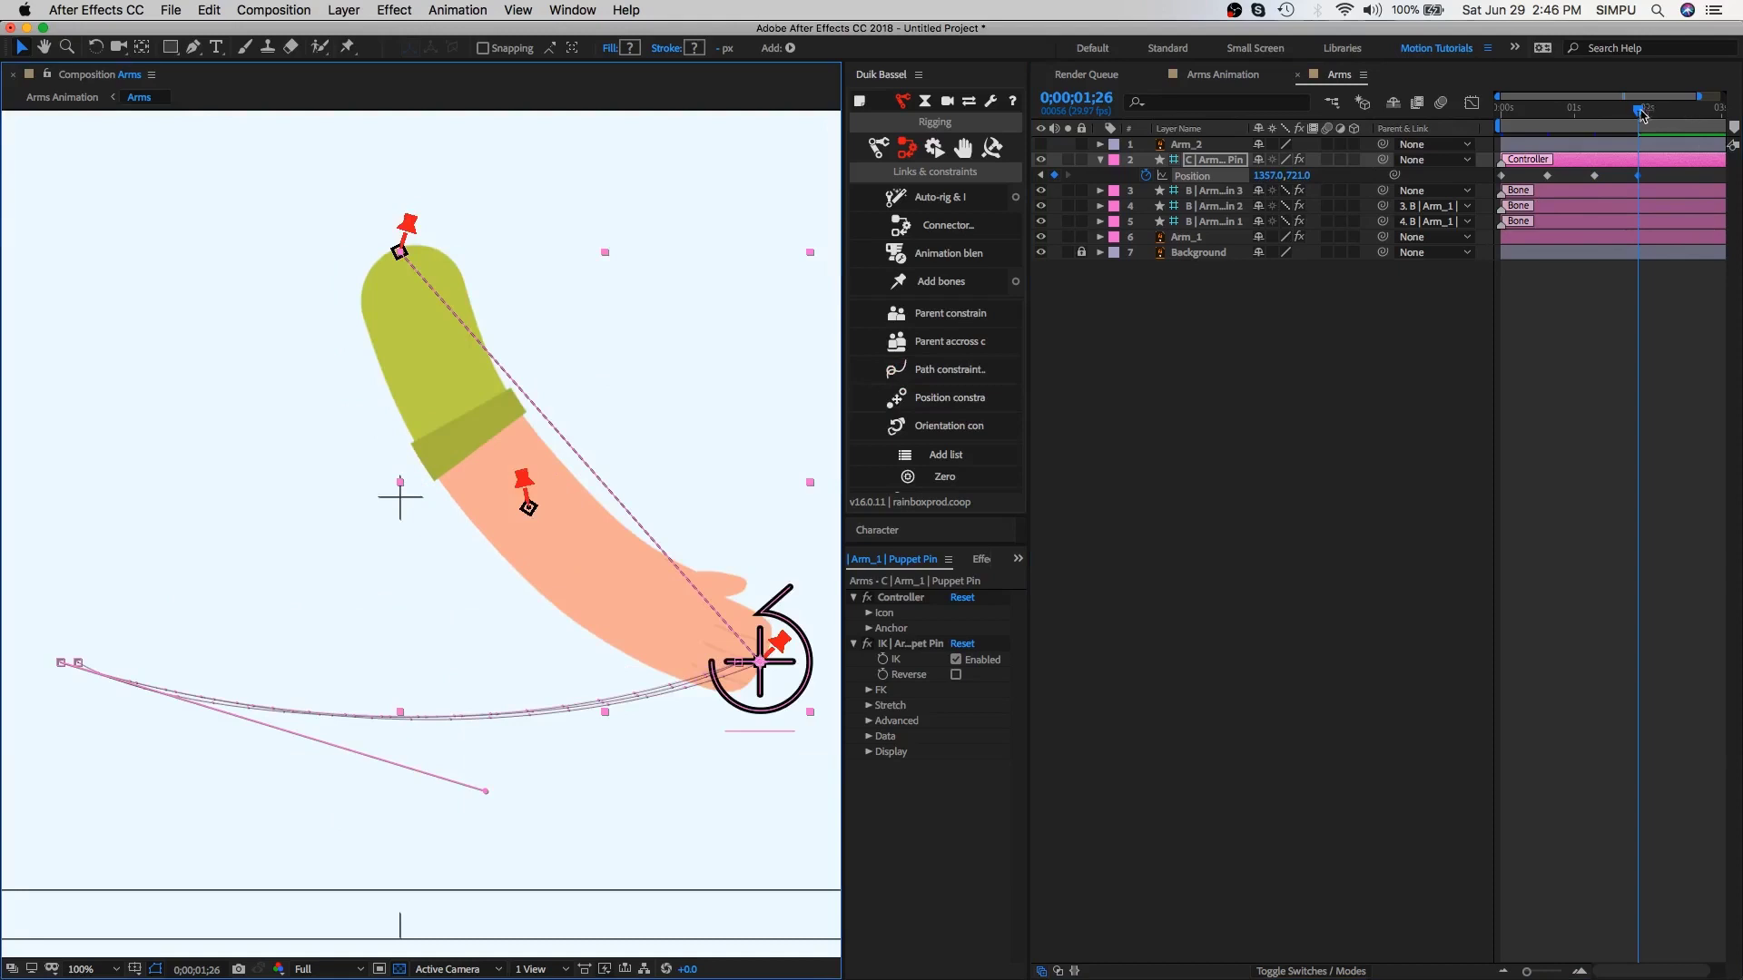
Step: At 0;00;02;14, copy the first Position keyframe holding the starting pose
drag(1641, 114, 1683, 125)
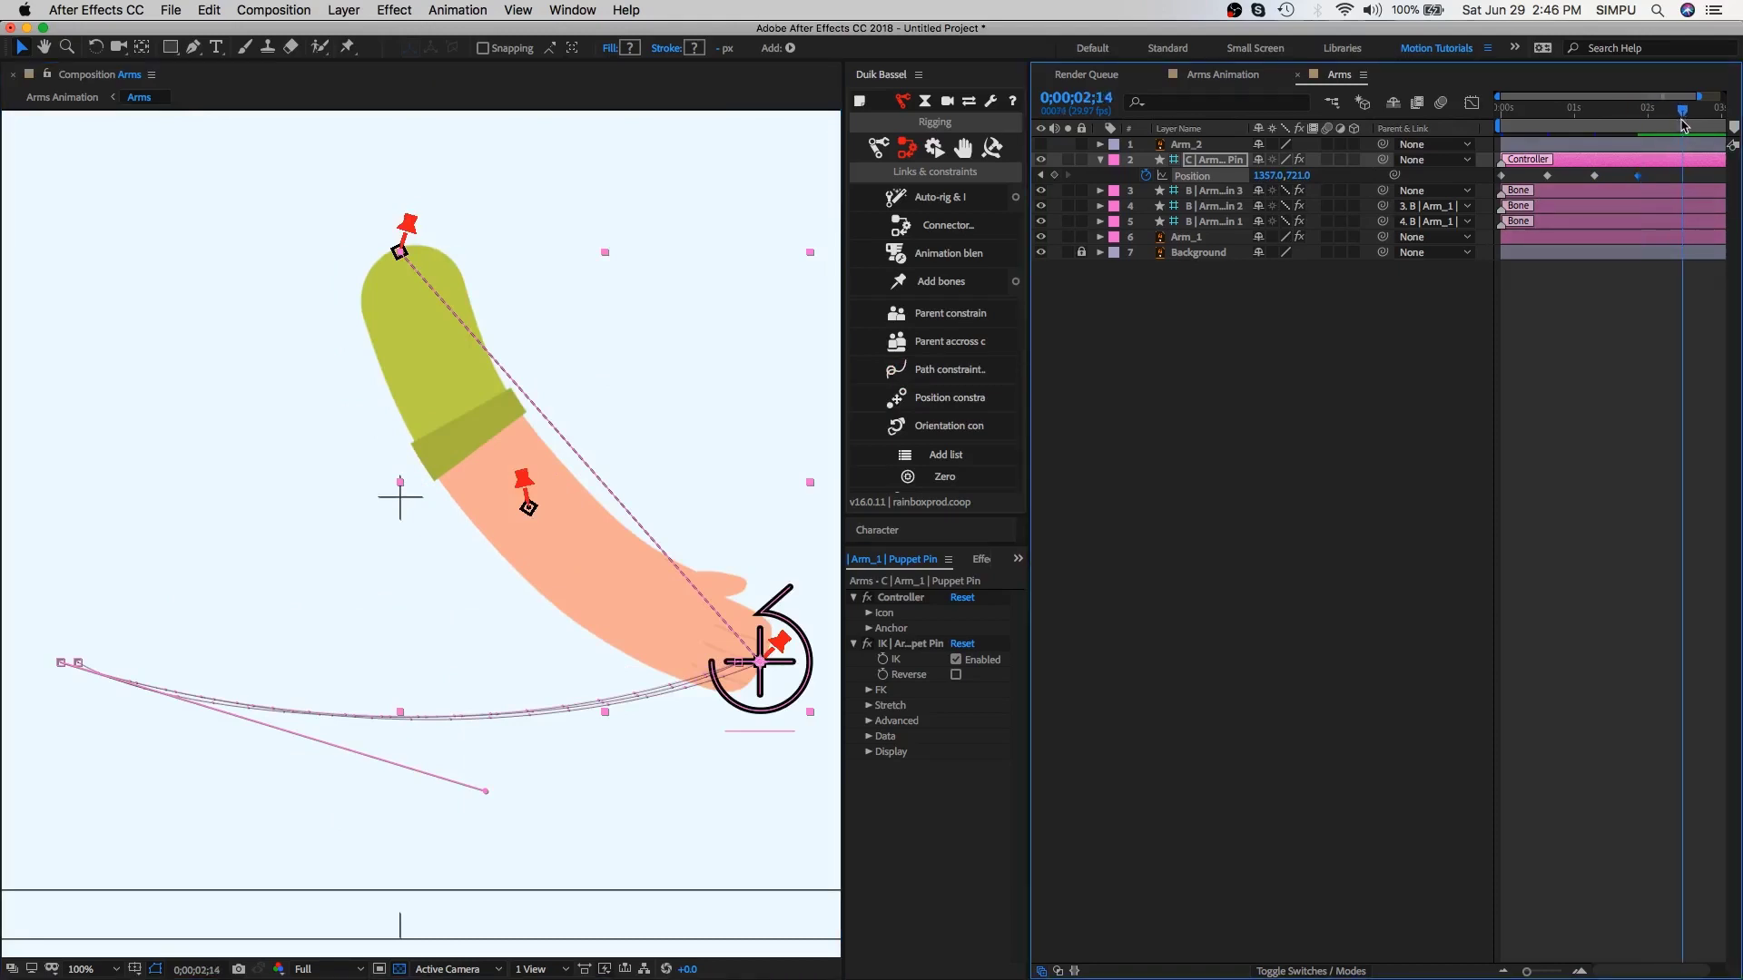
click(1502, 175)
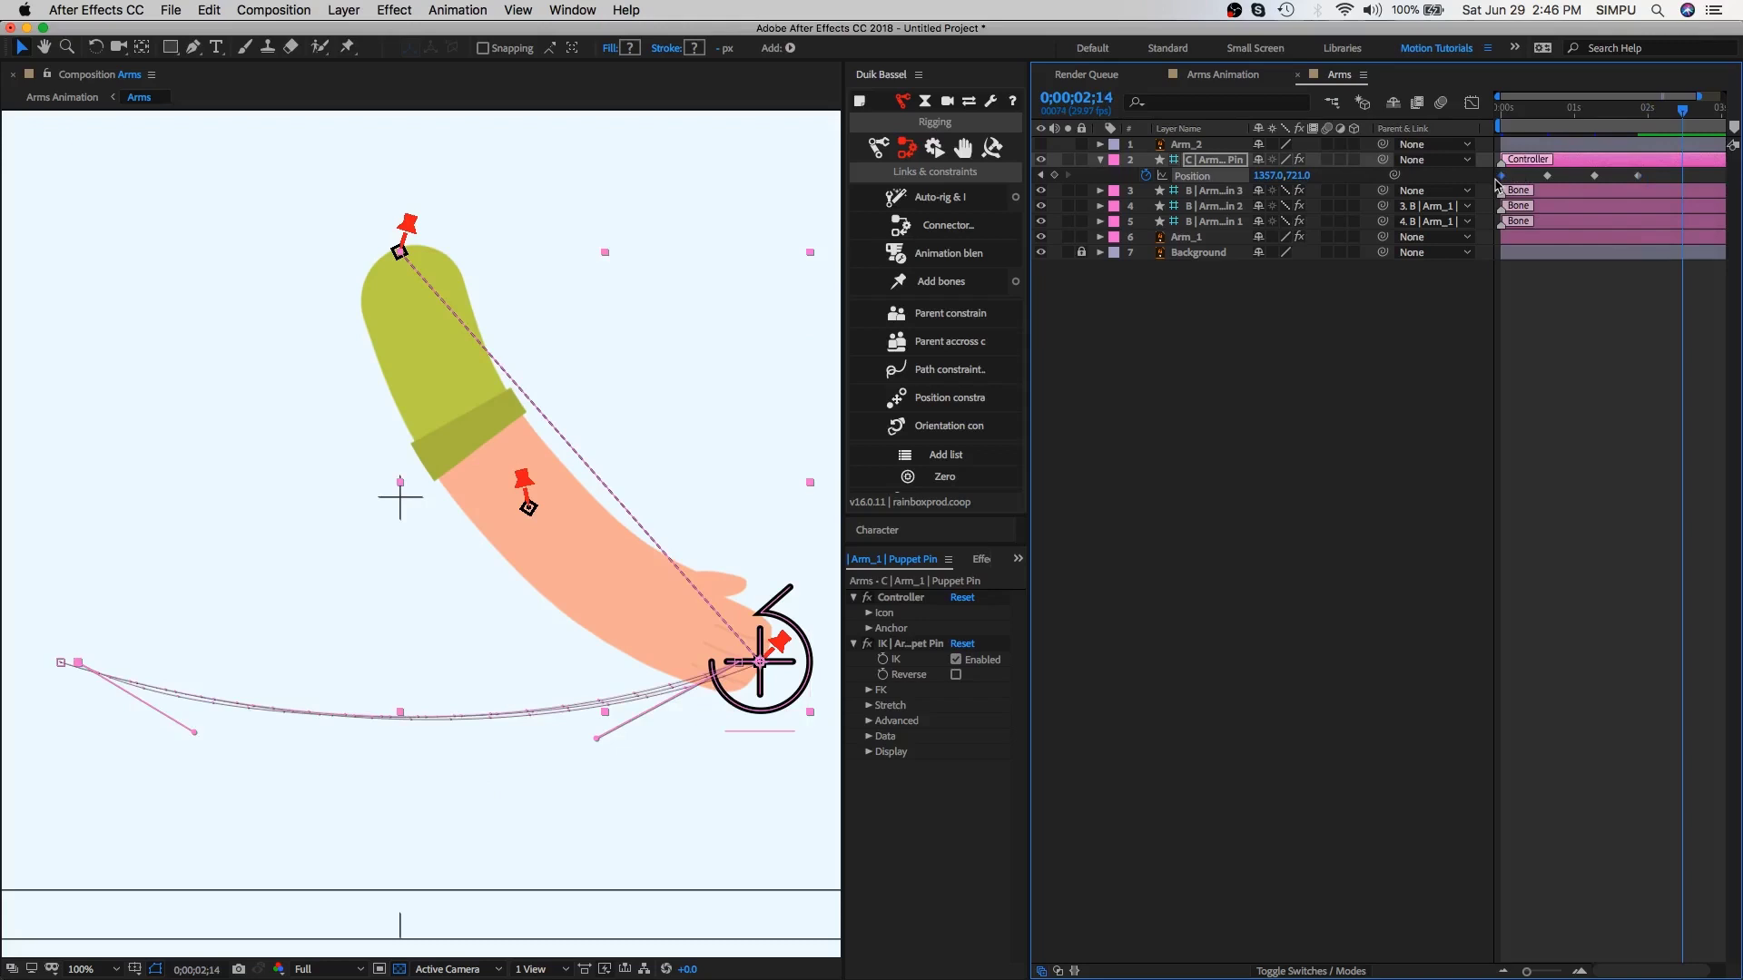
key(super+c)
Step: Paste the starting pose at 0;00;02;14 and curve the path swinging back left
key(super+v)
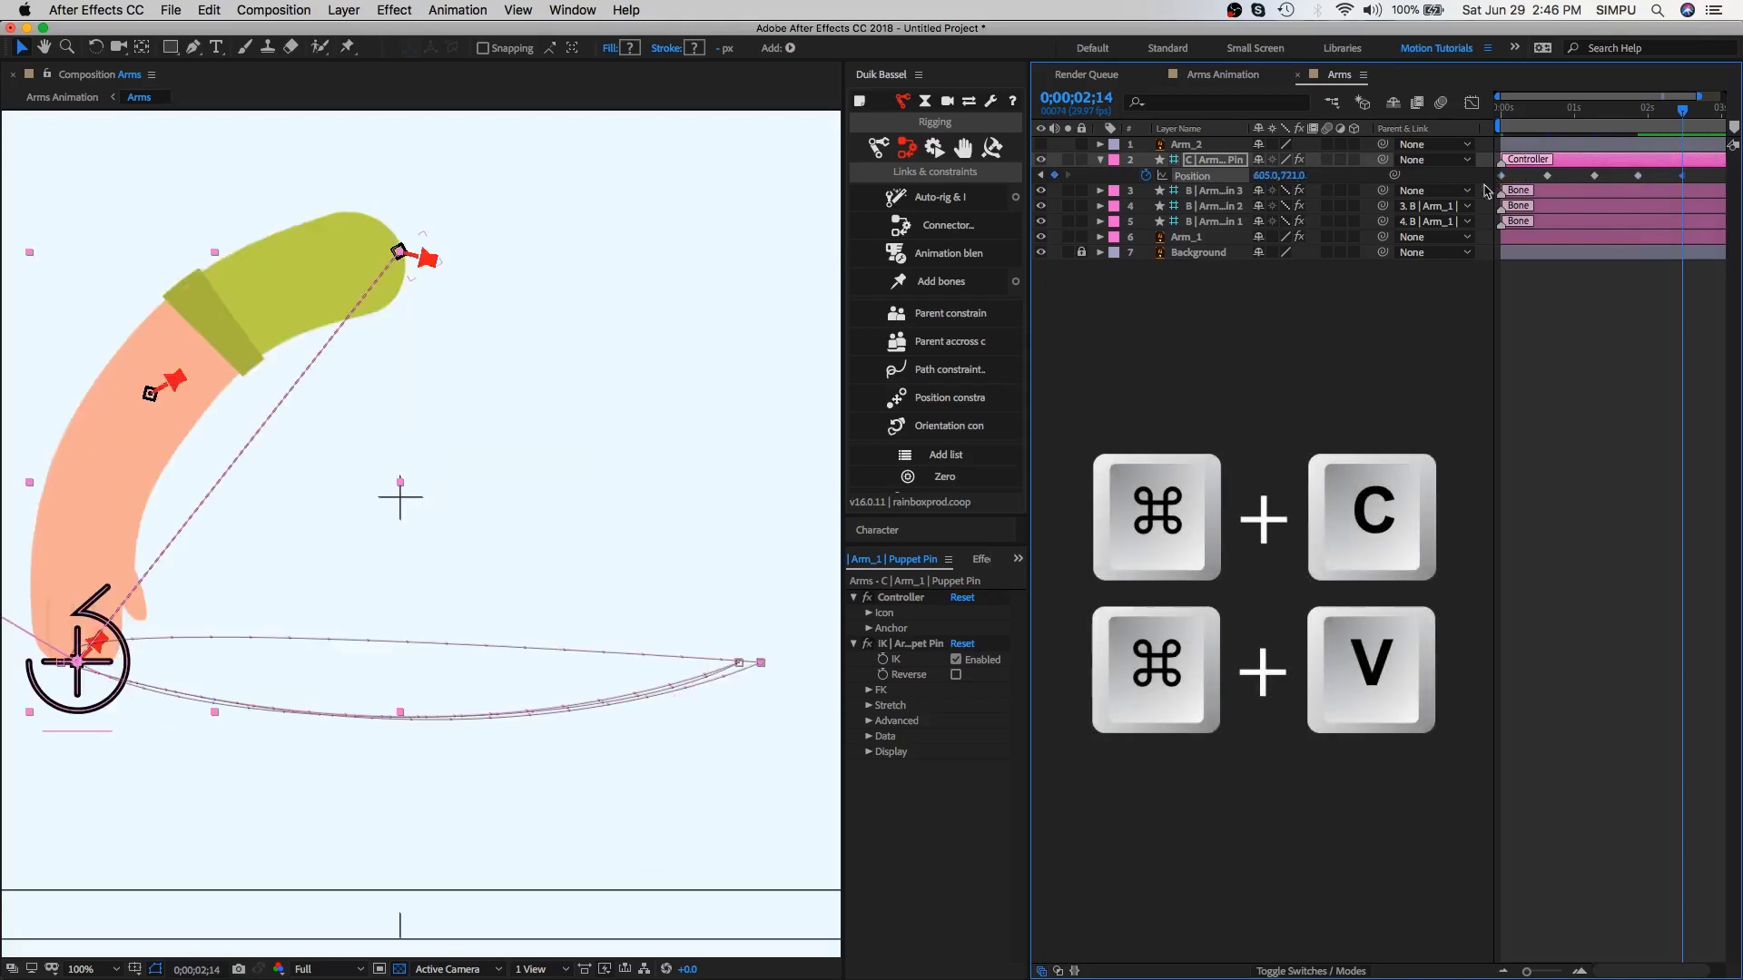
key(comma)
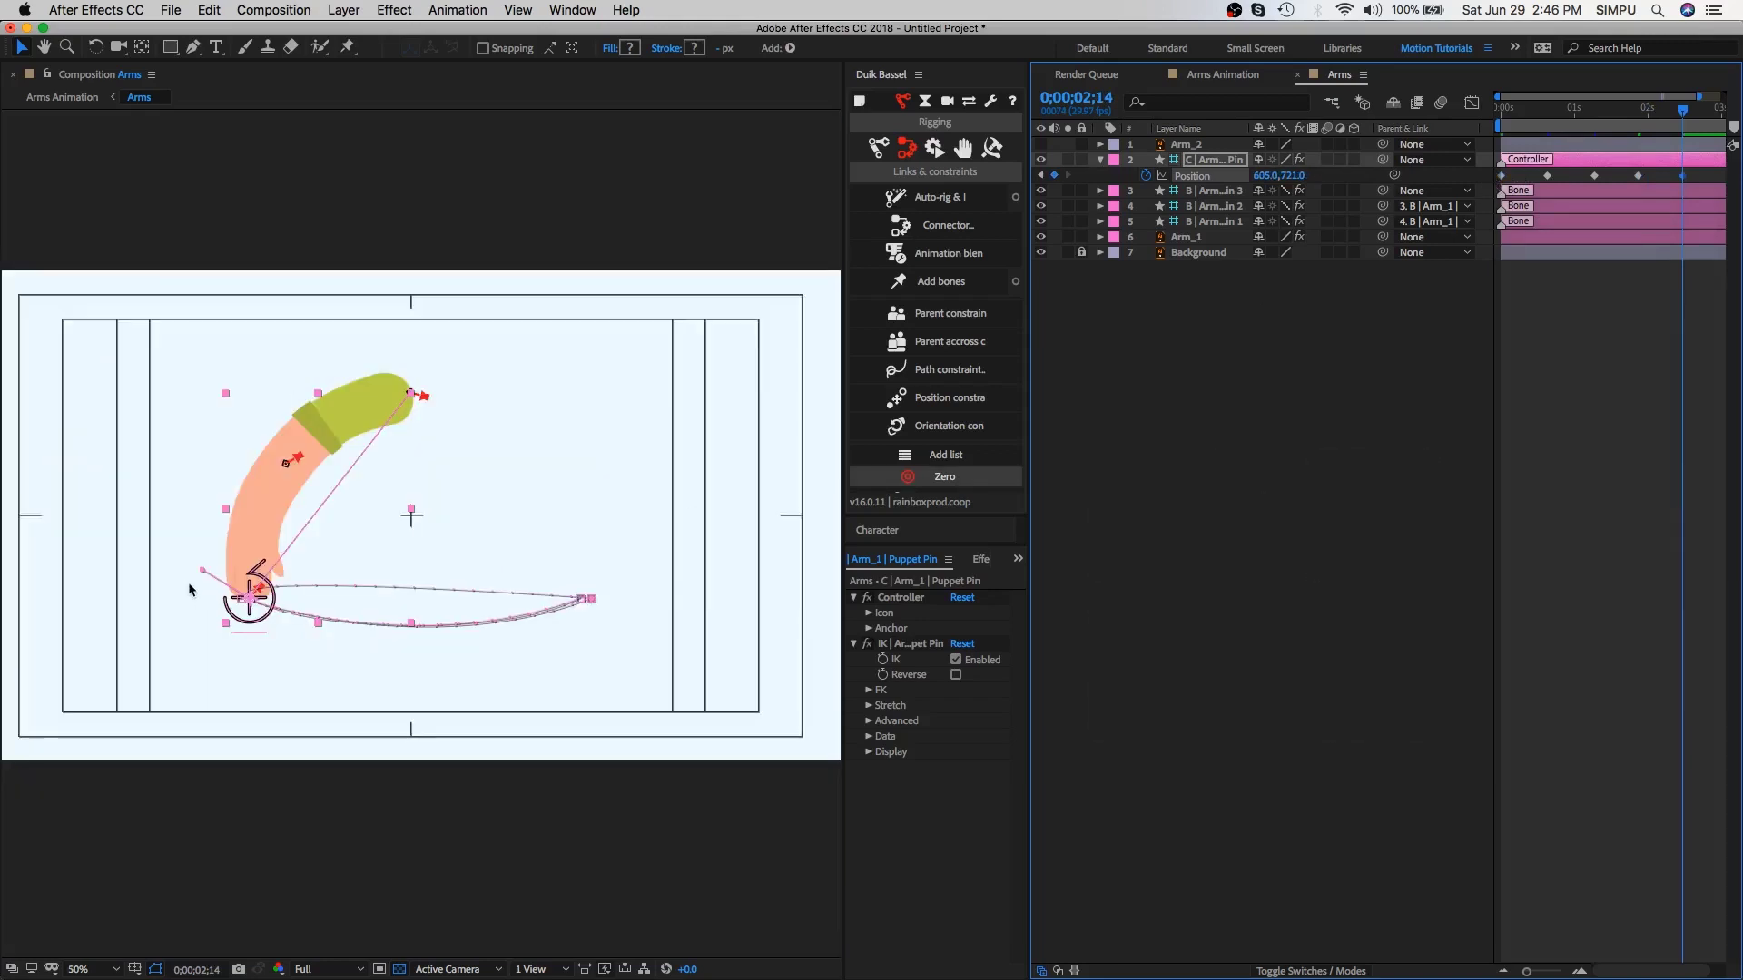
drag(432, 623, 418, 656)
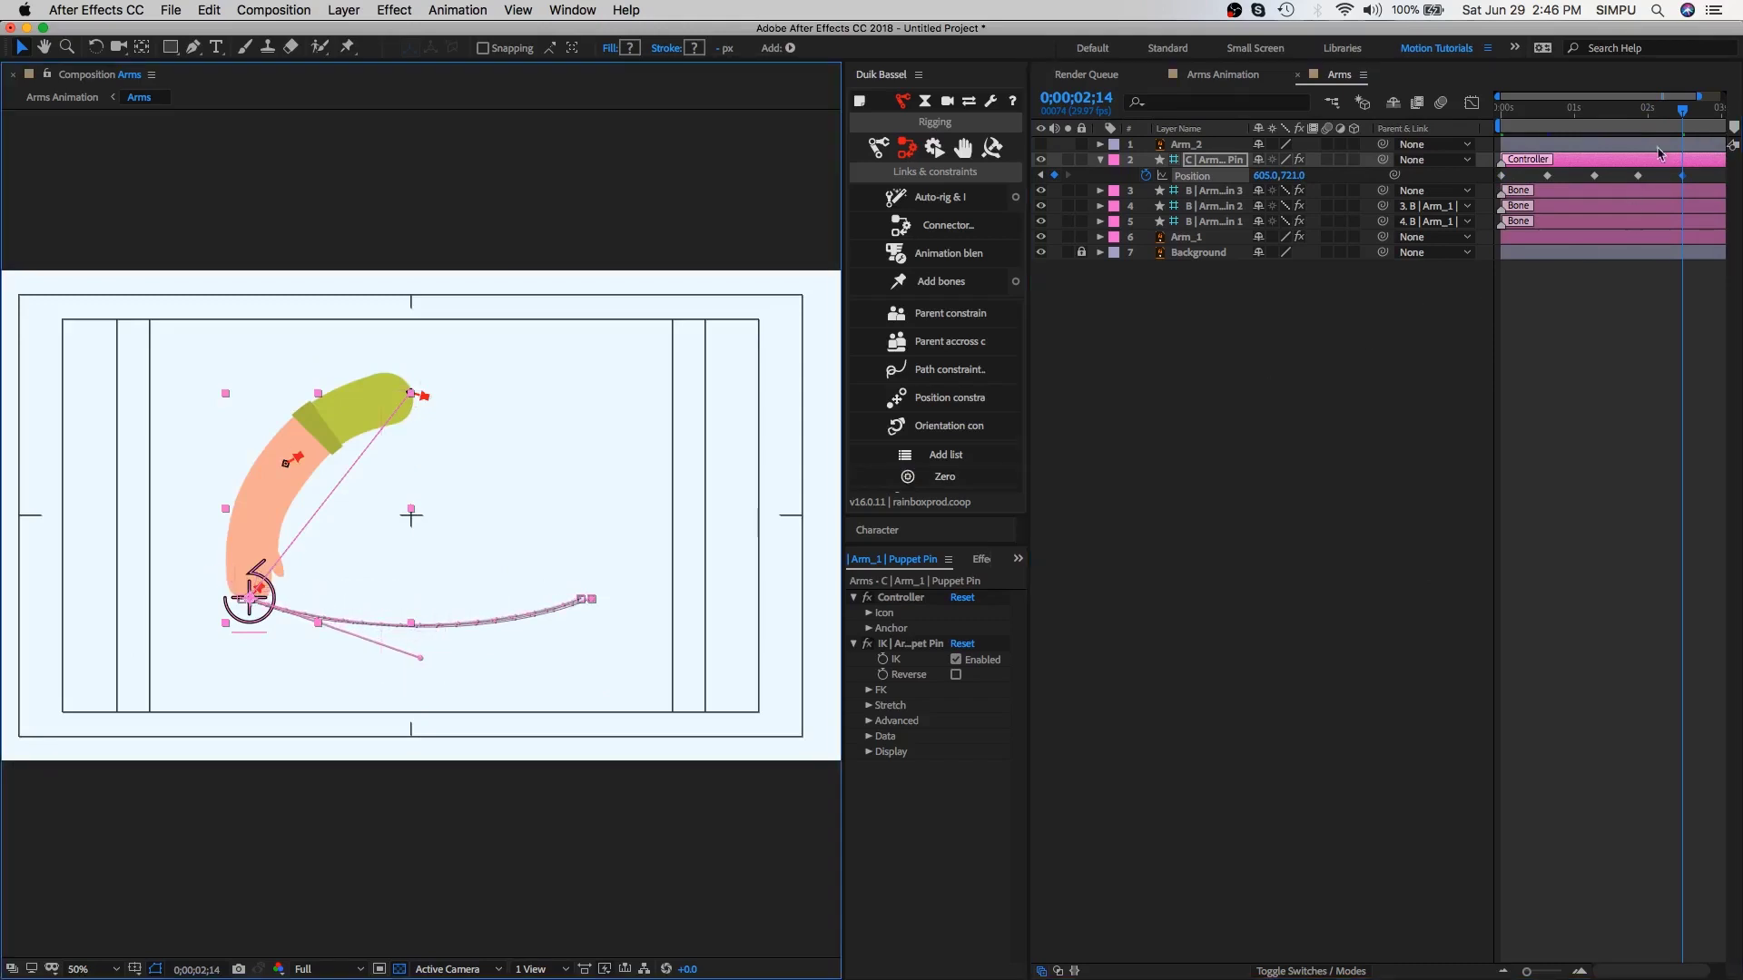
drag(1684, 113, 1734, 122)
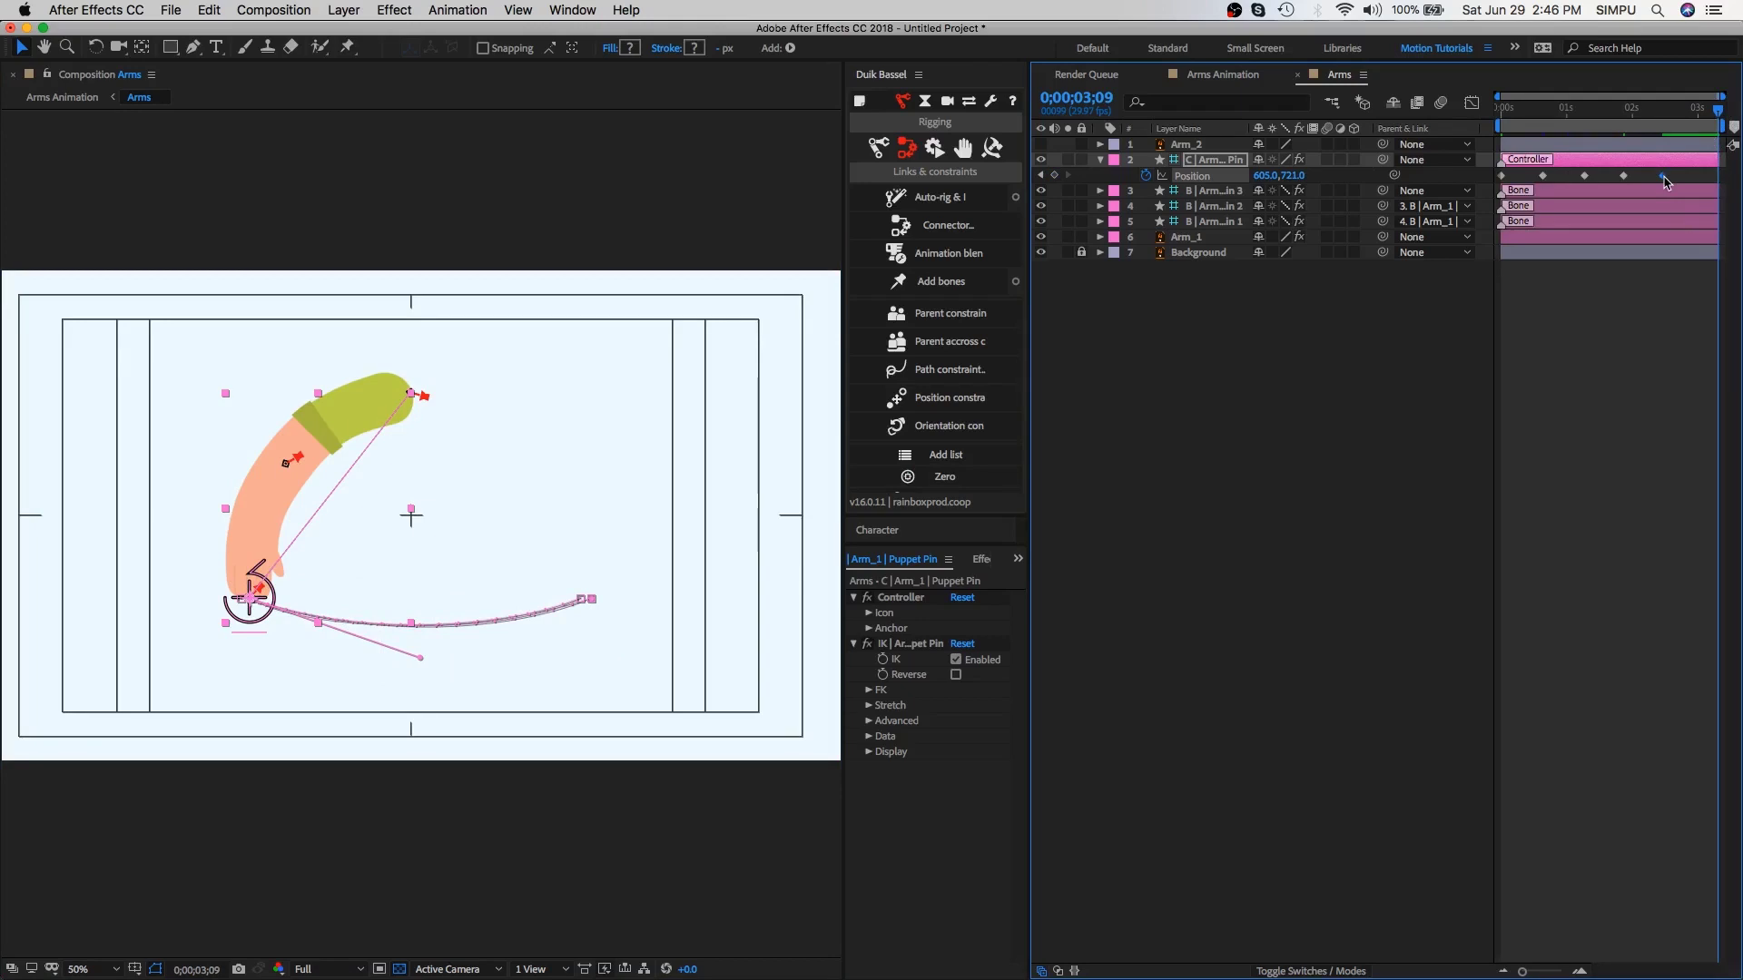
drag(1676, 173, 1459, 187)
Step: Apply Easy Ease to all the controller's Position keyframes
drag(1639, 117, 1662, 117)
right_click(1662, 175)
mouse_move(1607, 397)
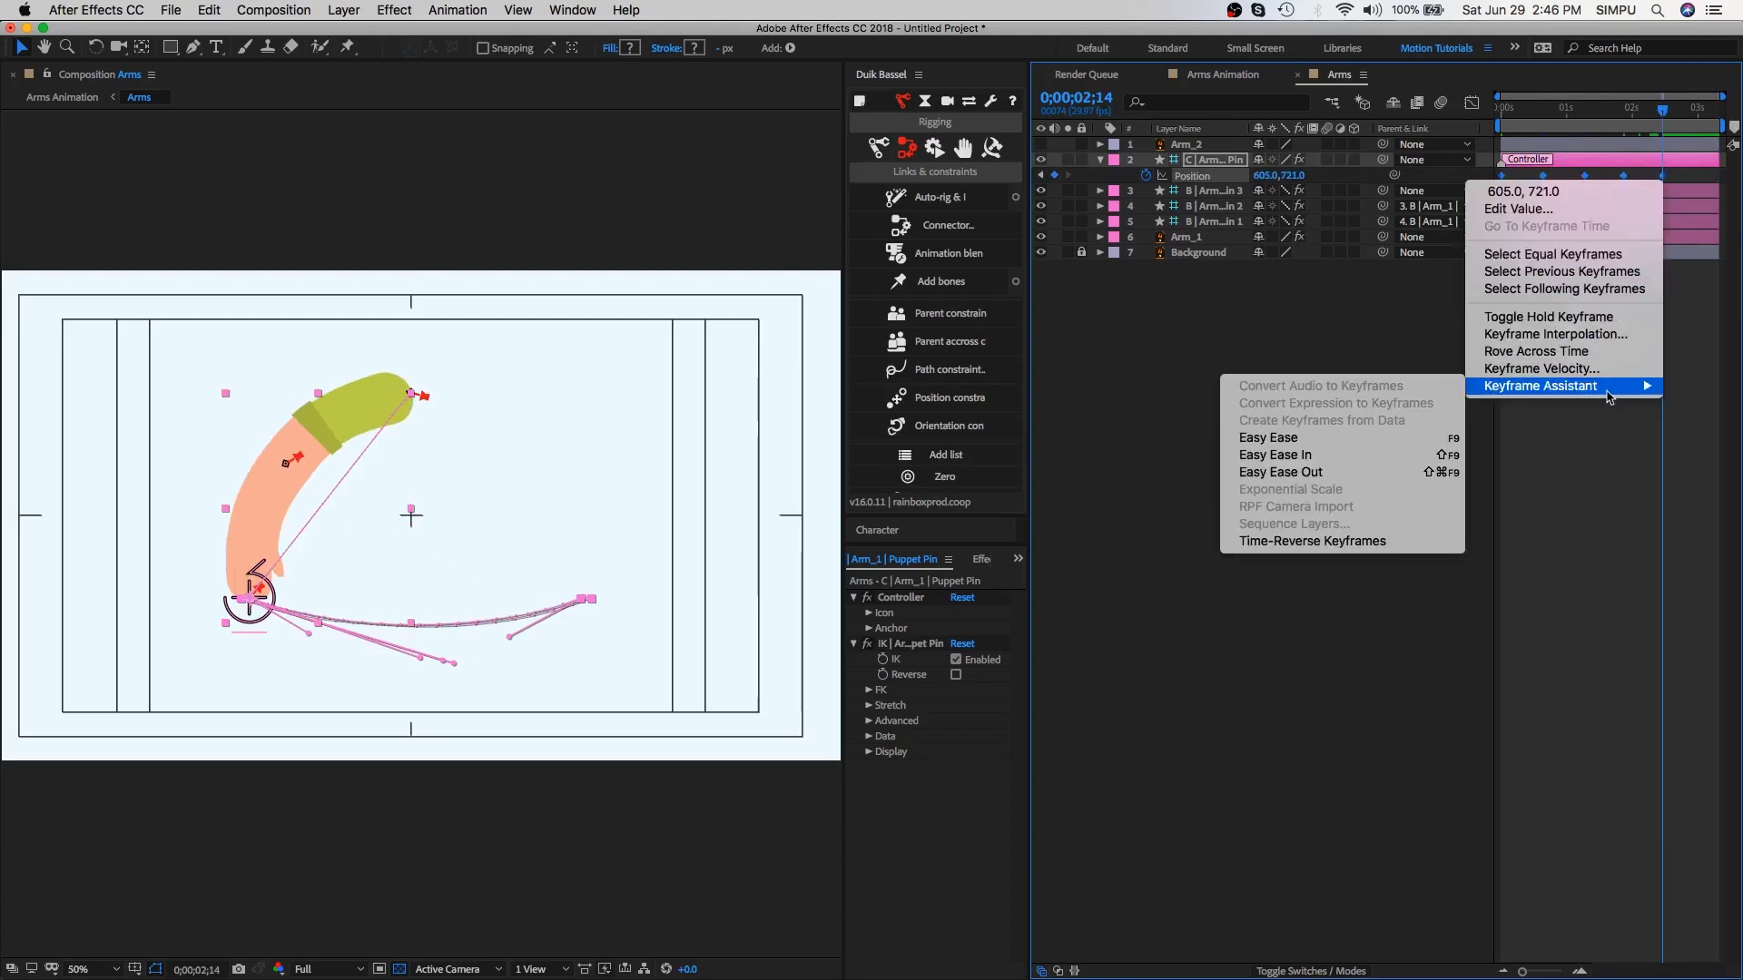
click(1318, 444)
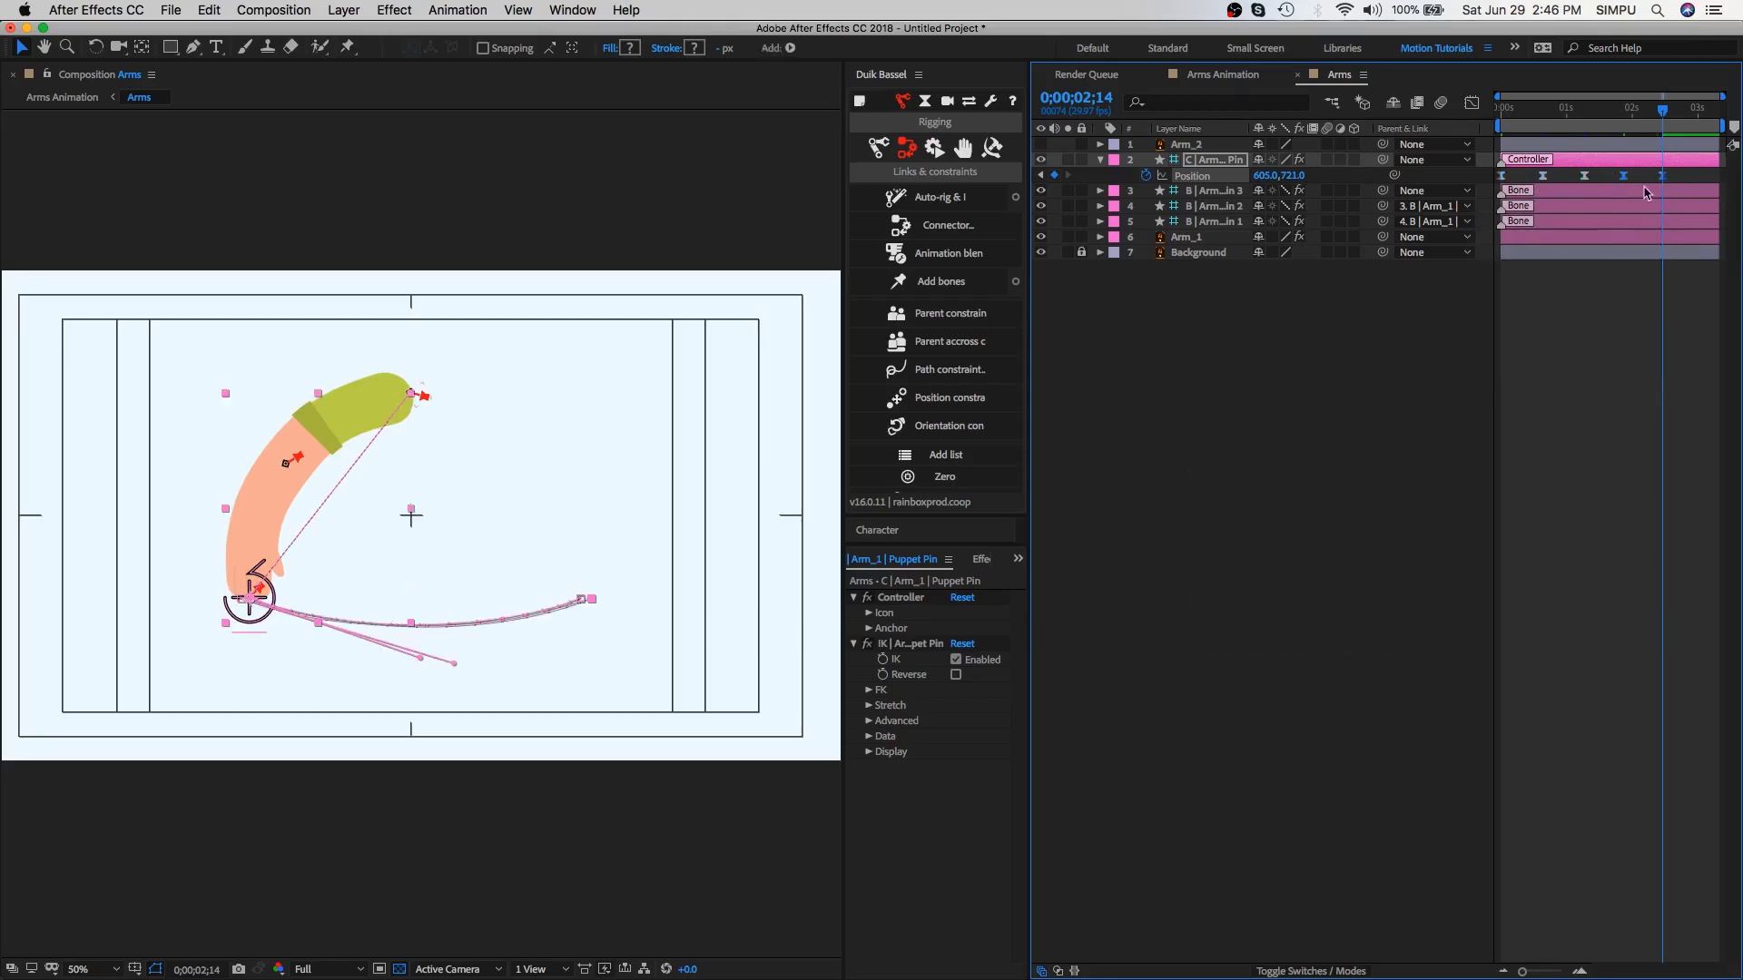
drag(1624, 181, 1626, 182)
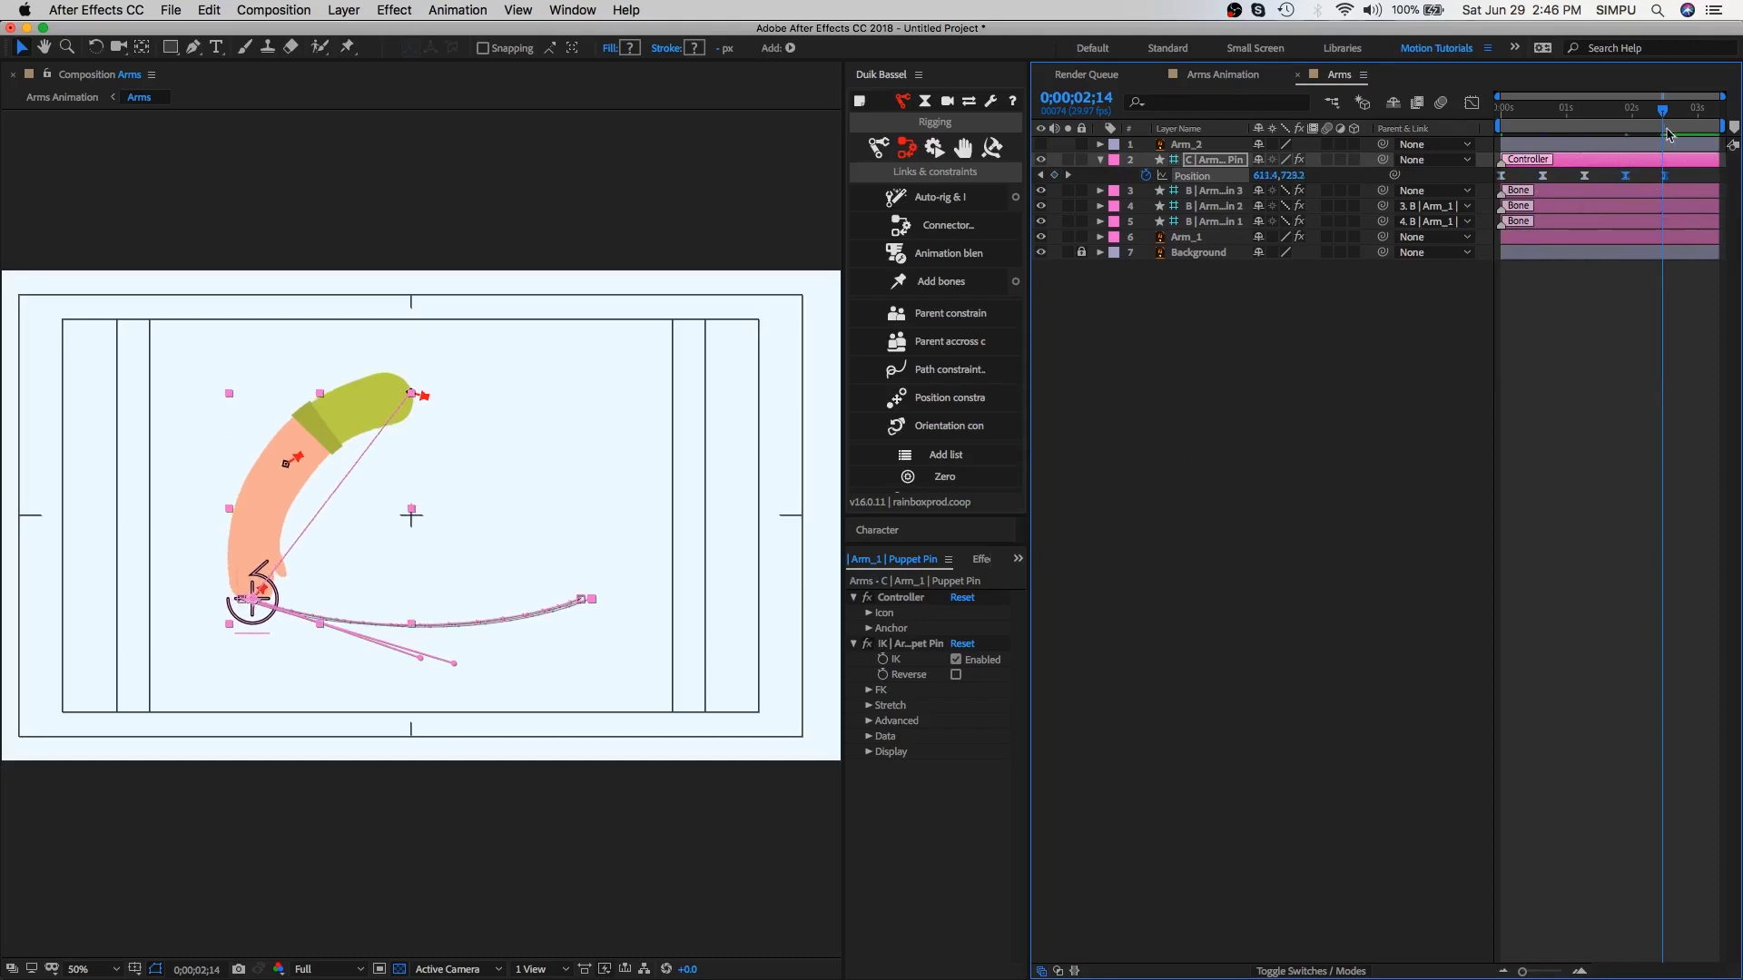
Step: End the work area at 0;00;02;15 and preview the arm swing
drag(1663, 114, 1667, 114)
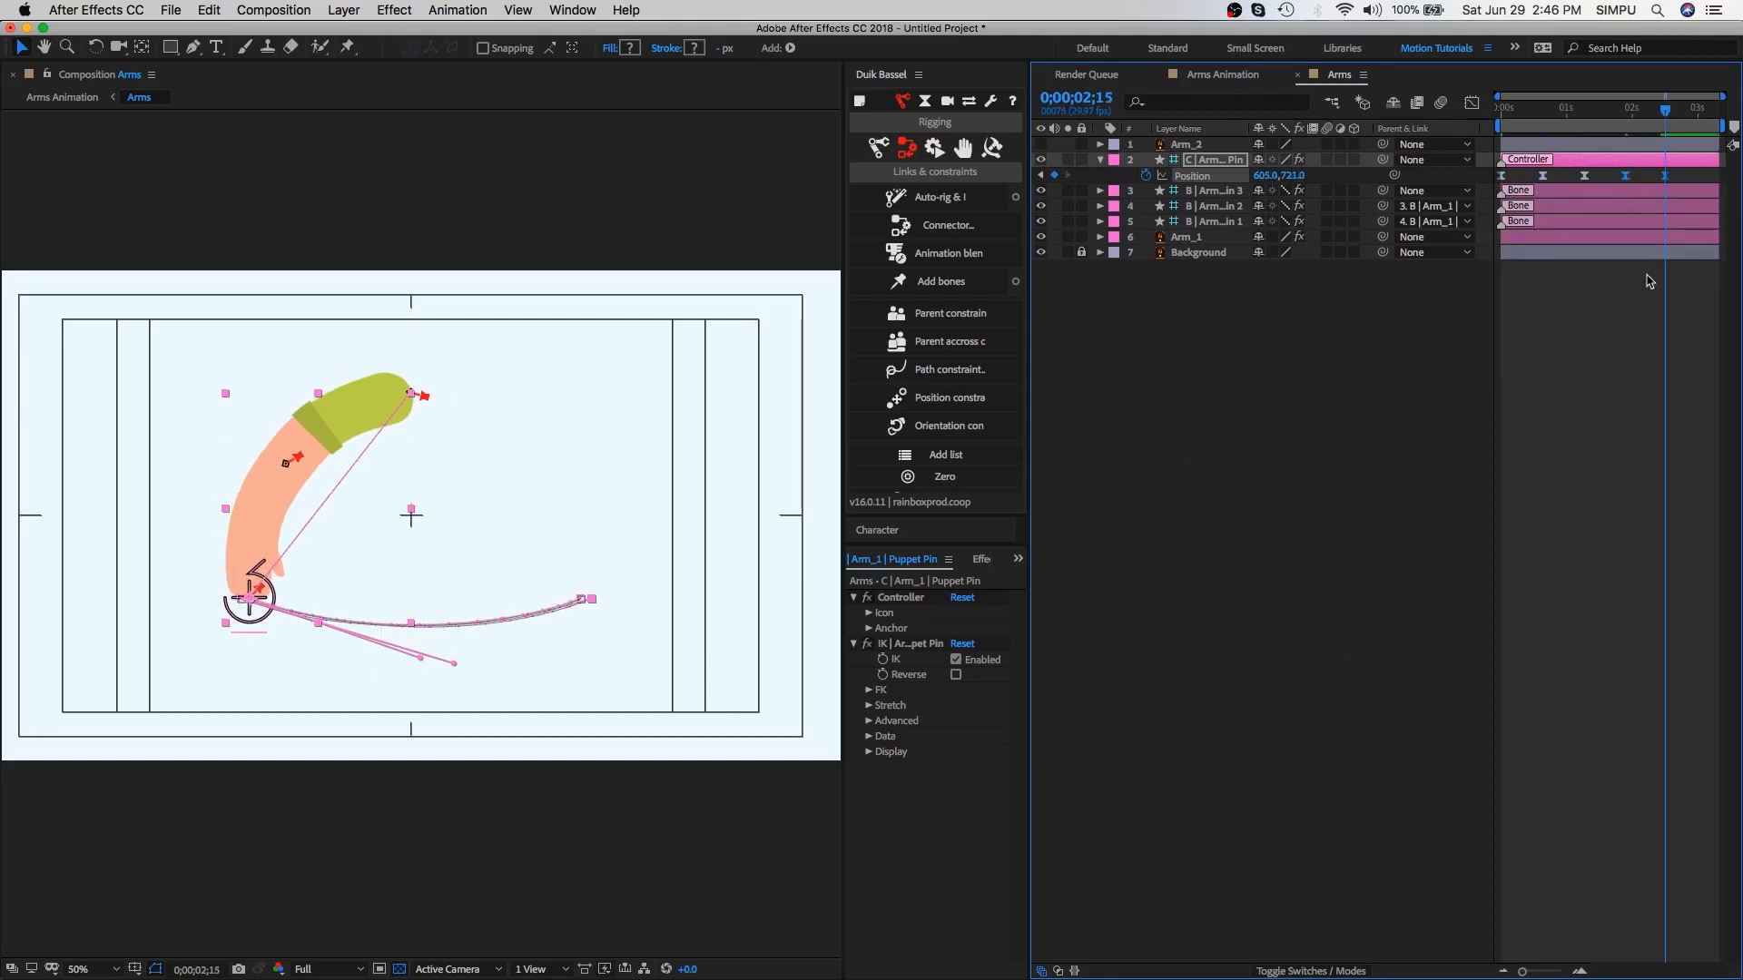
key(n)
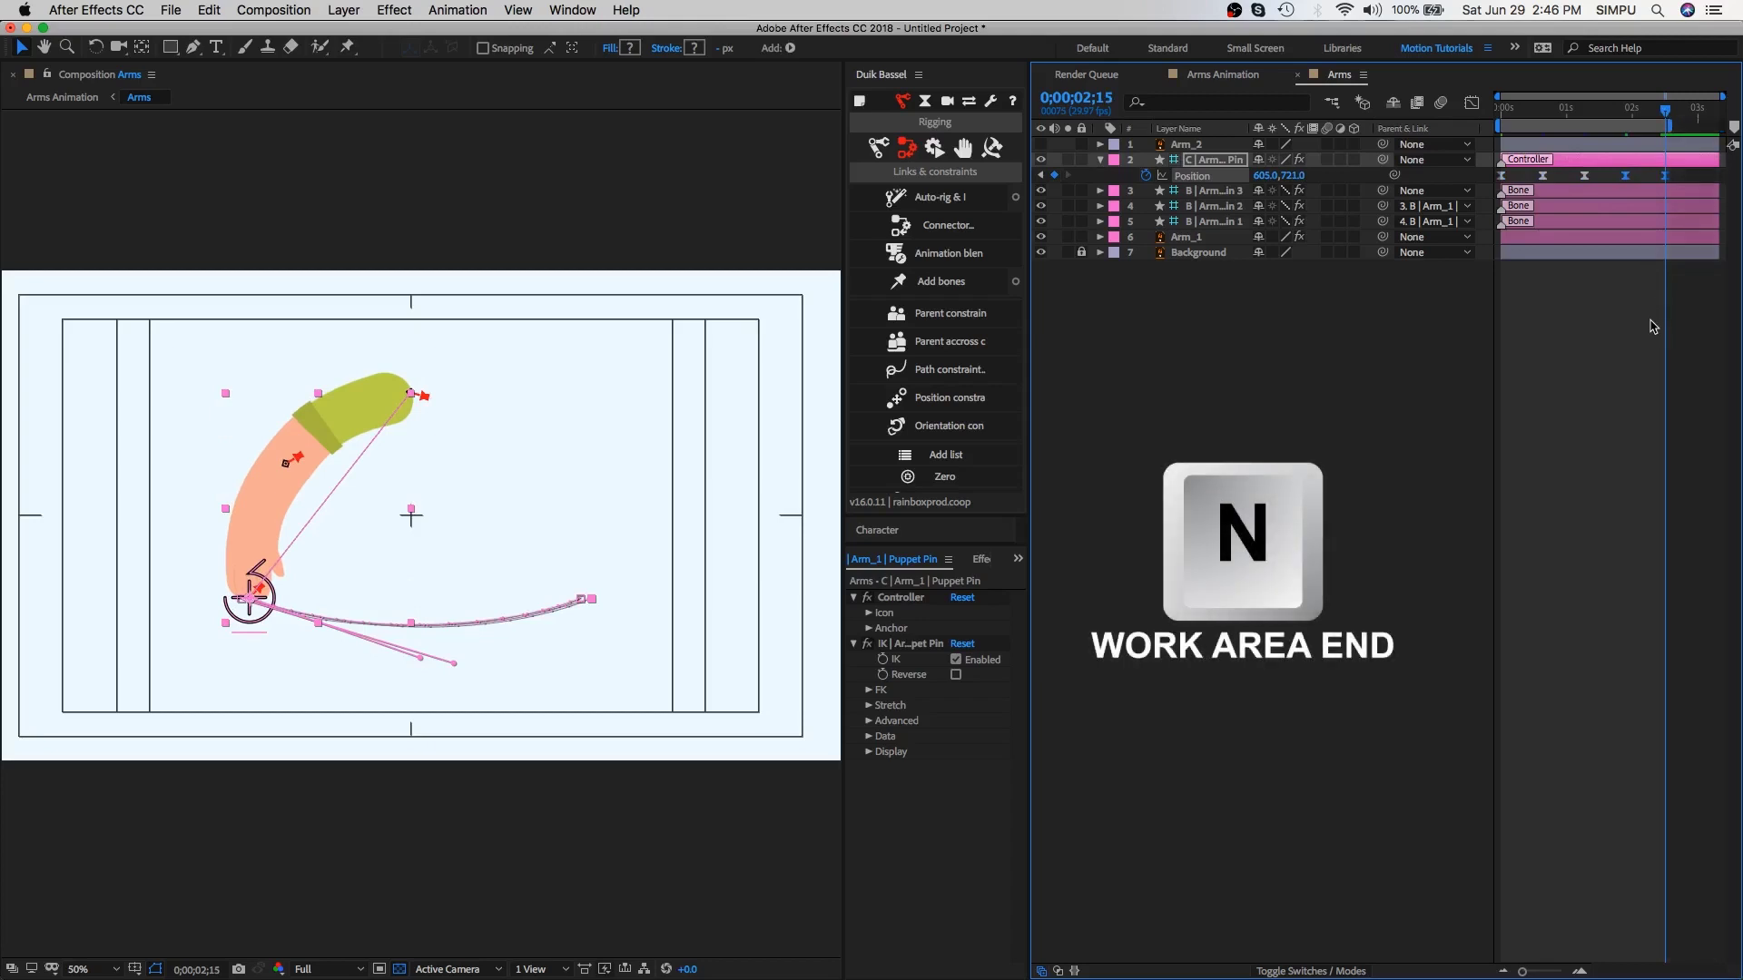
key(space)
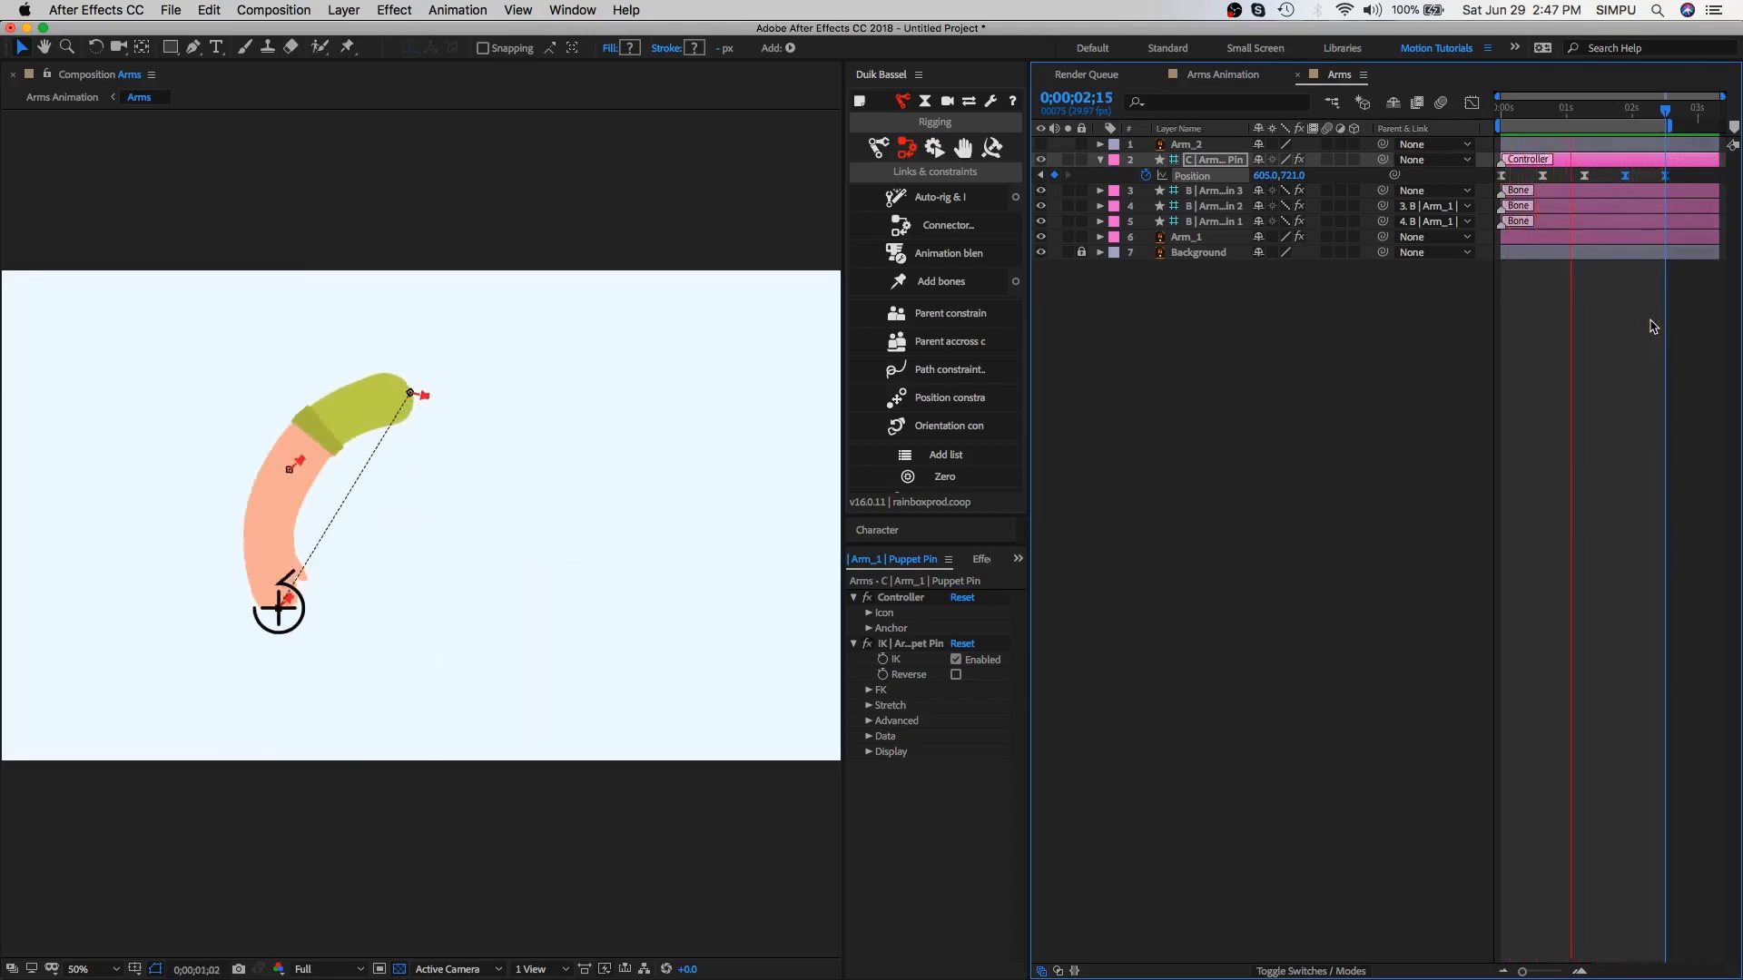
Step: Extend the work area and stretch all five Position keyframes proportionally to end at 0;00;03;00, then preview
key(space)
drag(1691, 122, 1703, 123)
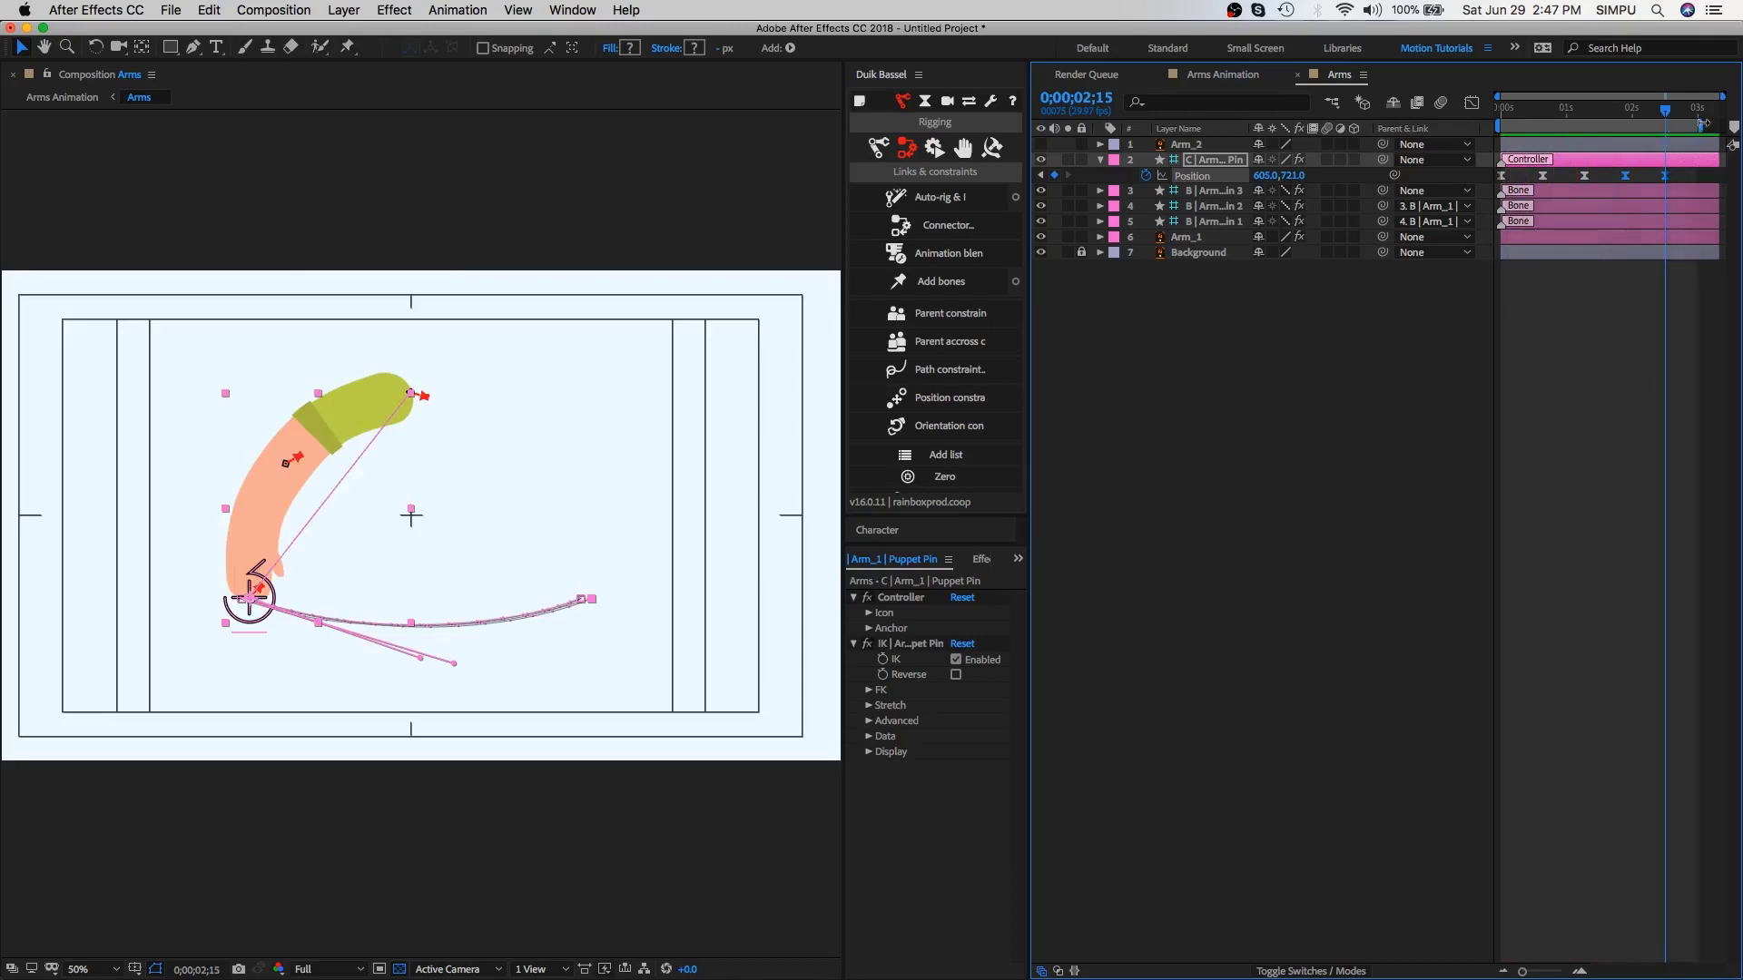
drag(1677, 180, 1484, 207)
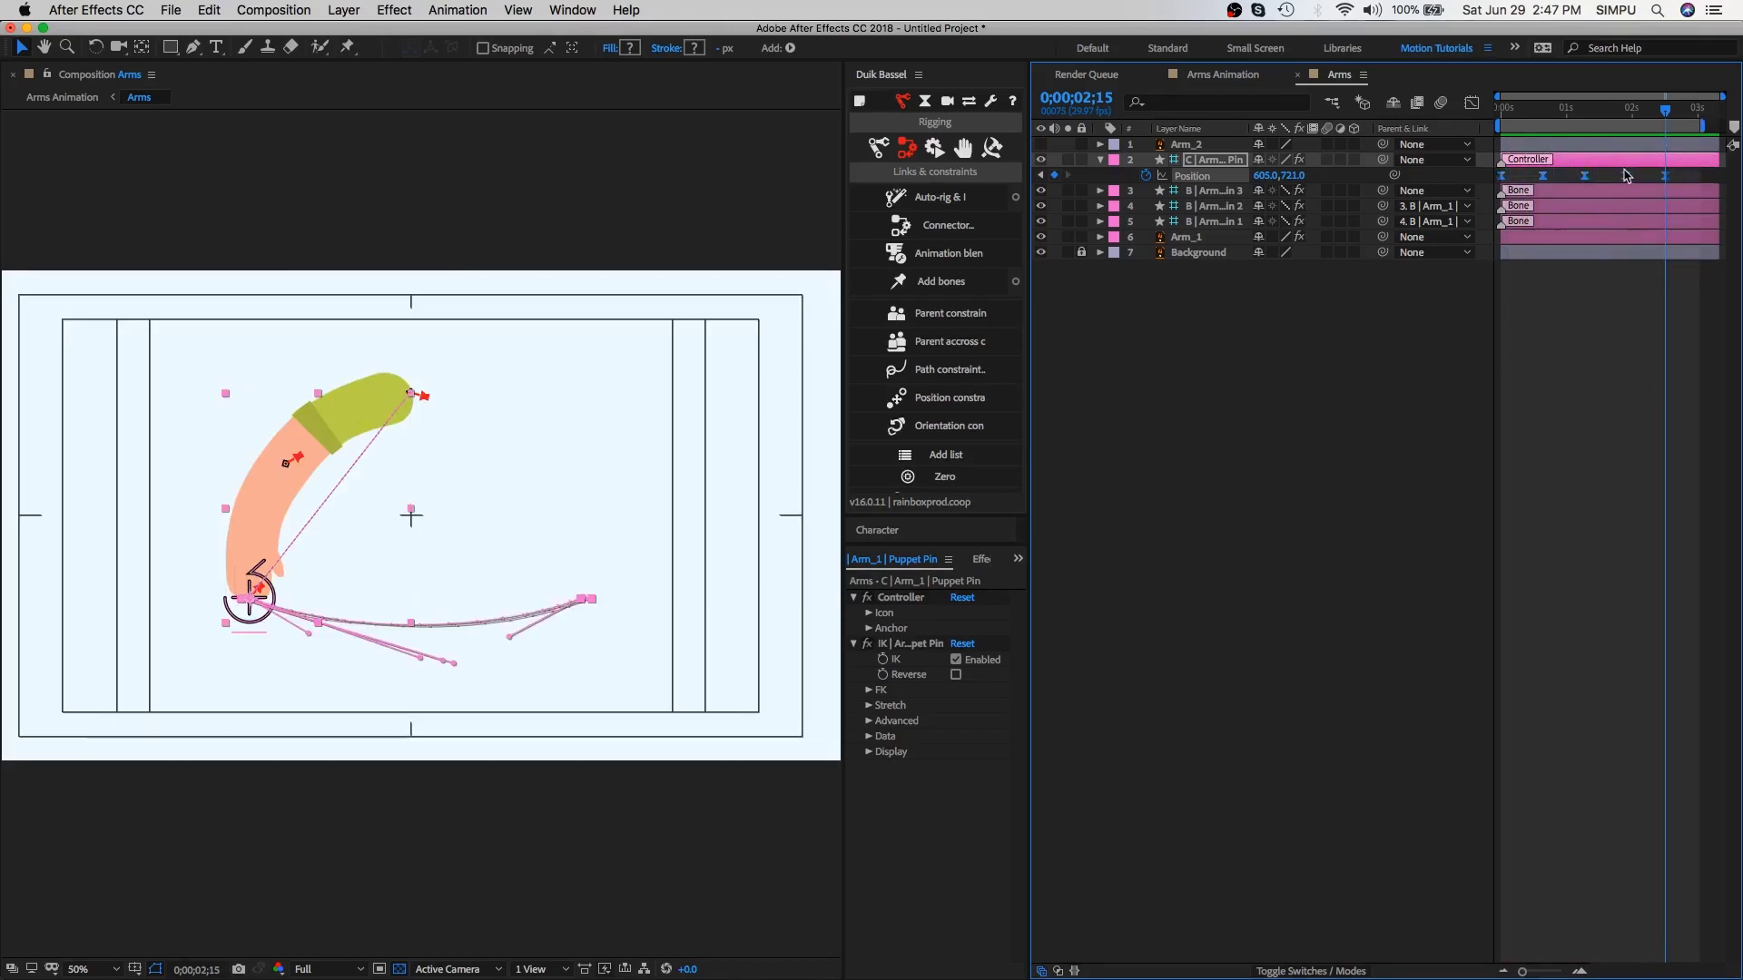
drag(1659, 181, 1697, 177)
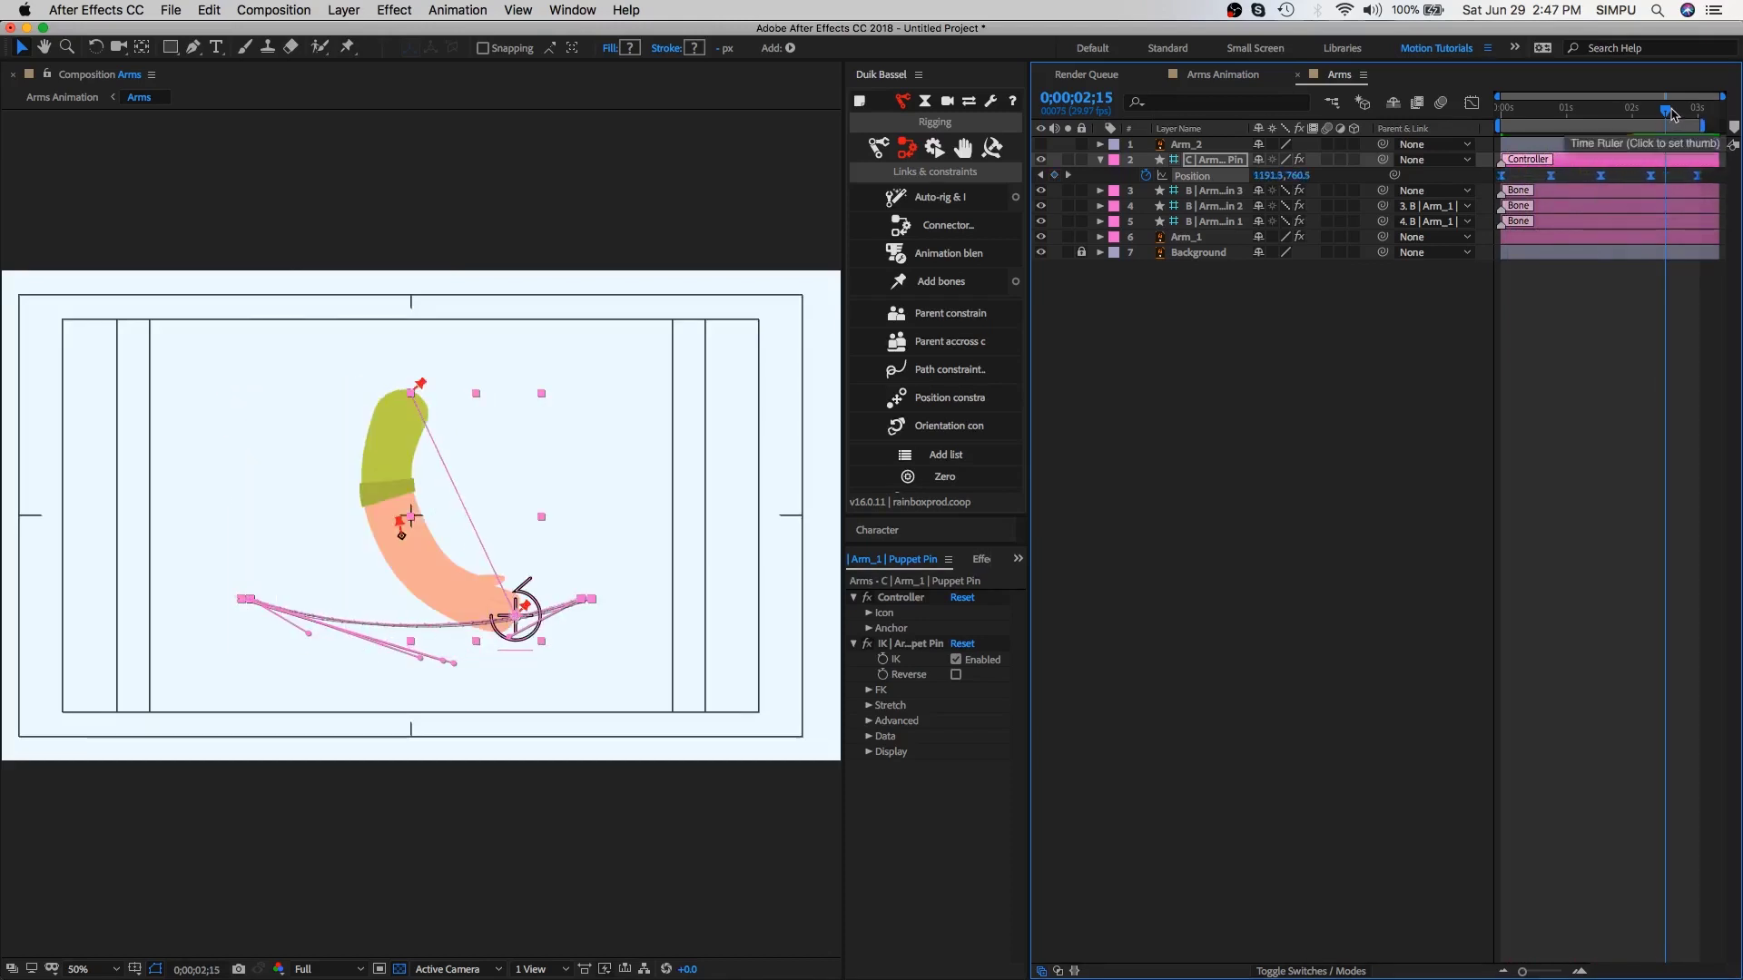
drag(1678, 116, 1697, 116)
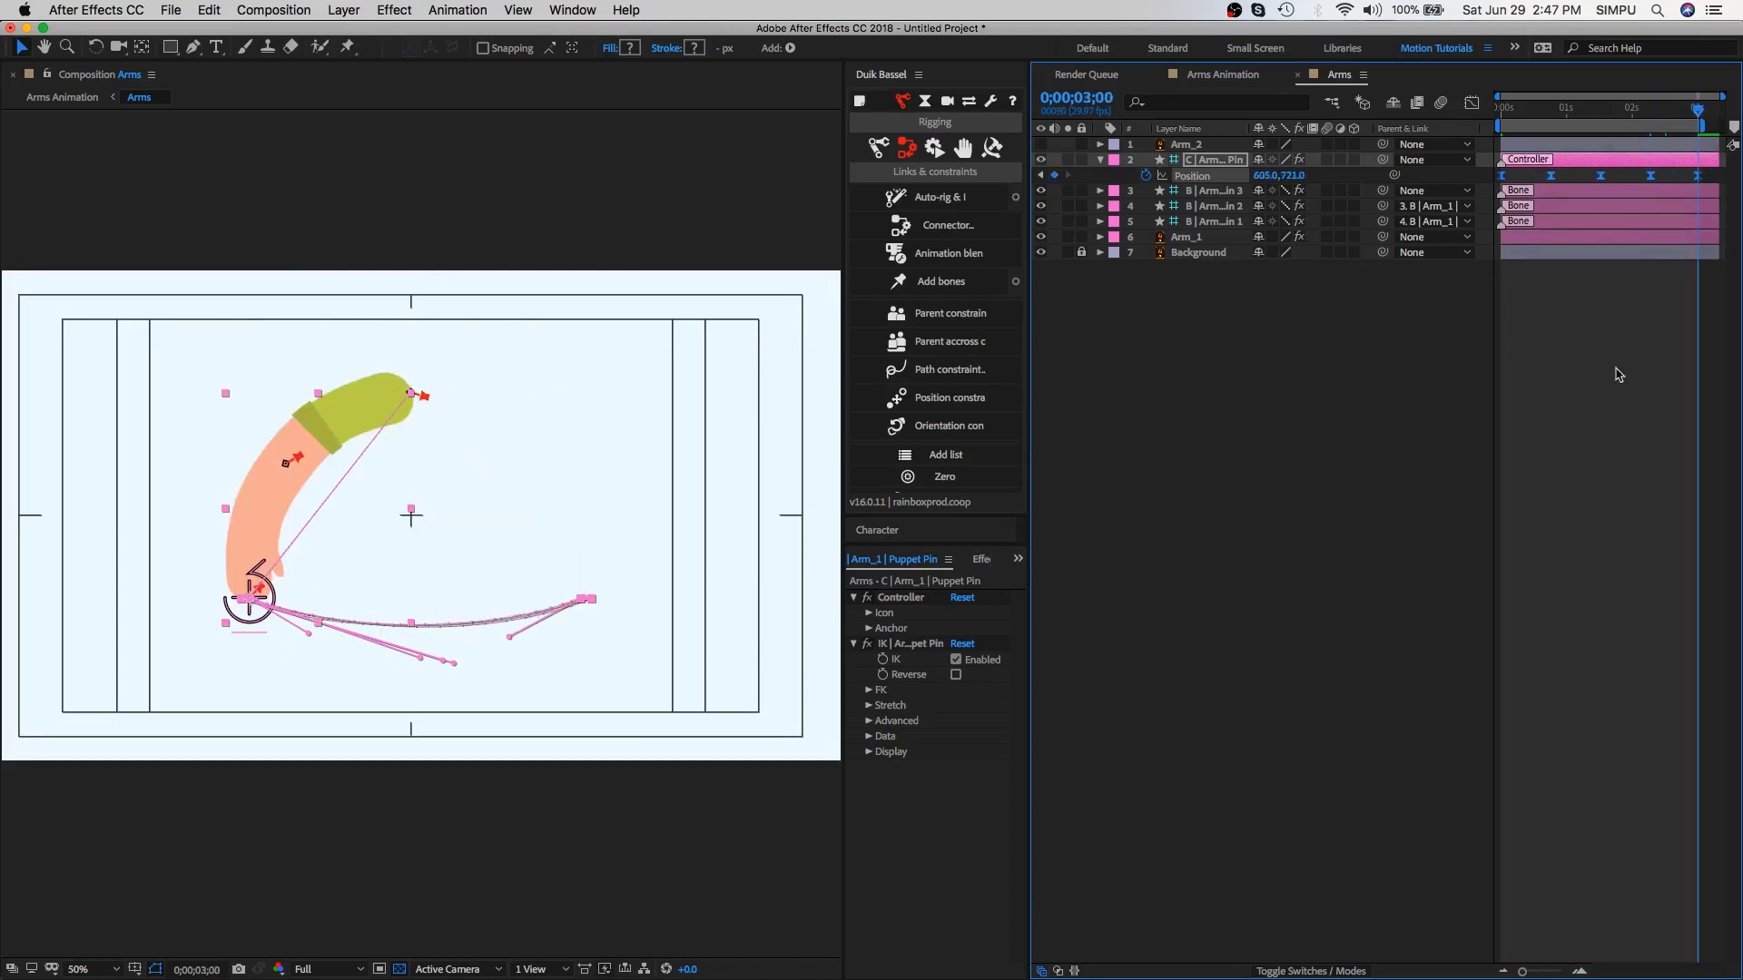
key(space)
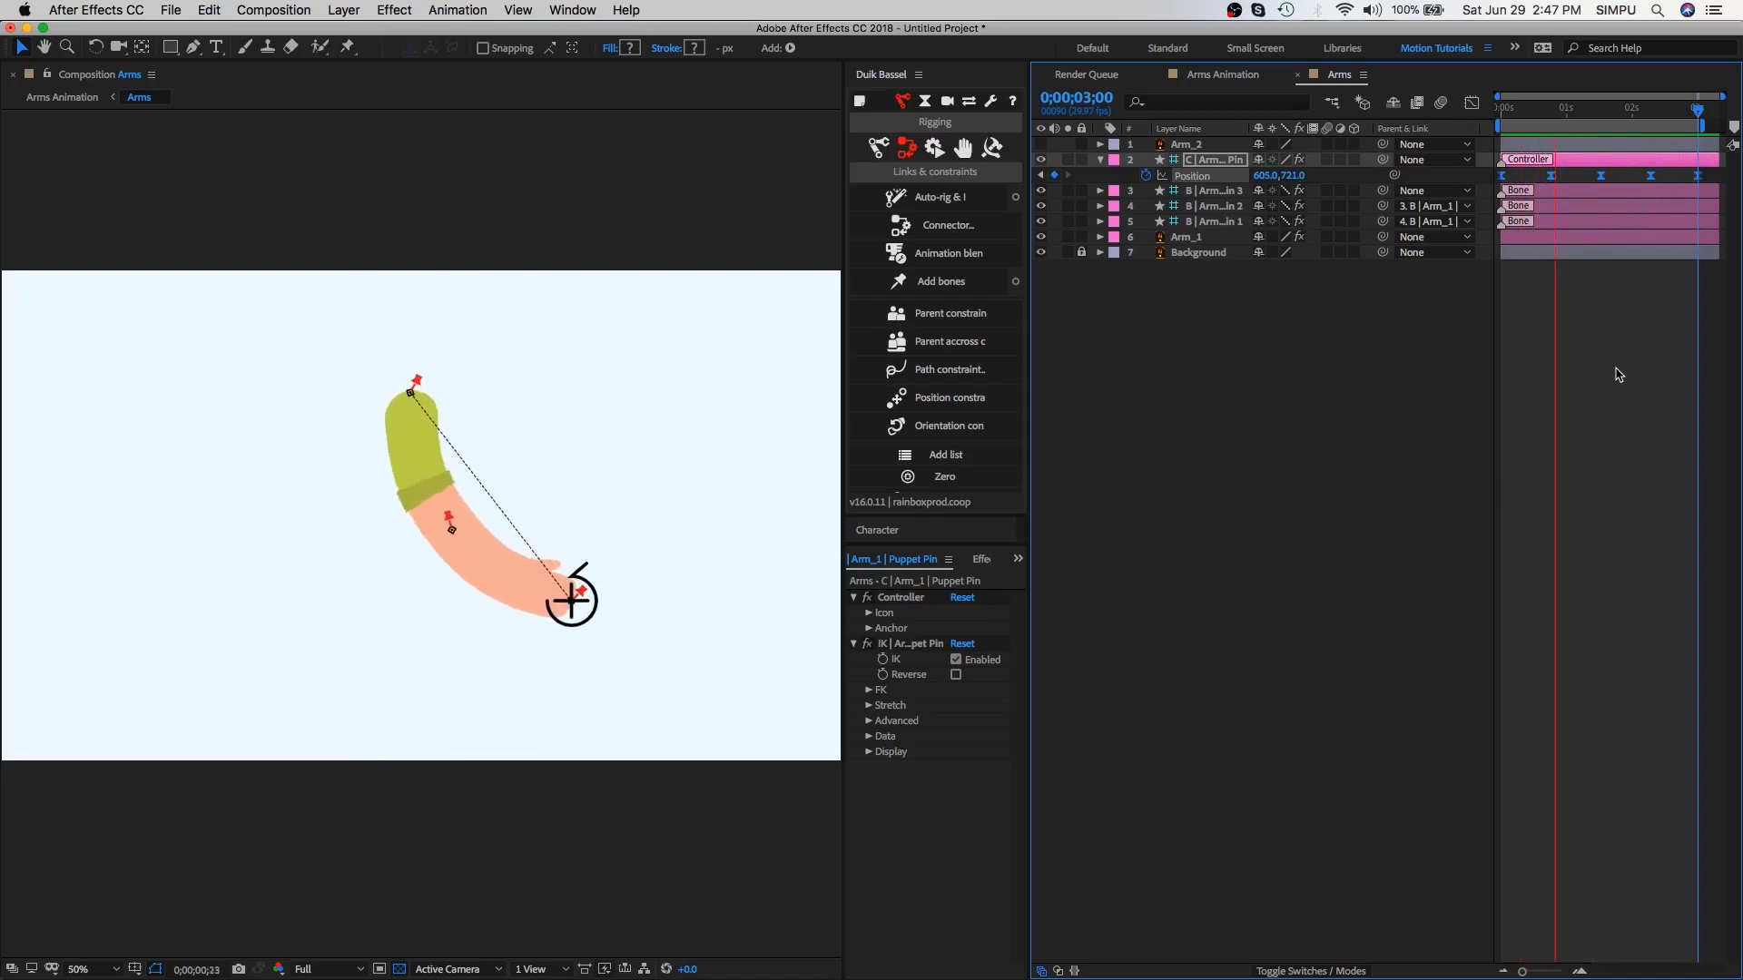
key(space)
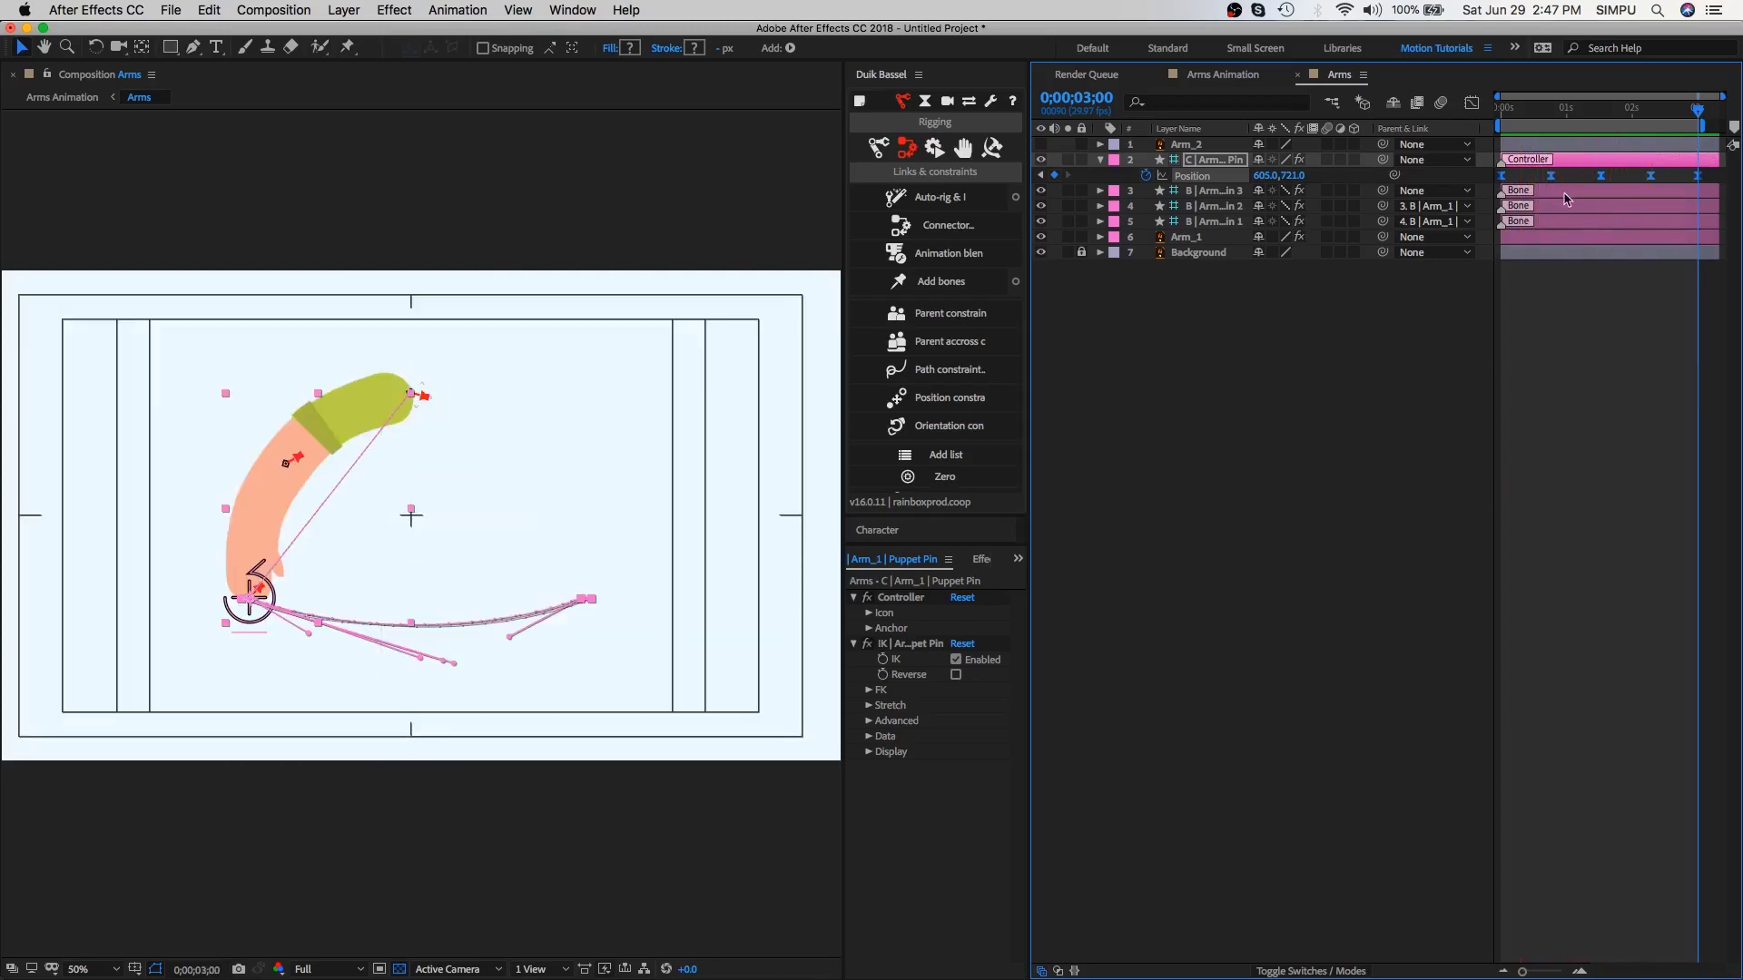
click(1473, 103)
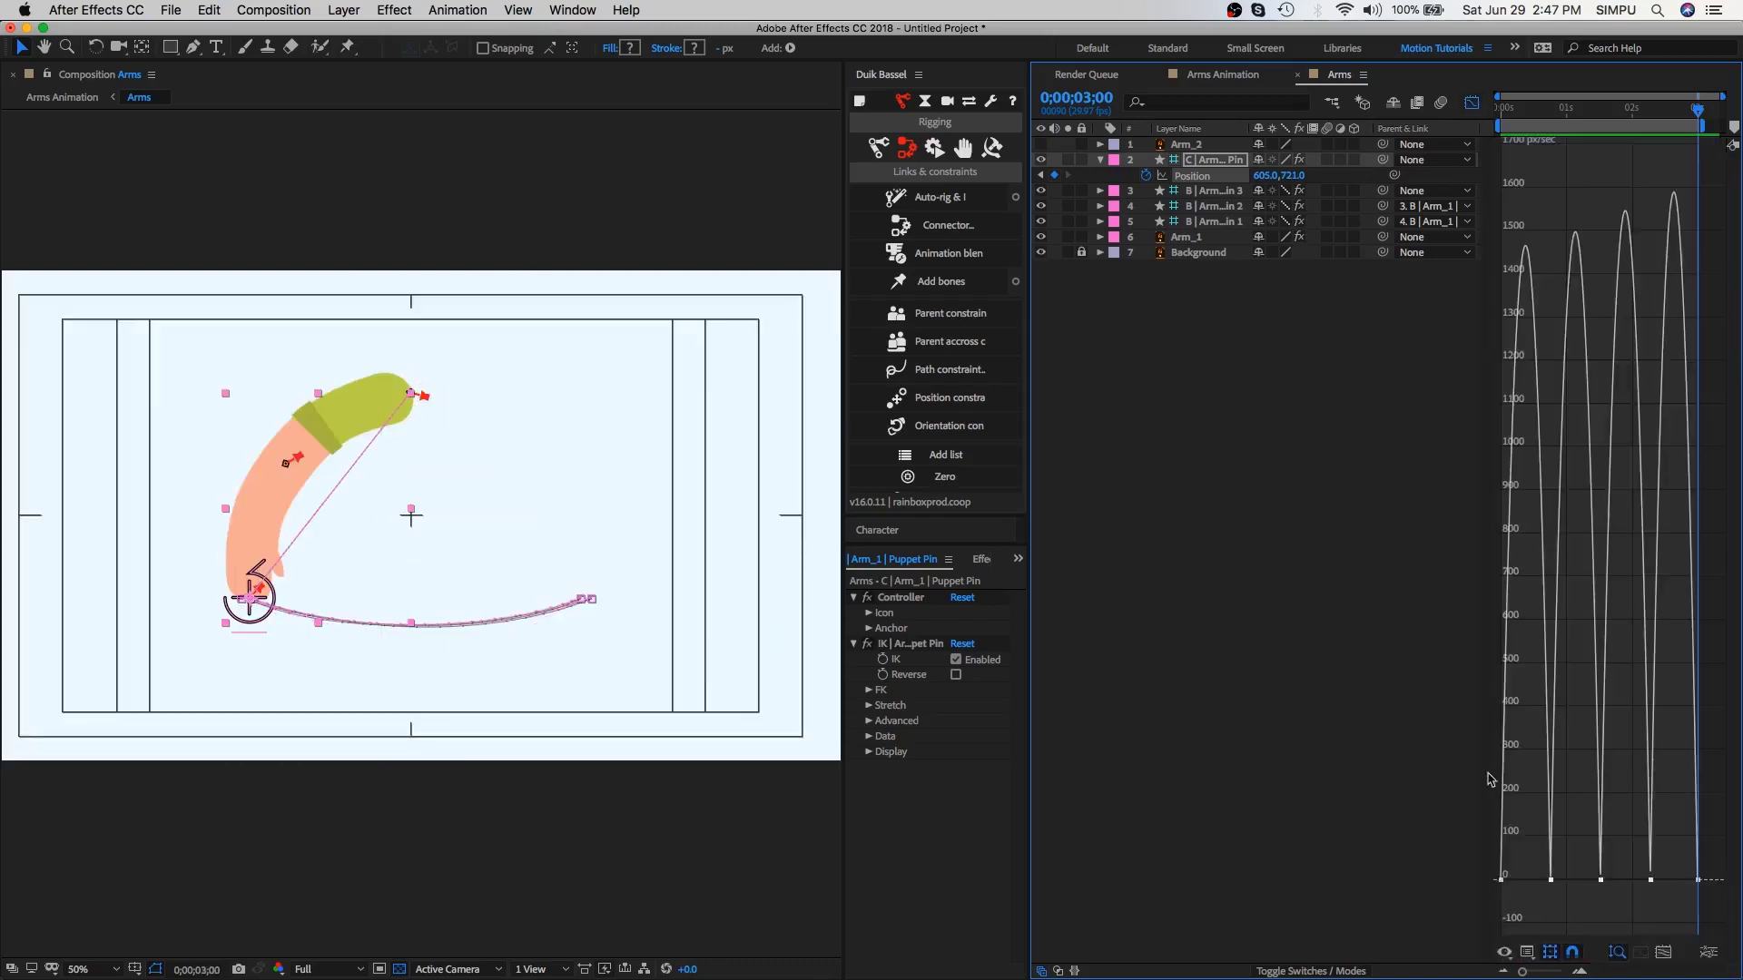
Step: Lengthen the keyframes' ease influence so the speed curve peaks near 2100 px/sec, then preview
drag(1035, 799, 592, 799)
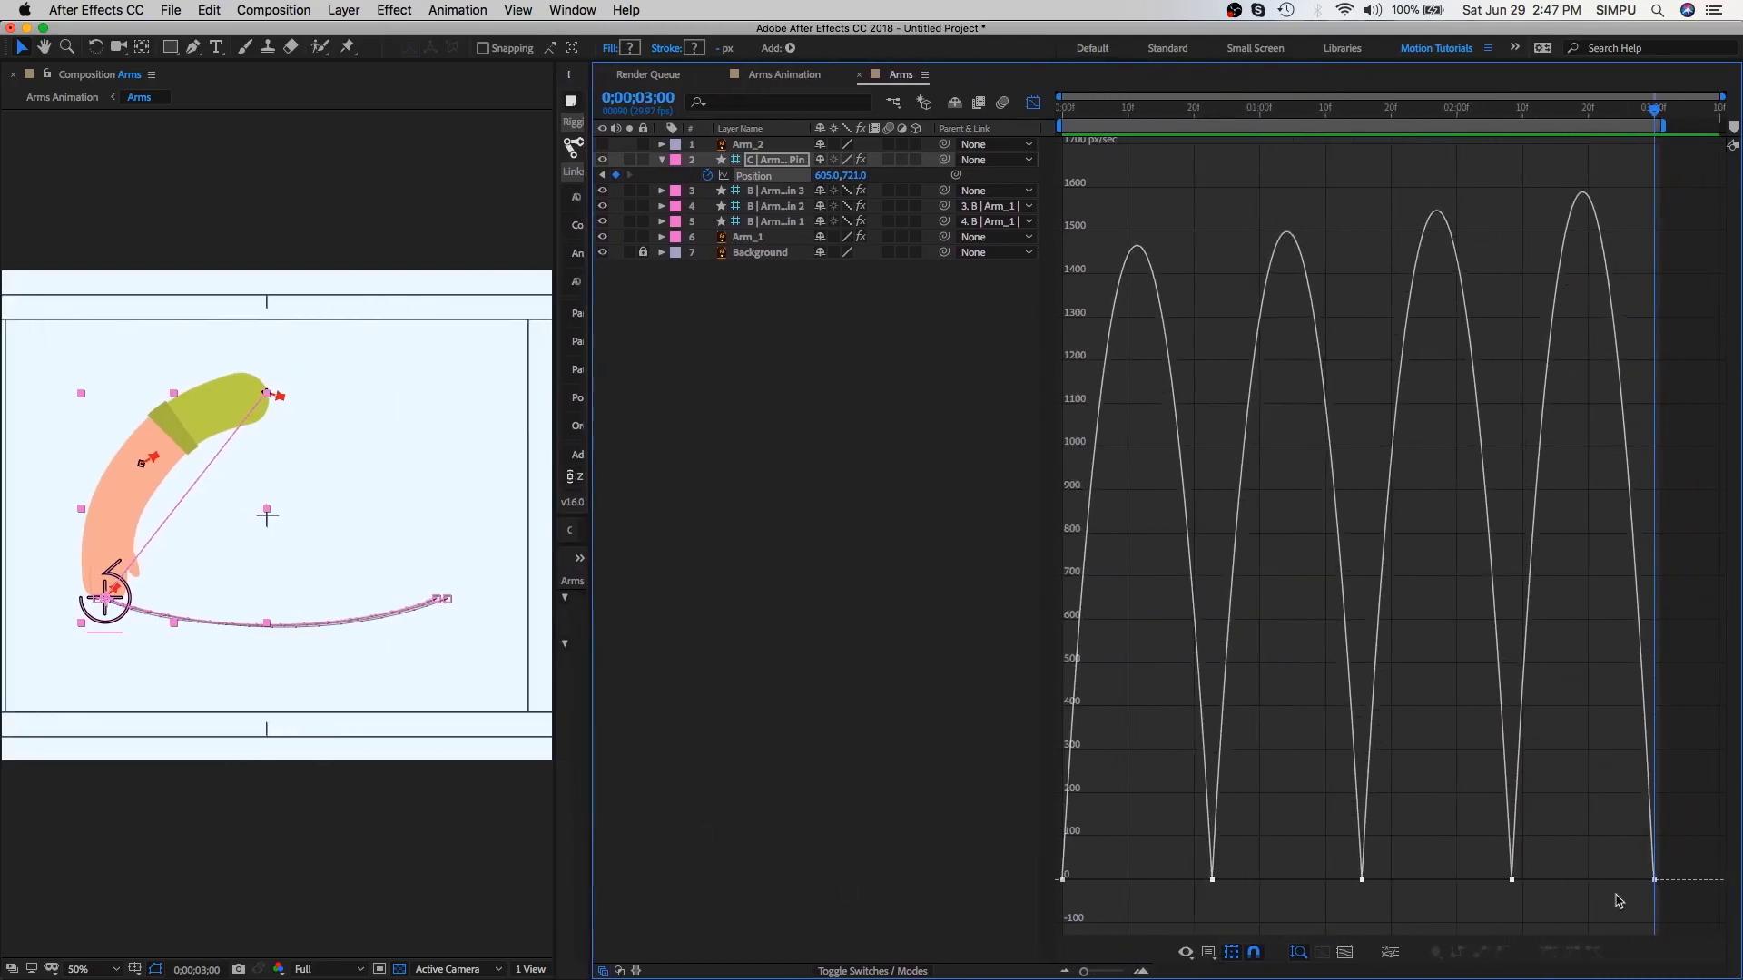
drag(1707, 859, 1057, 896)
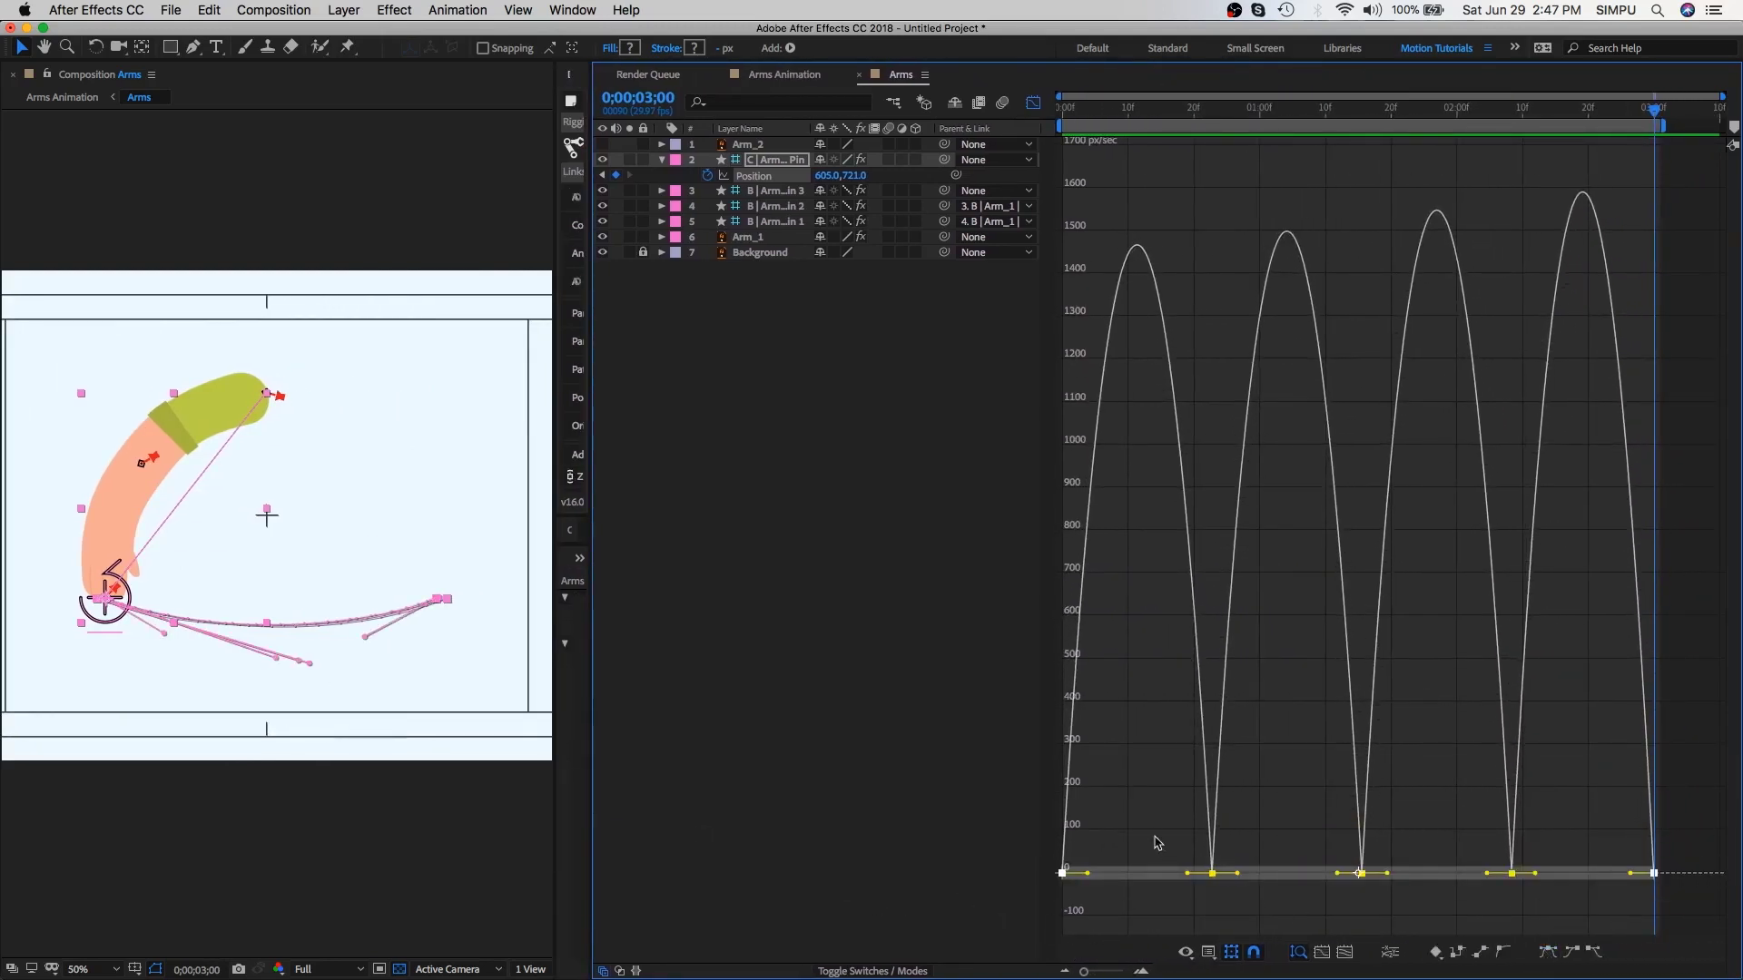
drag(1155, 843, 1075, 885)
click(1211, 880)
drag(1188, 880, 1619, 880)
click(1403, 886)
key(space)
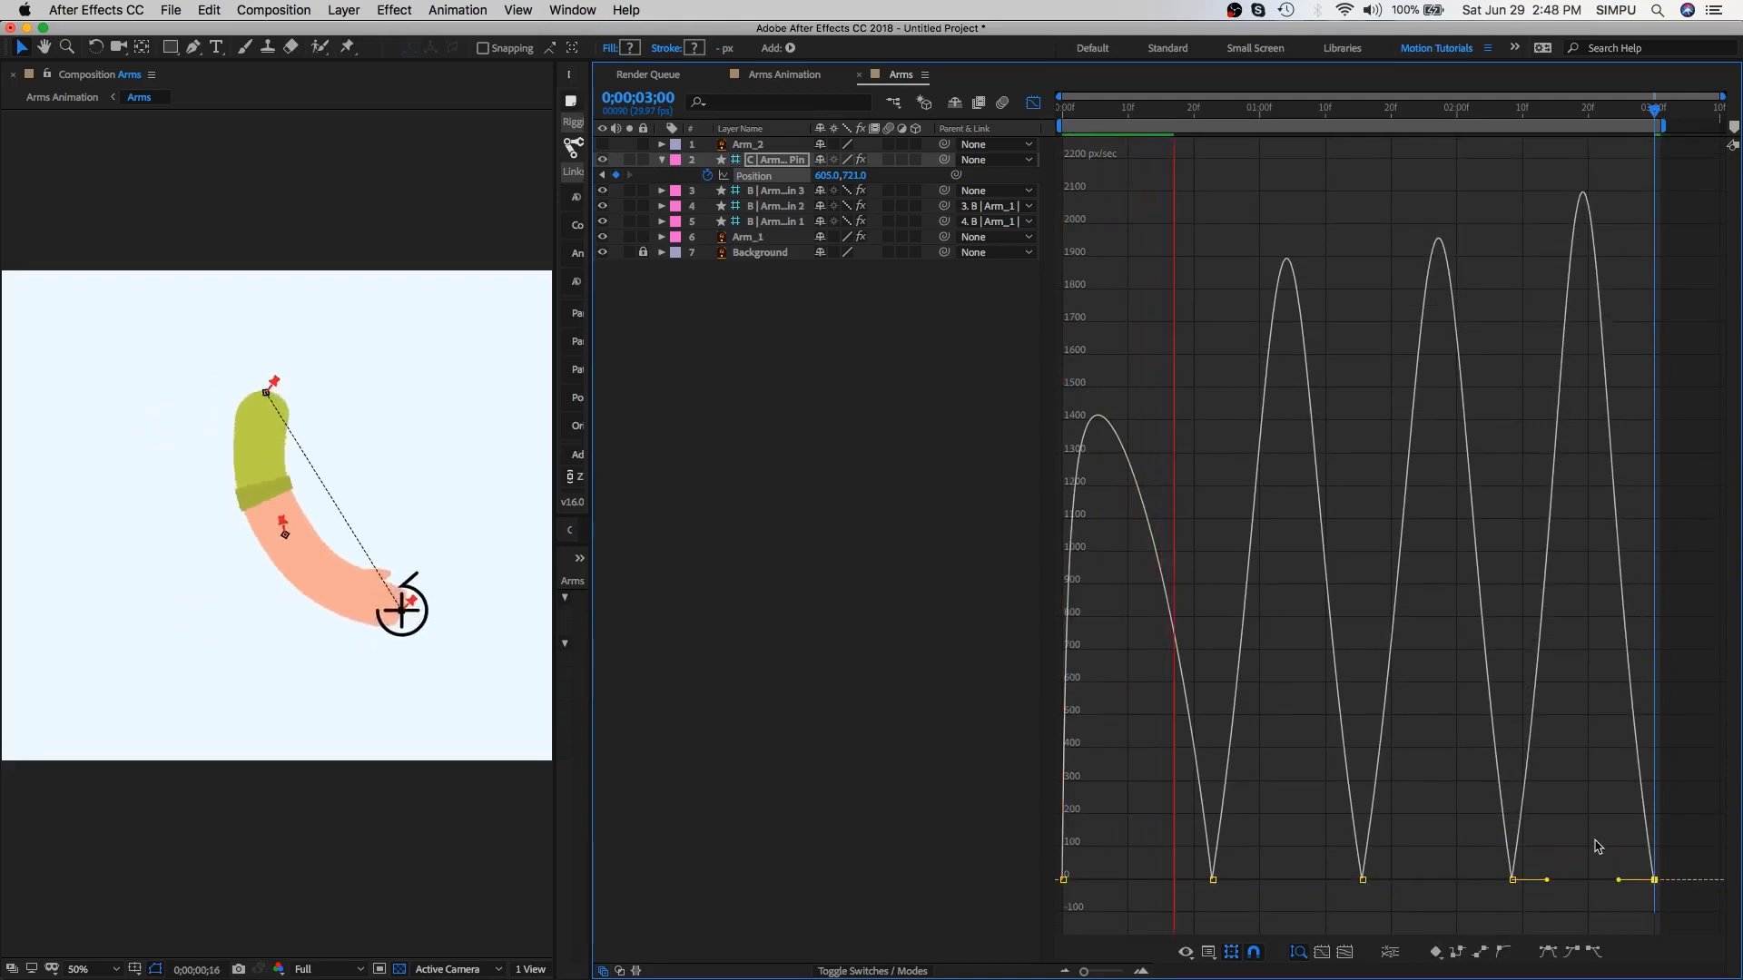